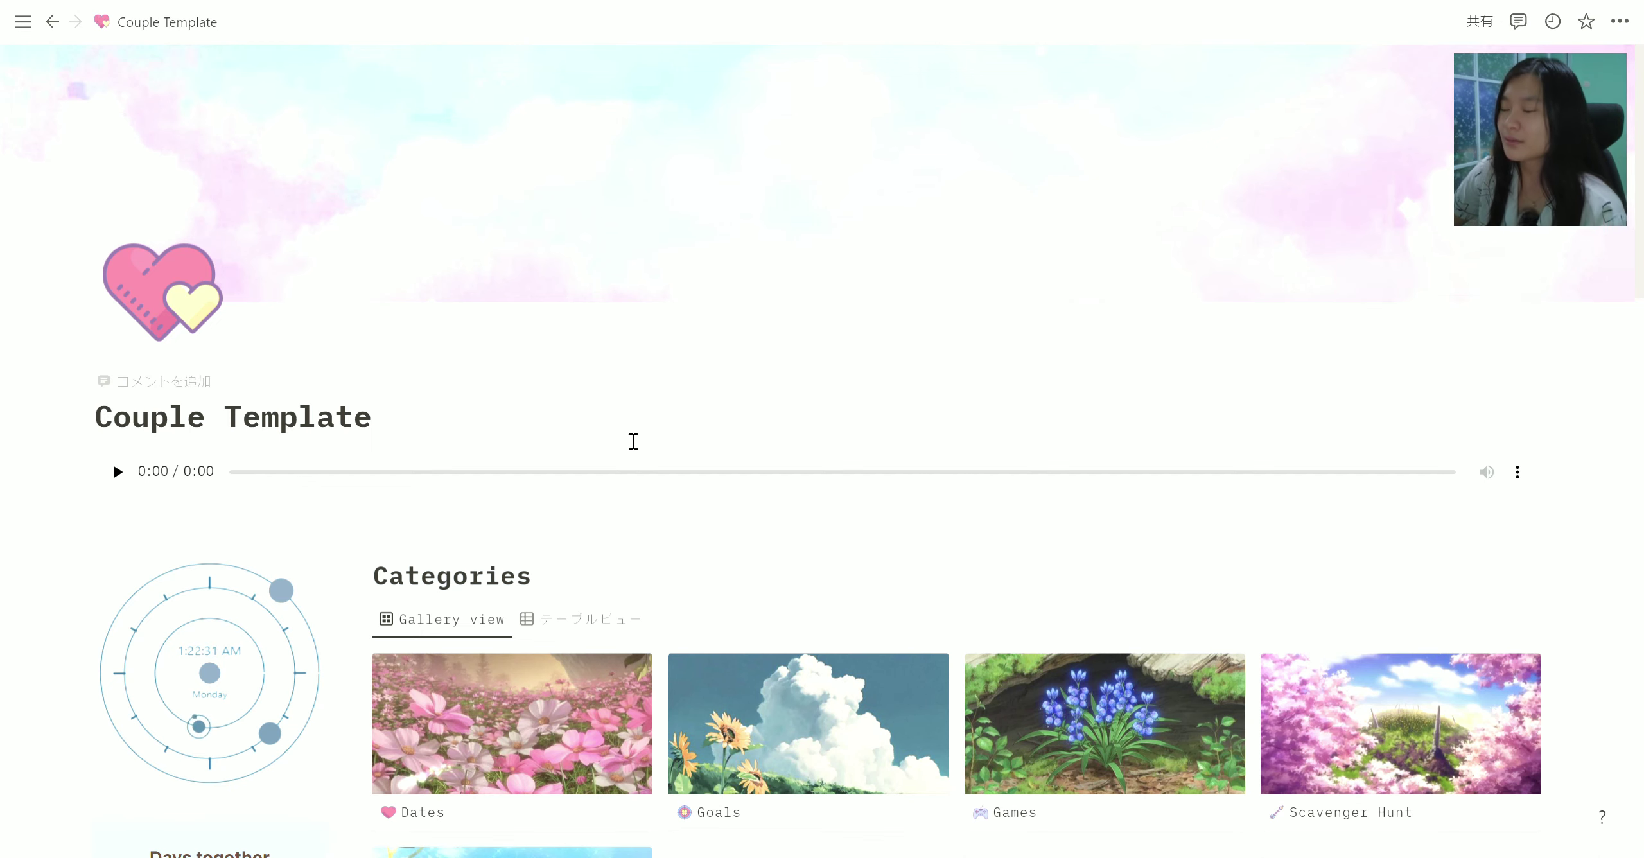
# Step: Replace the dashboard page title 'Couple Template' with 'Brain dump'
pyautogui.scroll(-2, 588, 447)
pyautogui.scroll(2, 587, 448)
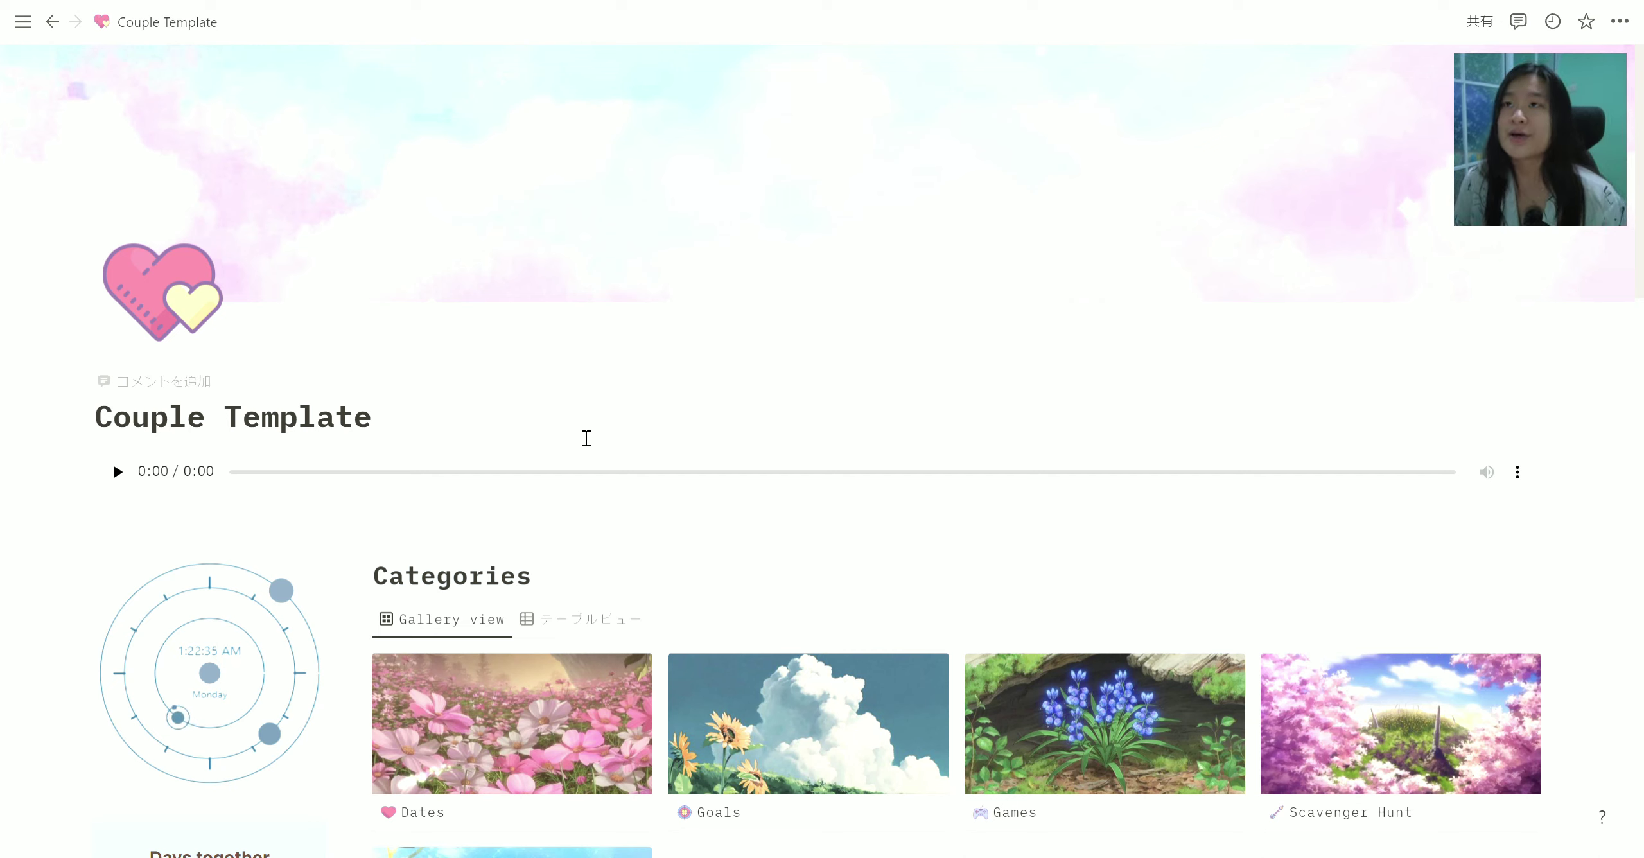
pyautogui.moveTo(877, 123)
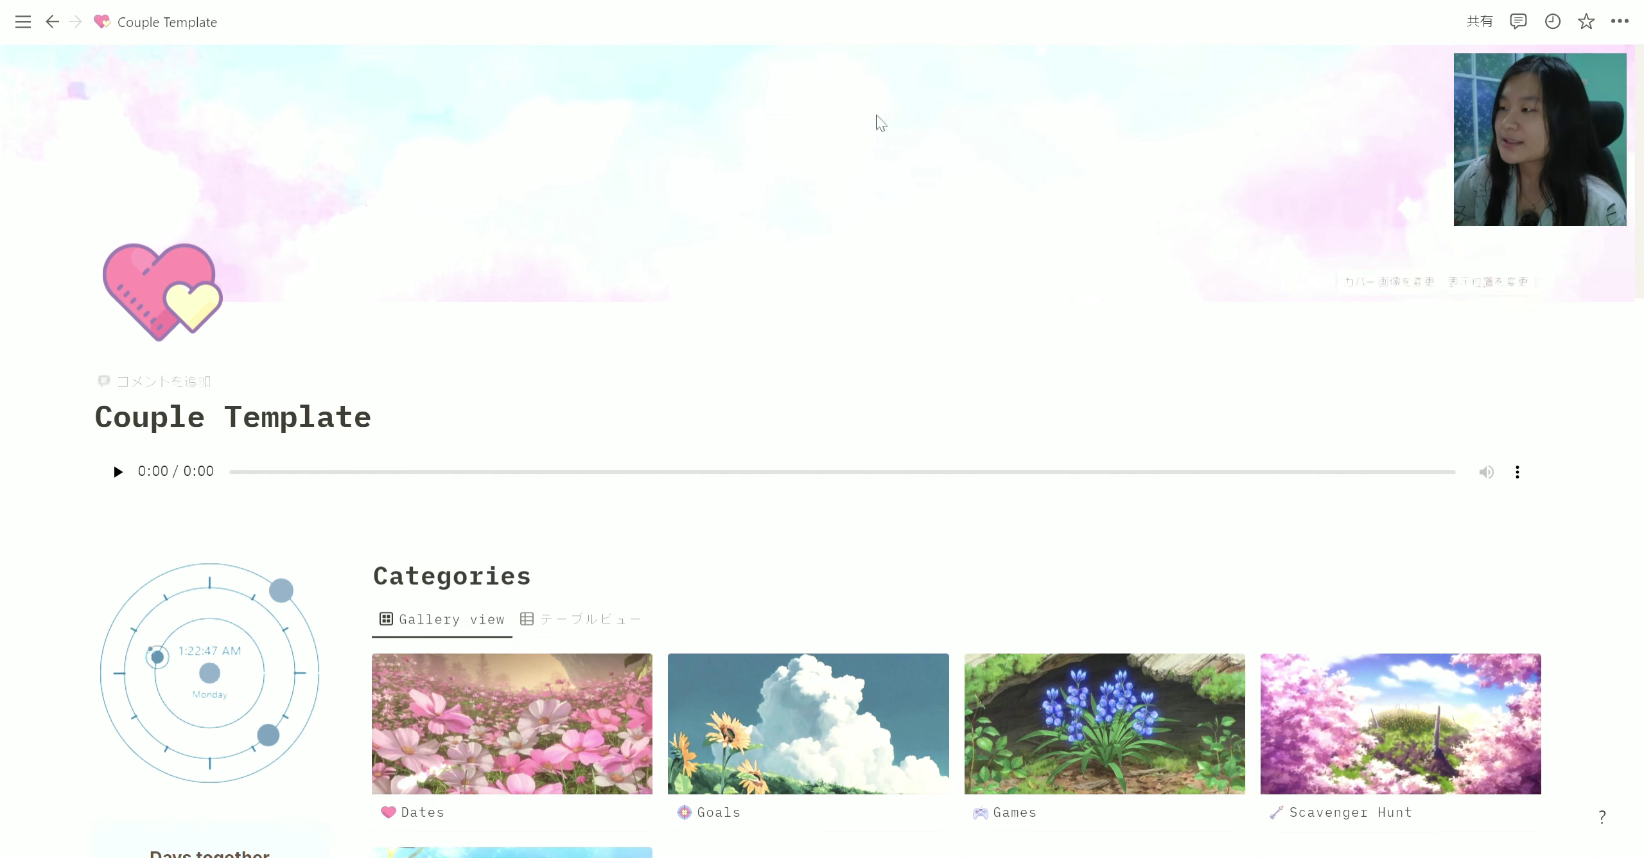
pyautogui.scroll(-3, 835, 392)
pyautogui.scroll(3, 642, 256)
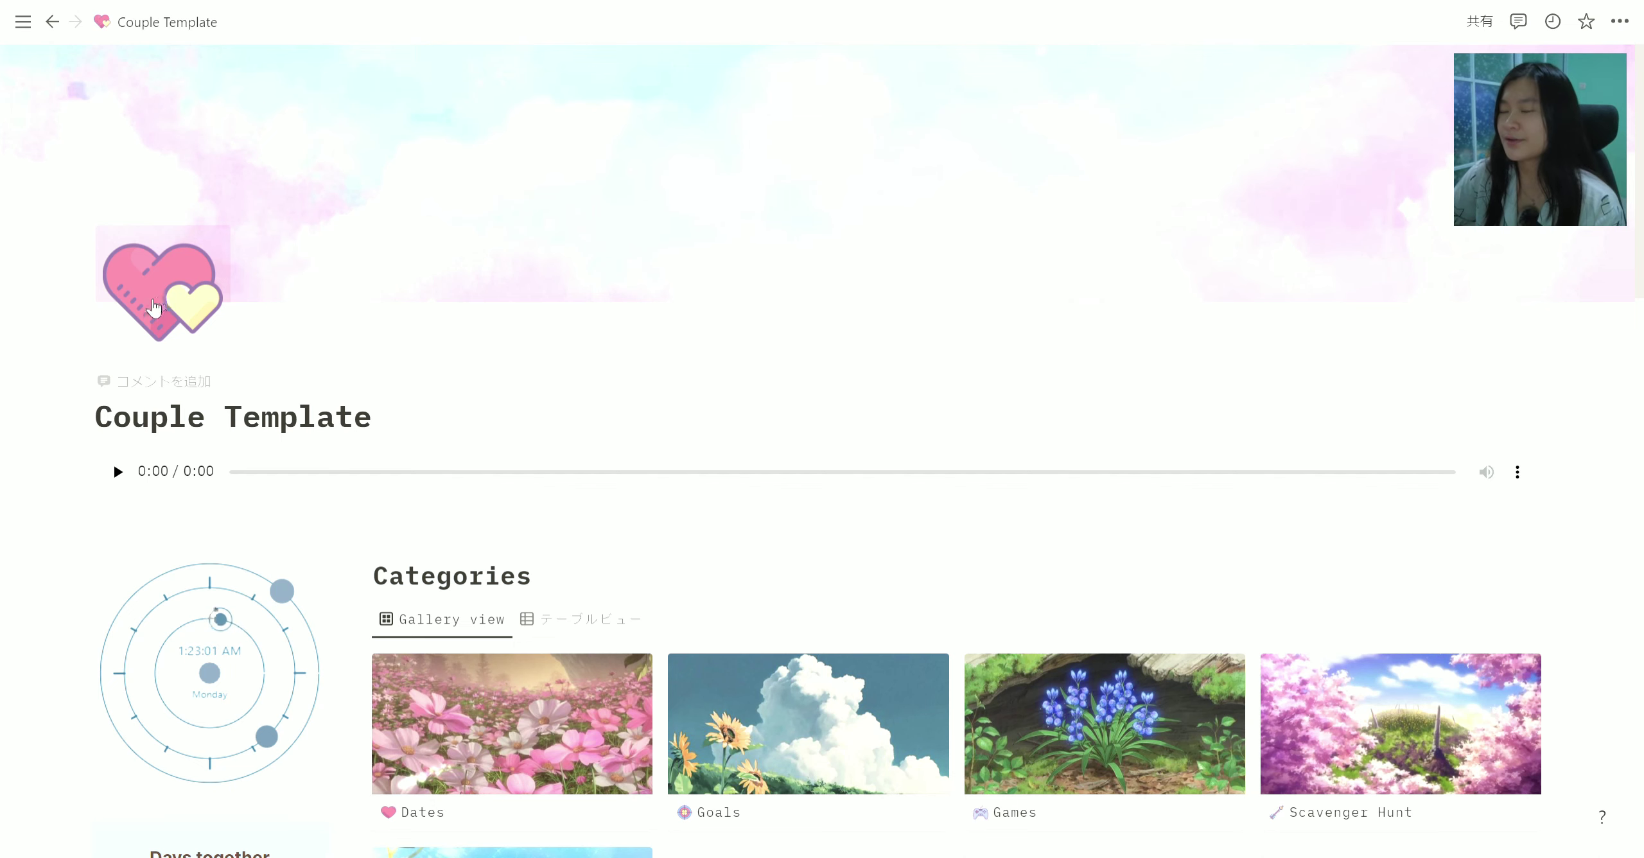
pyautogui.scroll(-2, 450, 504)
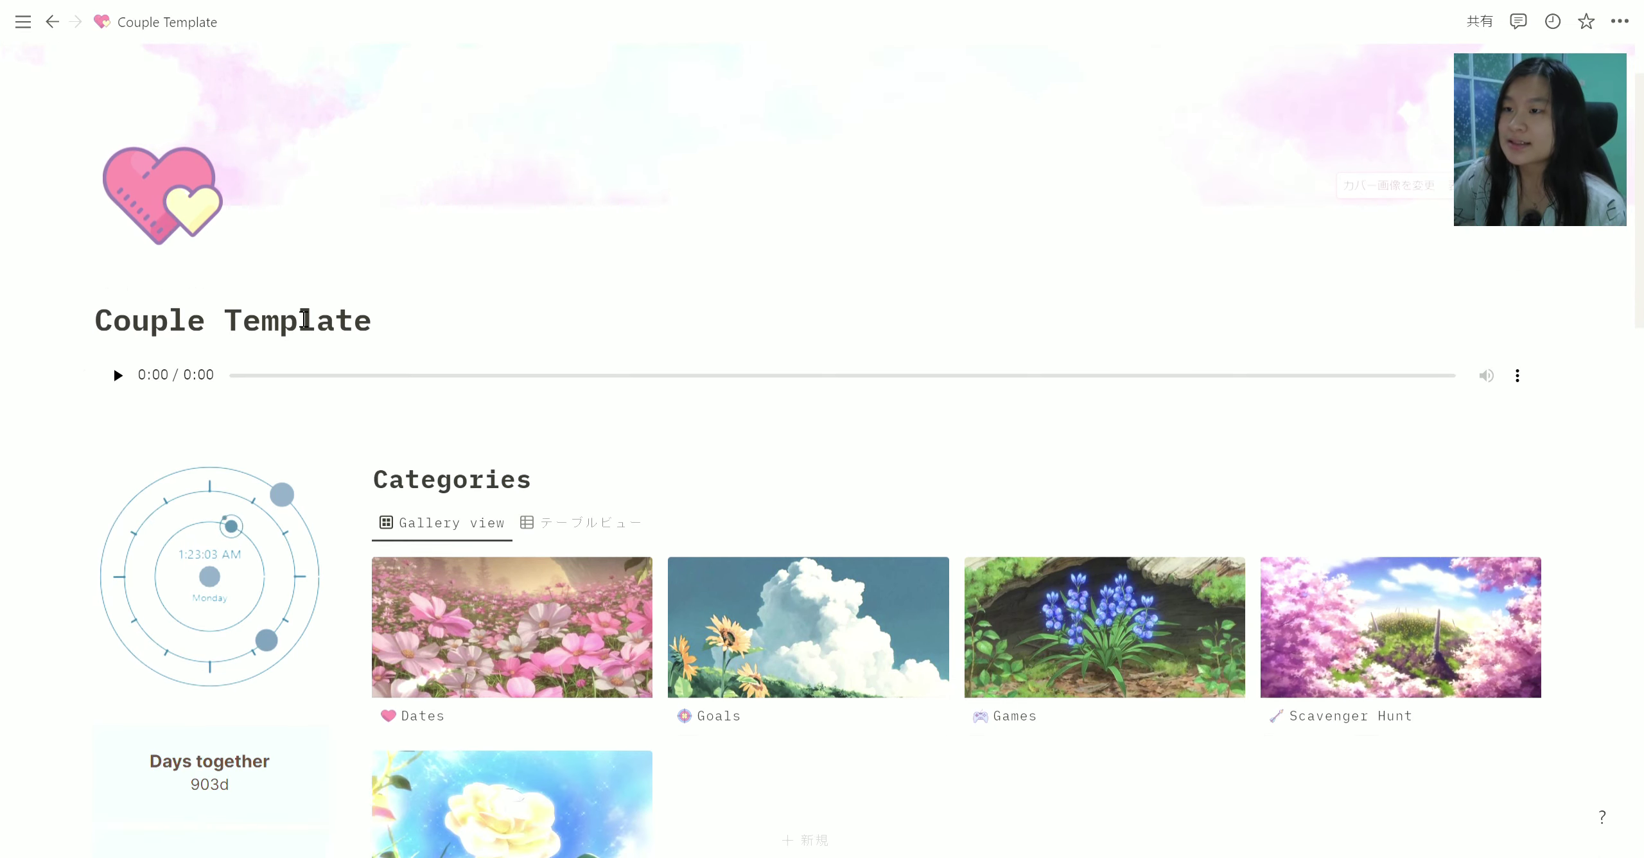
pyautogui.click(168, 337)
pyautogui.moveTo(371, 324); pyautogui.dragTo(90, 324)
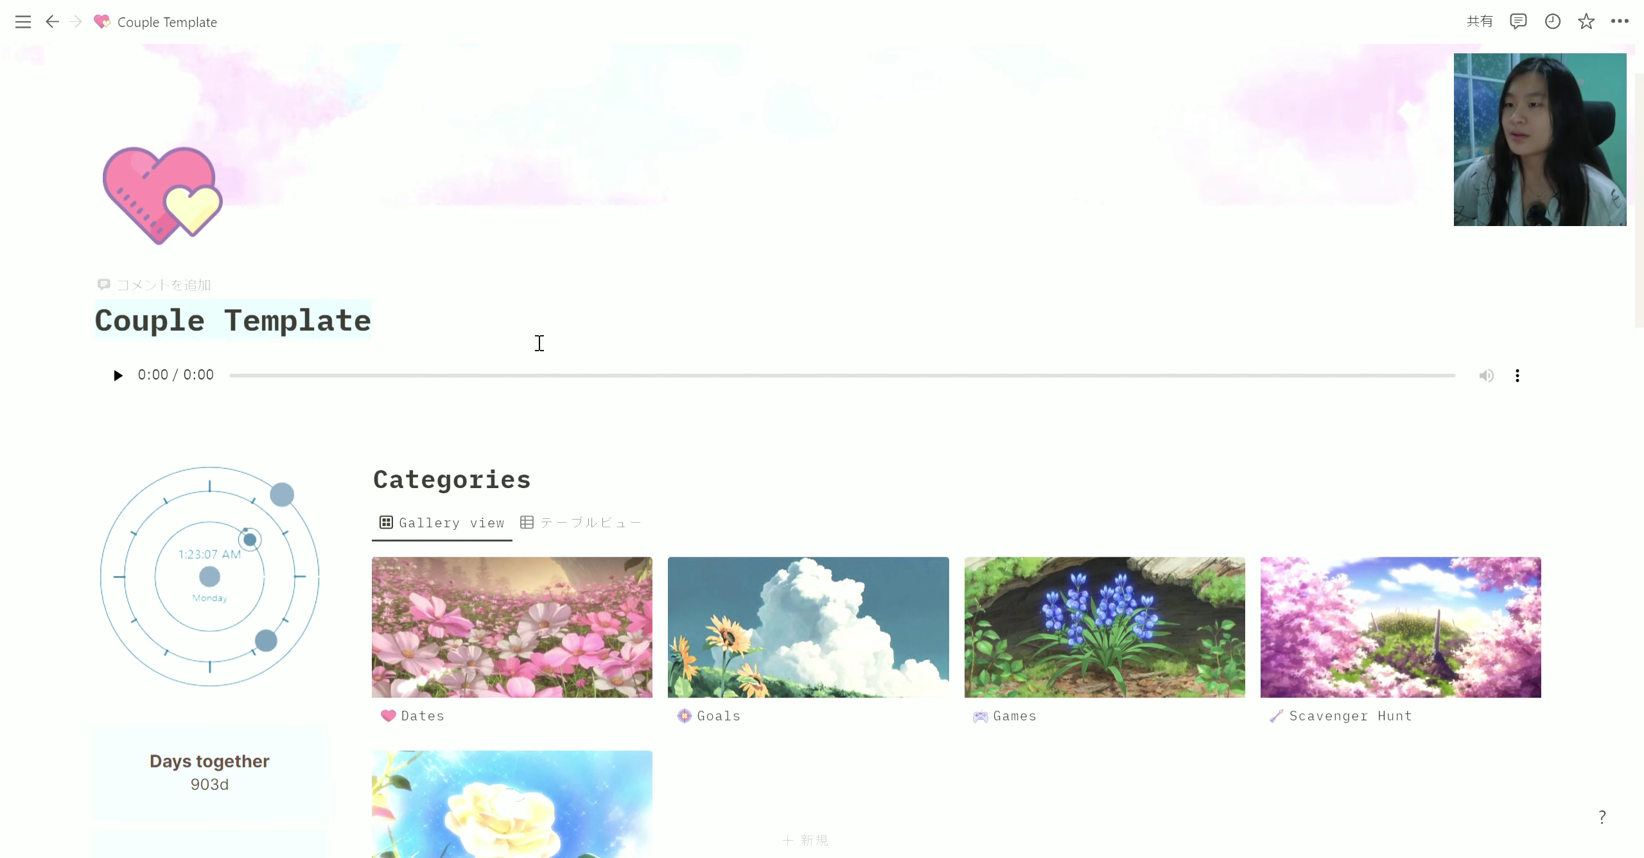
pyautogui.scroll(-2, 472, 324)
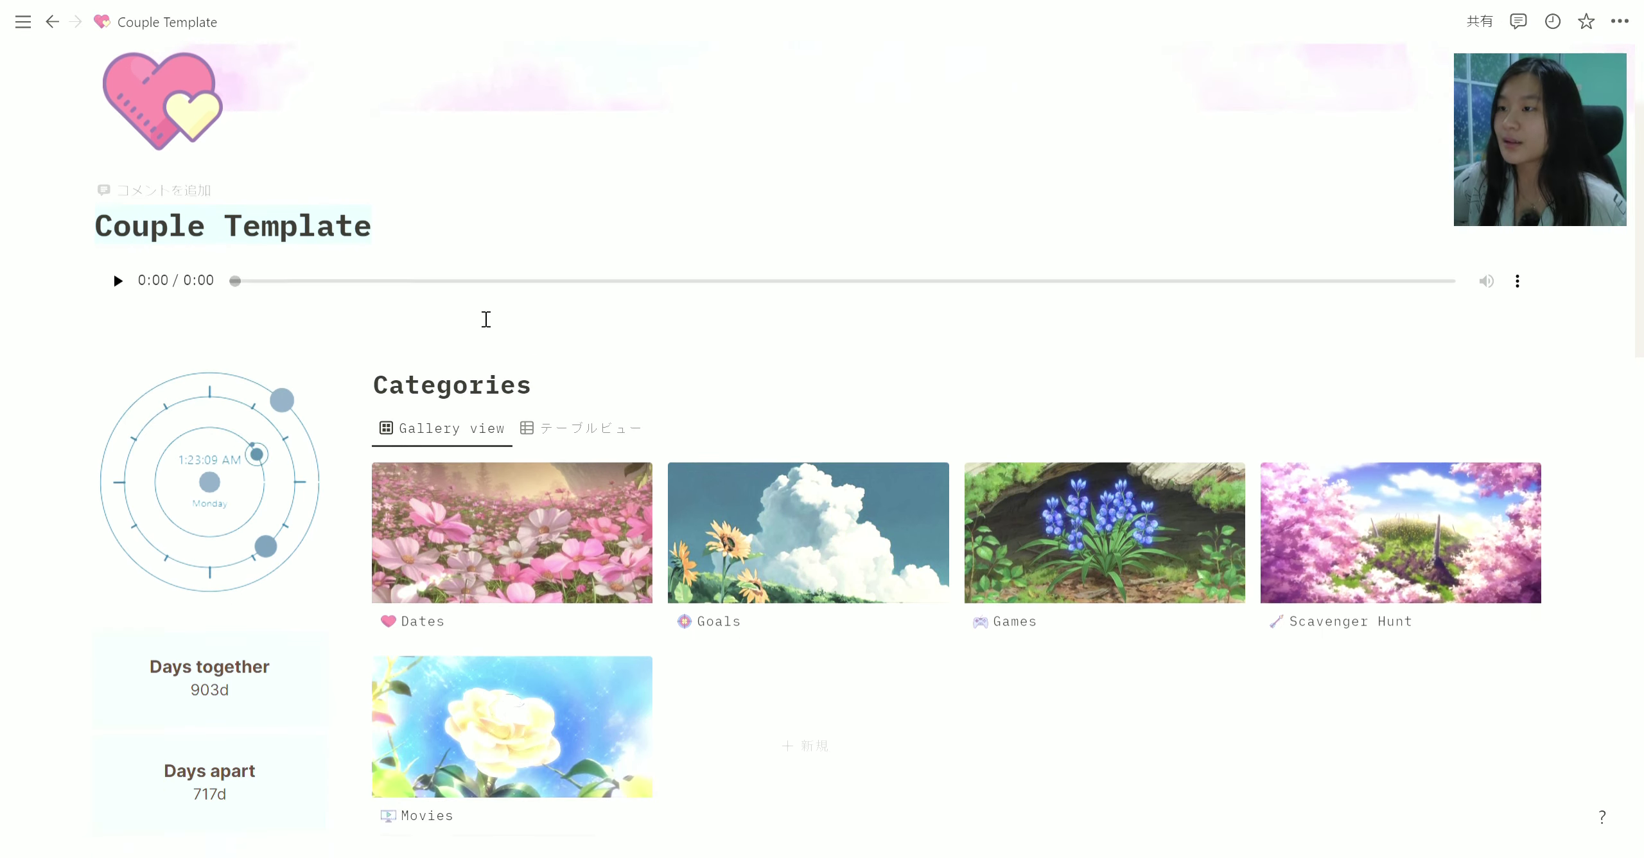
pyautogui.scroll(2, 386, 327)
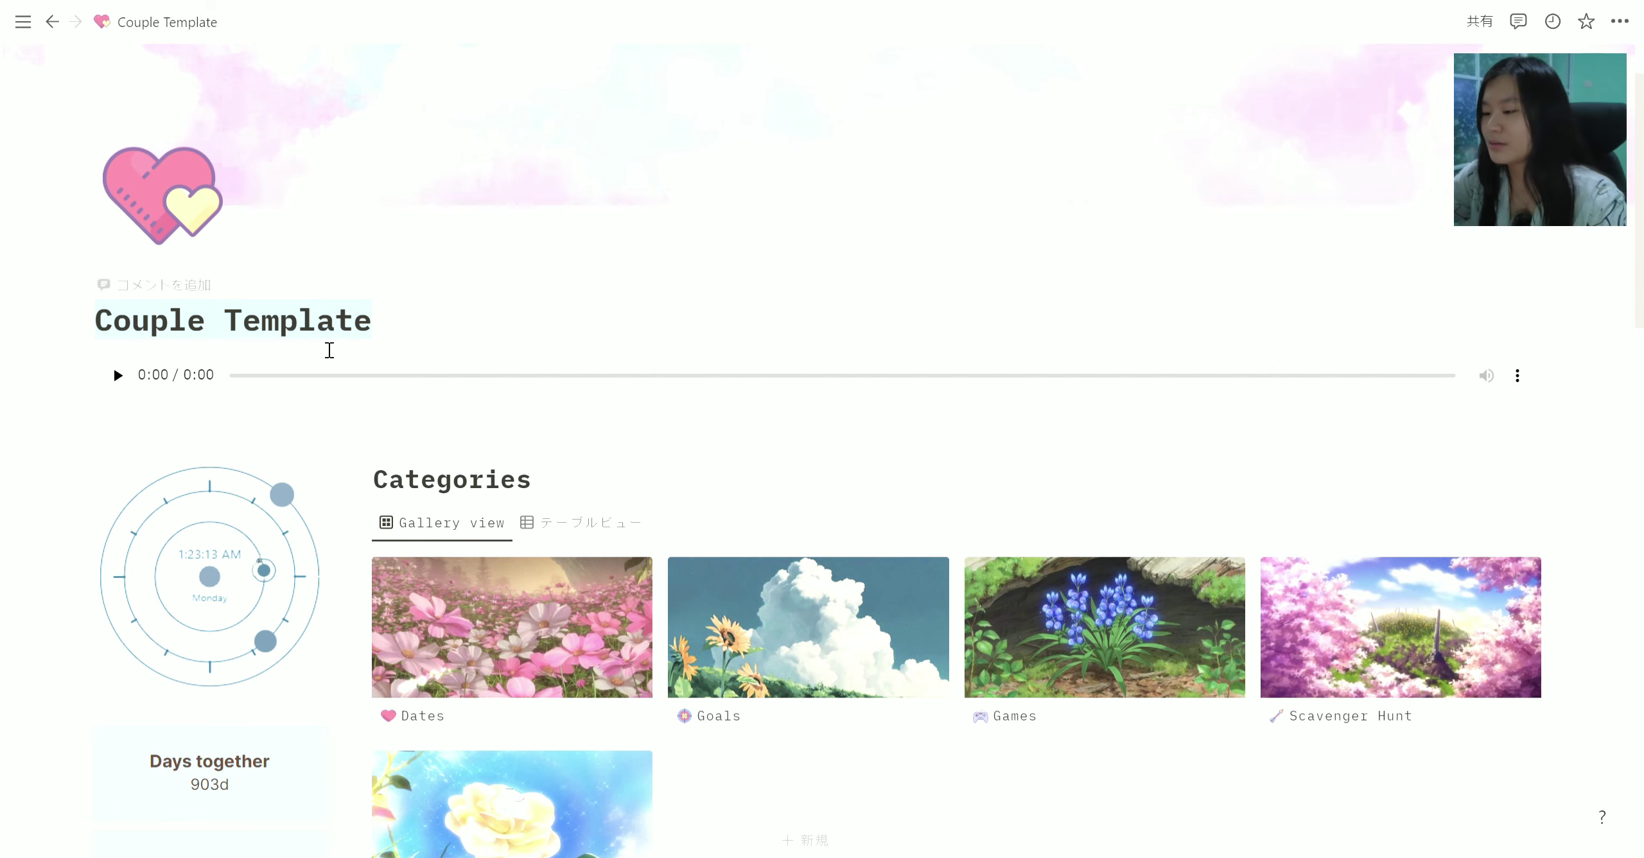
pyautogui.write('Brain')
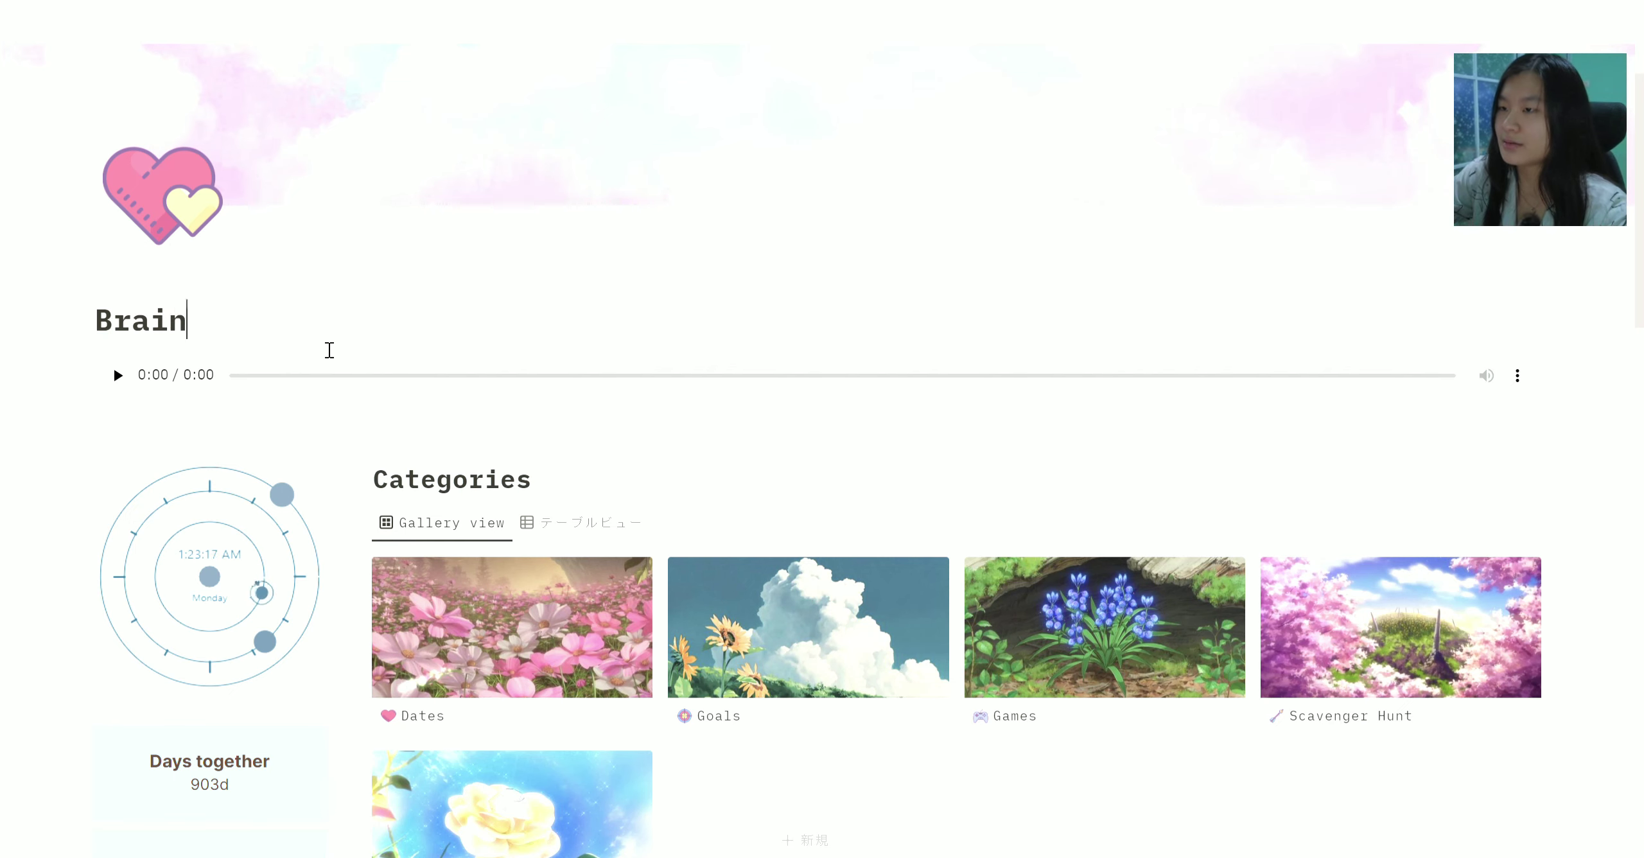
pyautogui.write(' dump')
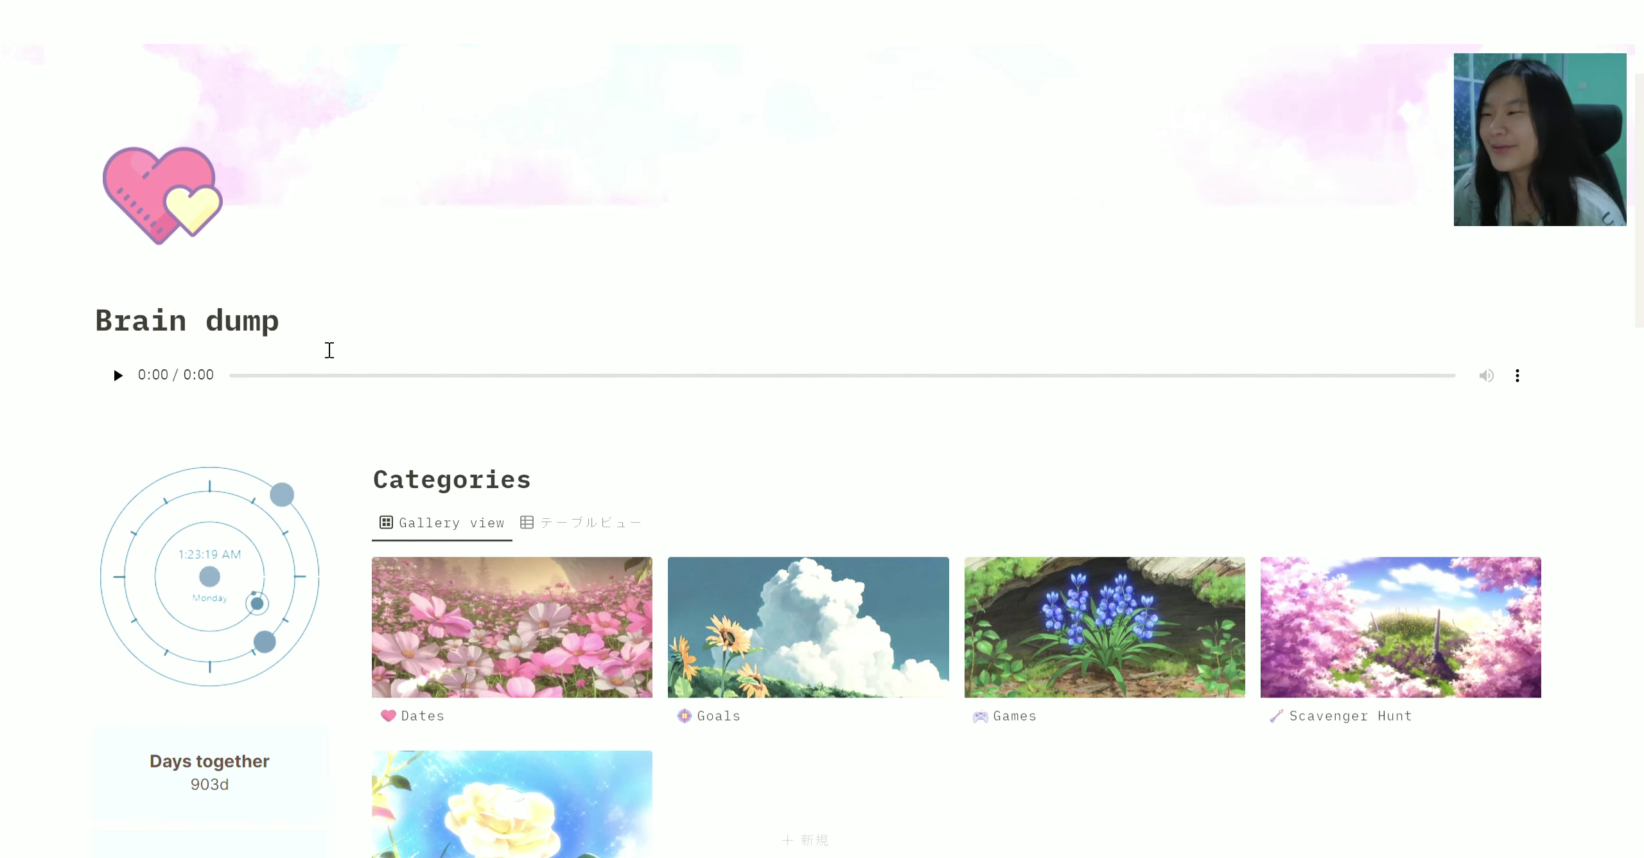
pyautogui.scroll(-2, 692, 337)
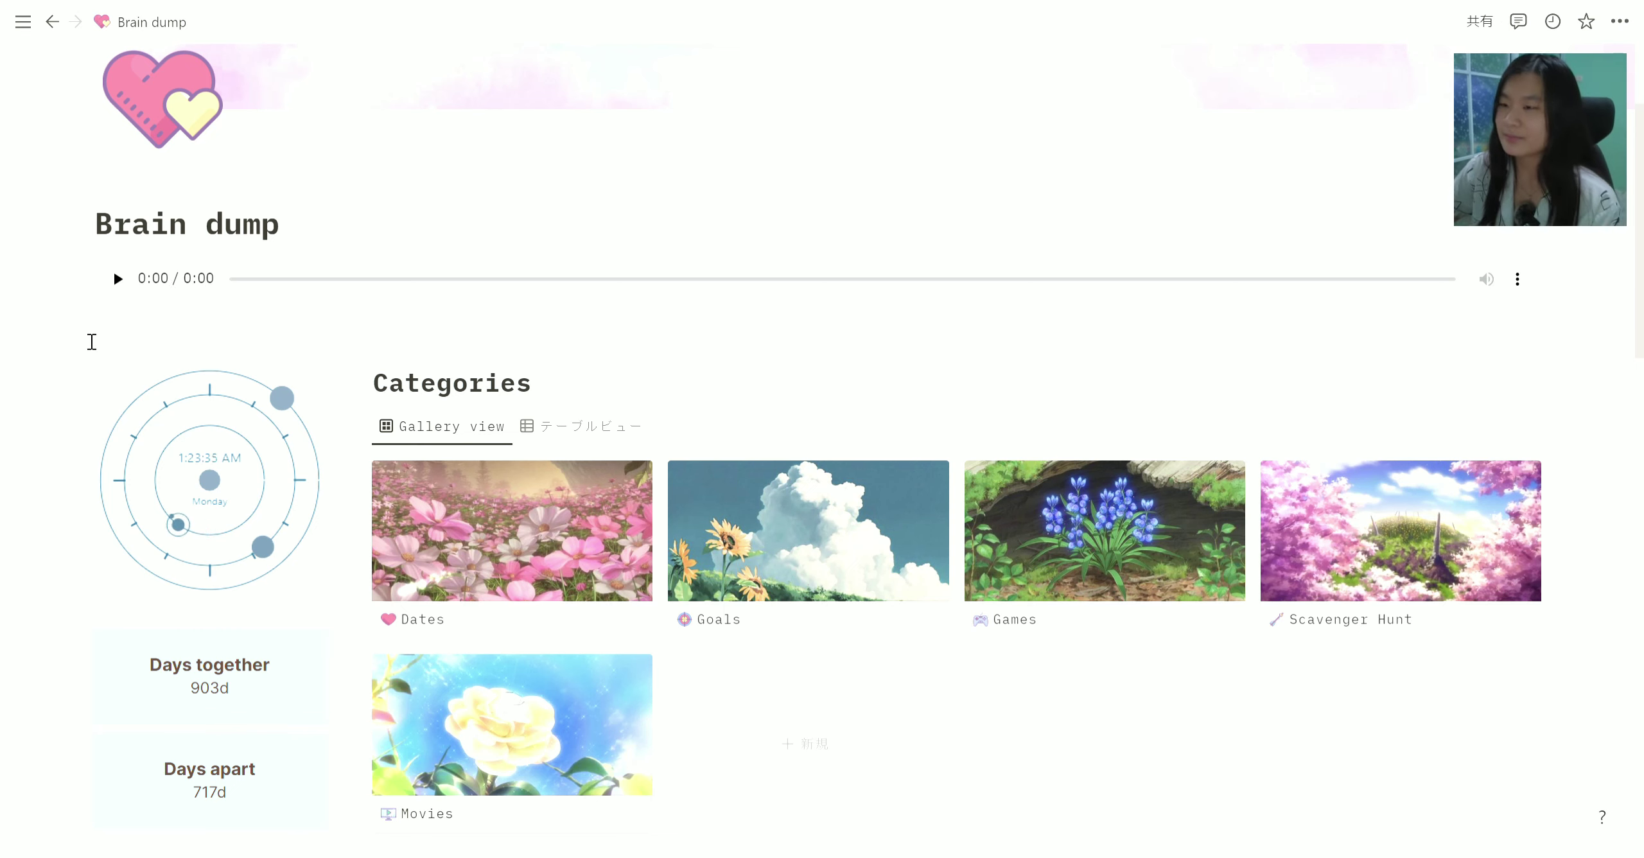
pyautogui.scroll(-2, 1196, 330)
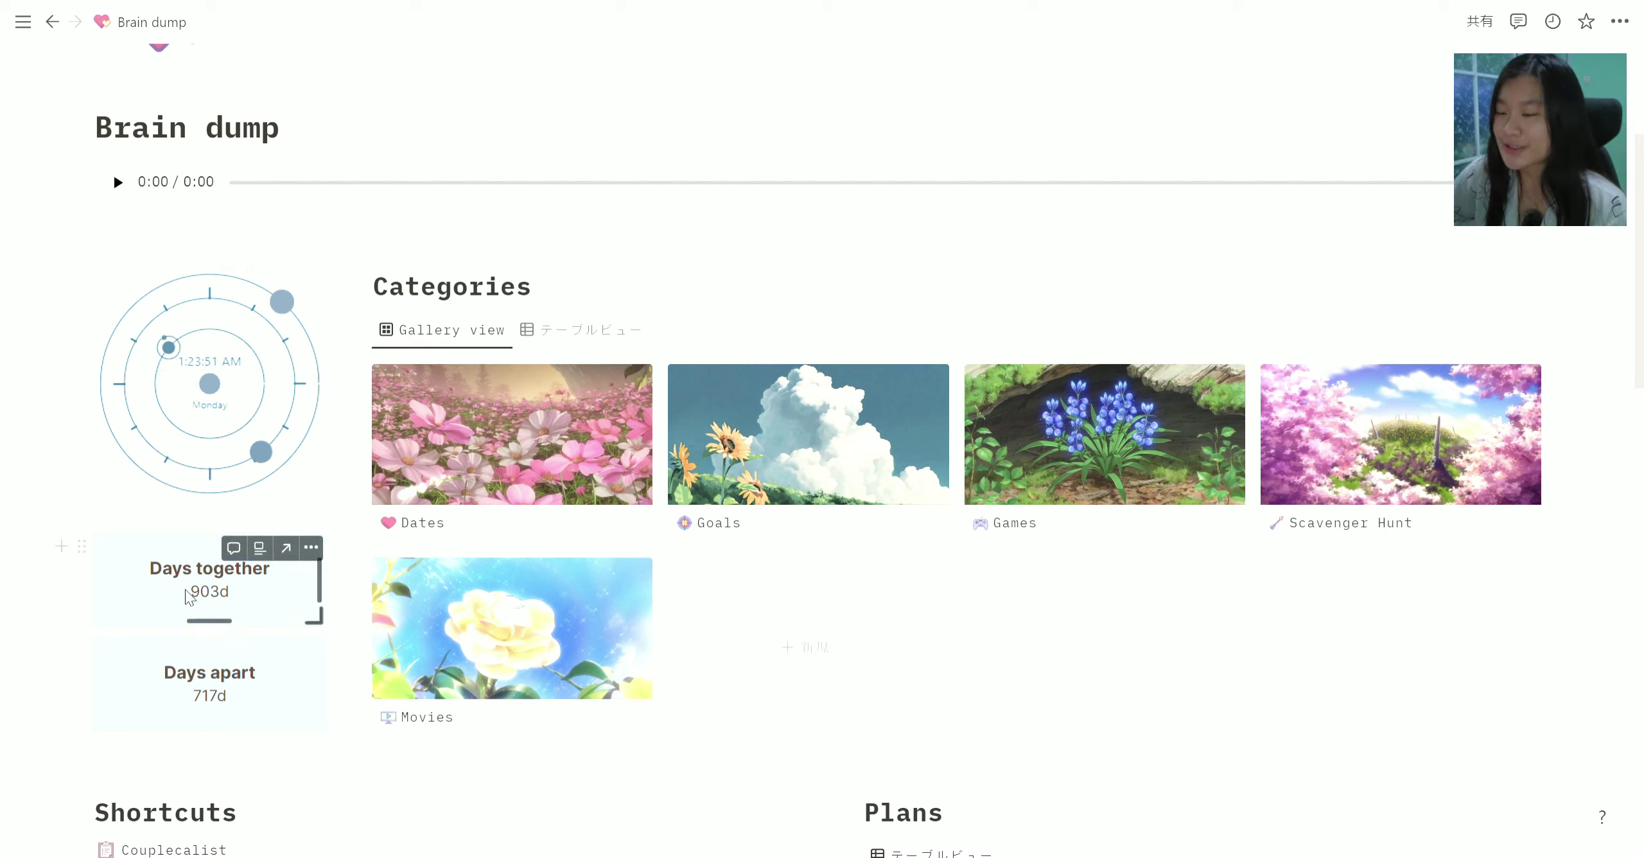
pyautogui.moveTo(514, 425)
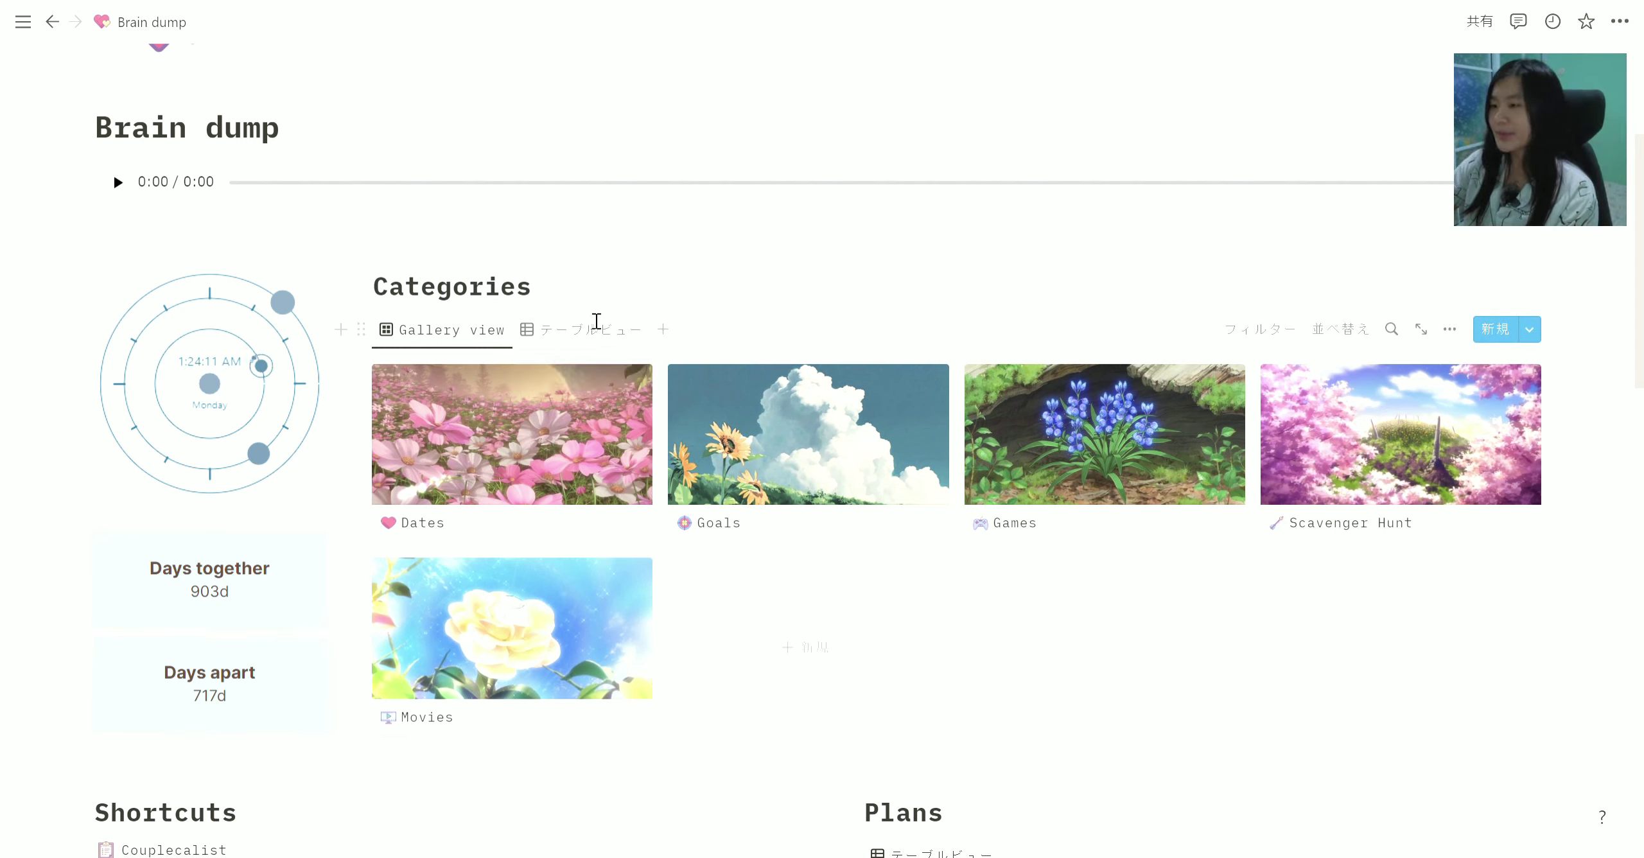
pyautogui.scroll(5, 687, 260)
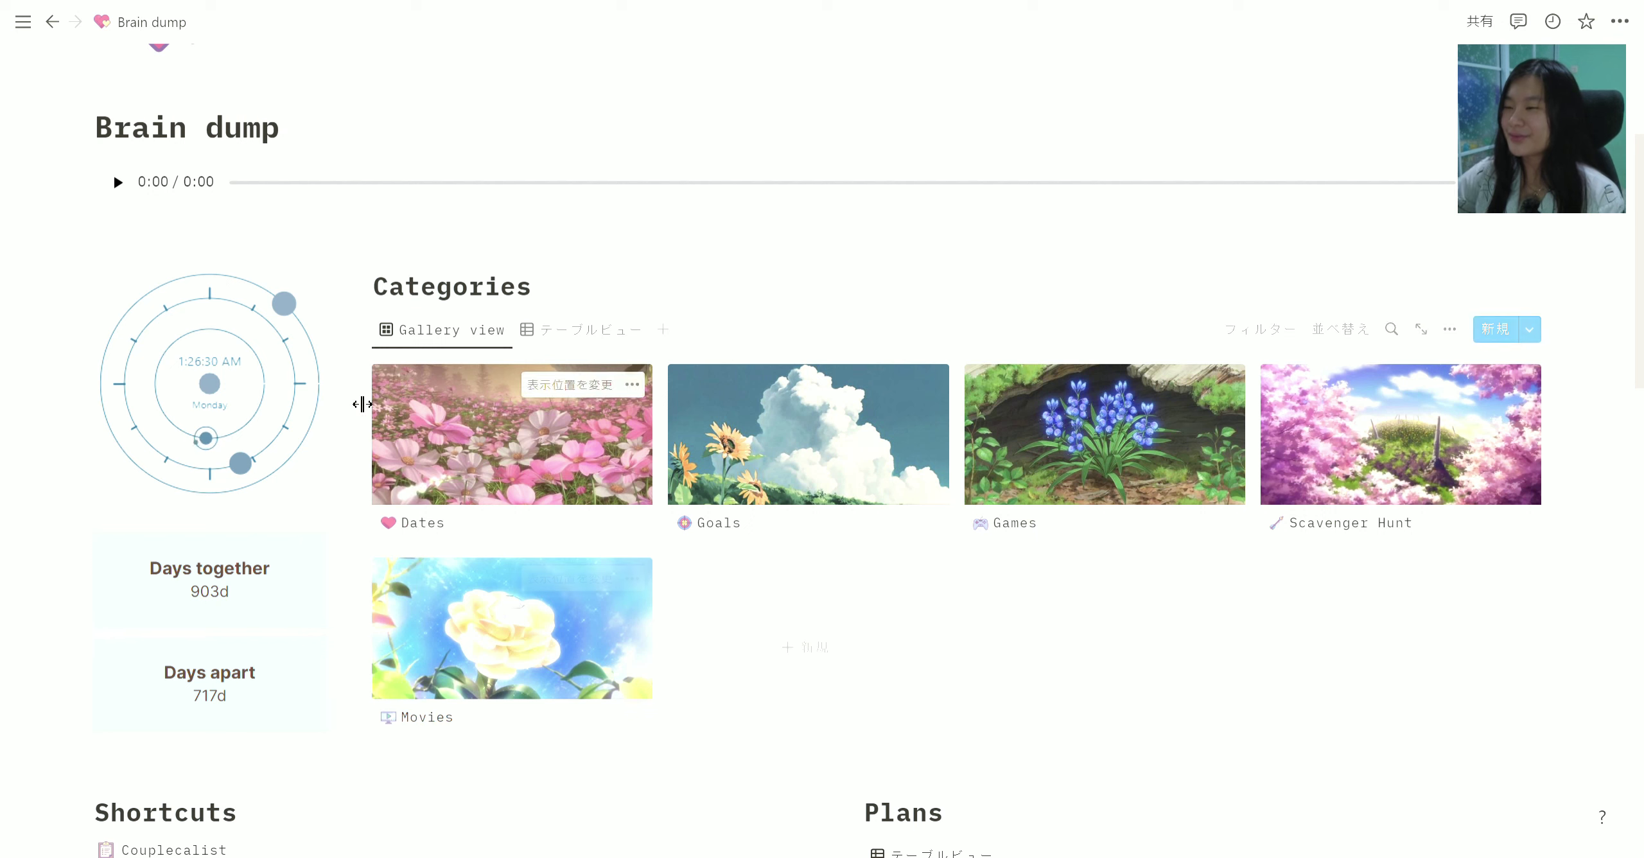
pyautogui.moveTo(807, 434)
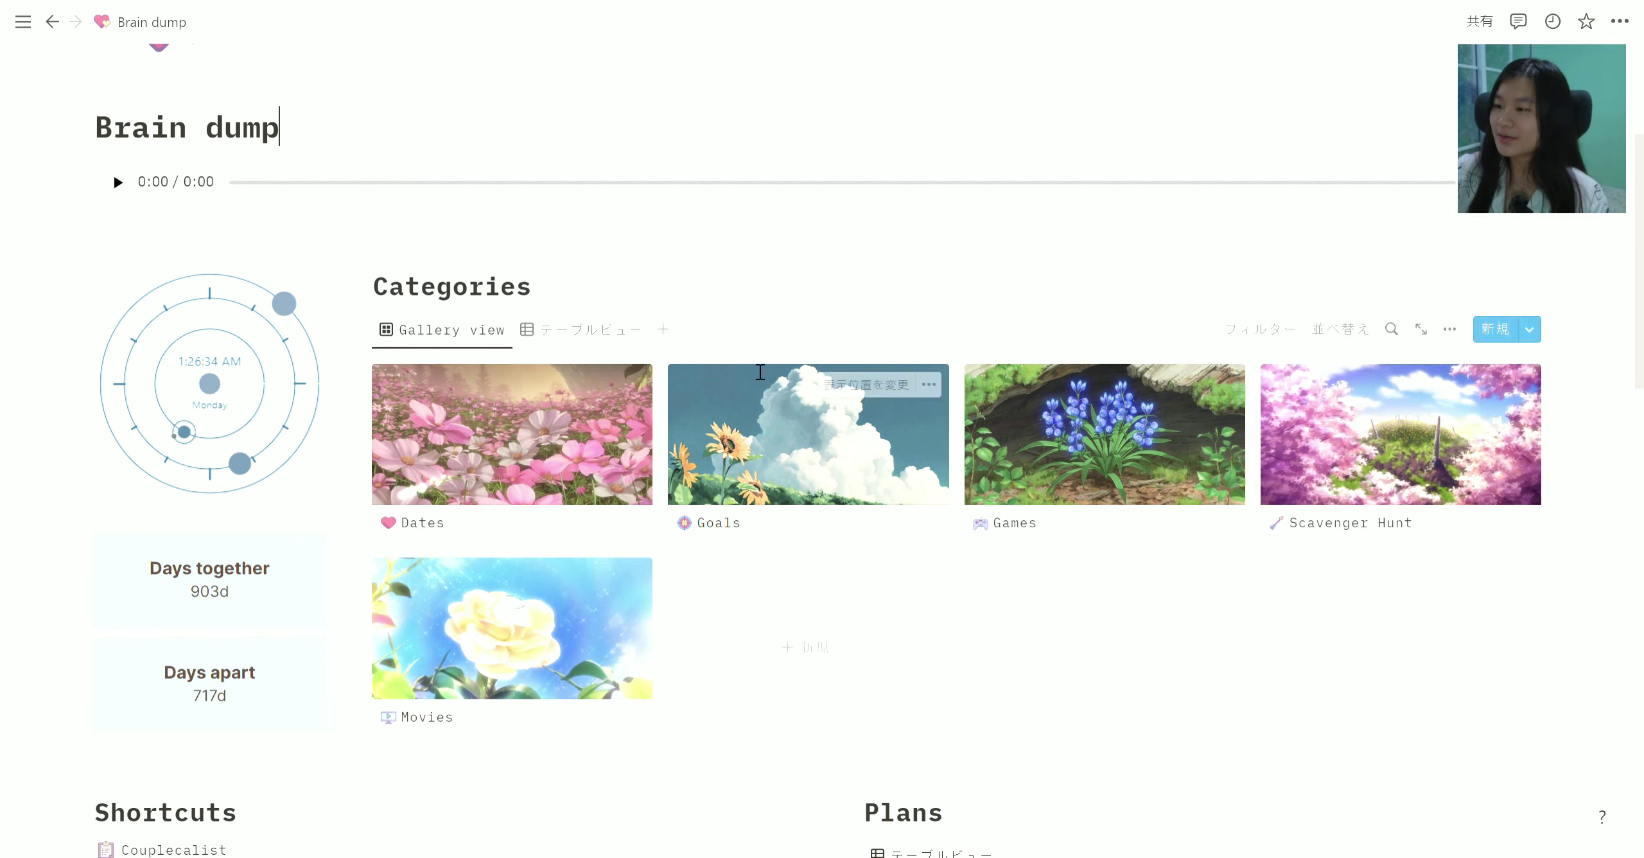
# Step: Add a new entry to the Categories gallery and title it Books
pyautogui.click(810, 646)
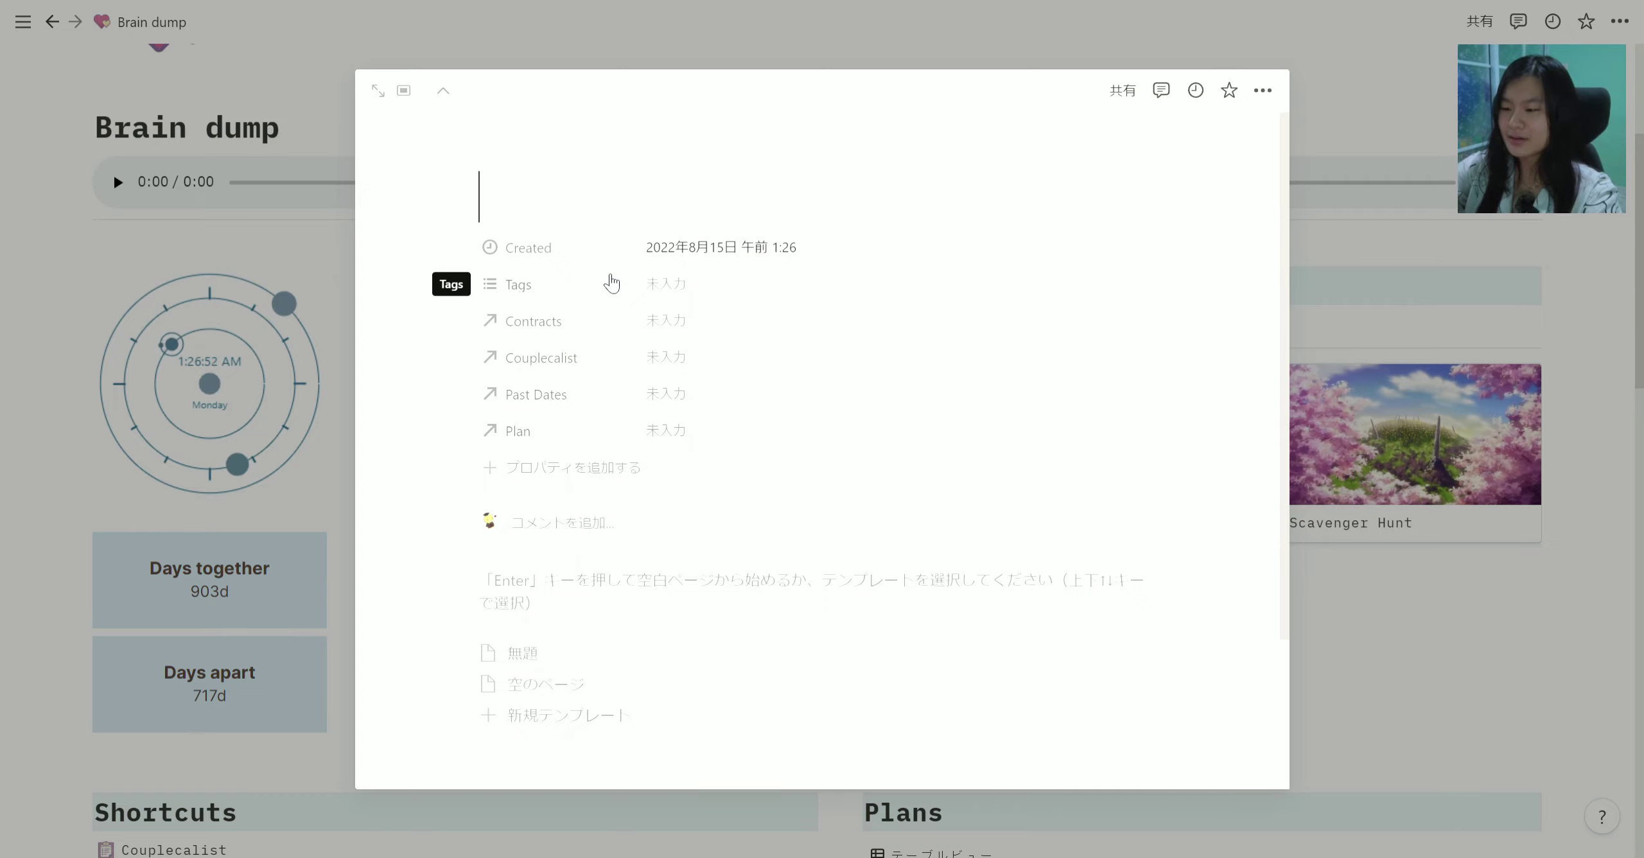
pyautogui.write('Books')
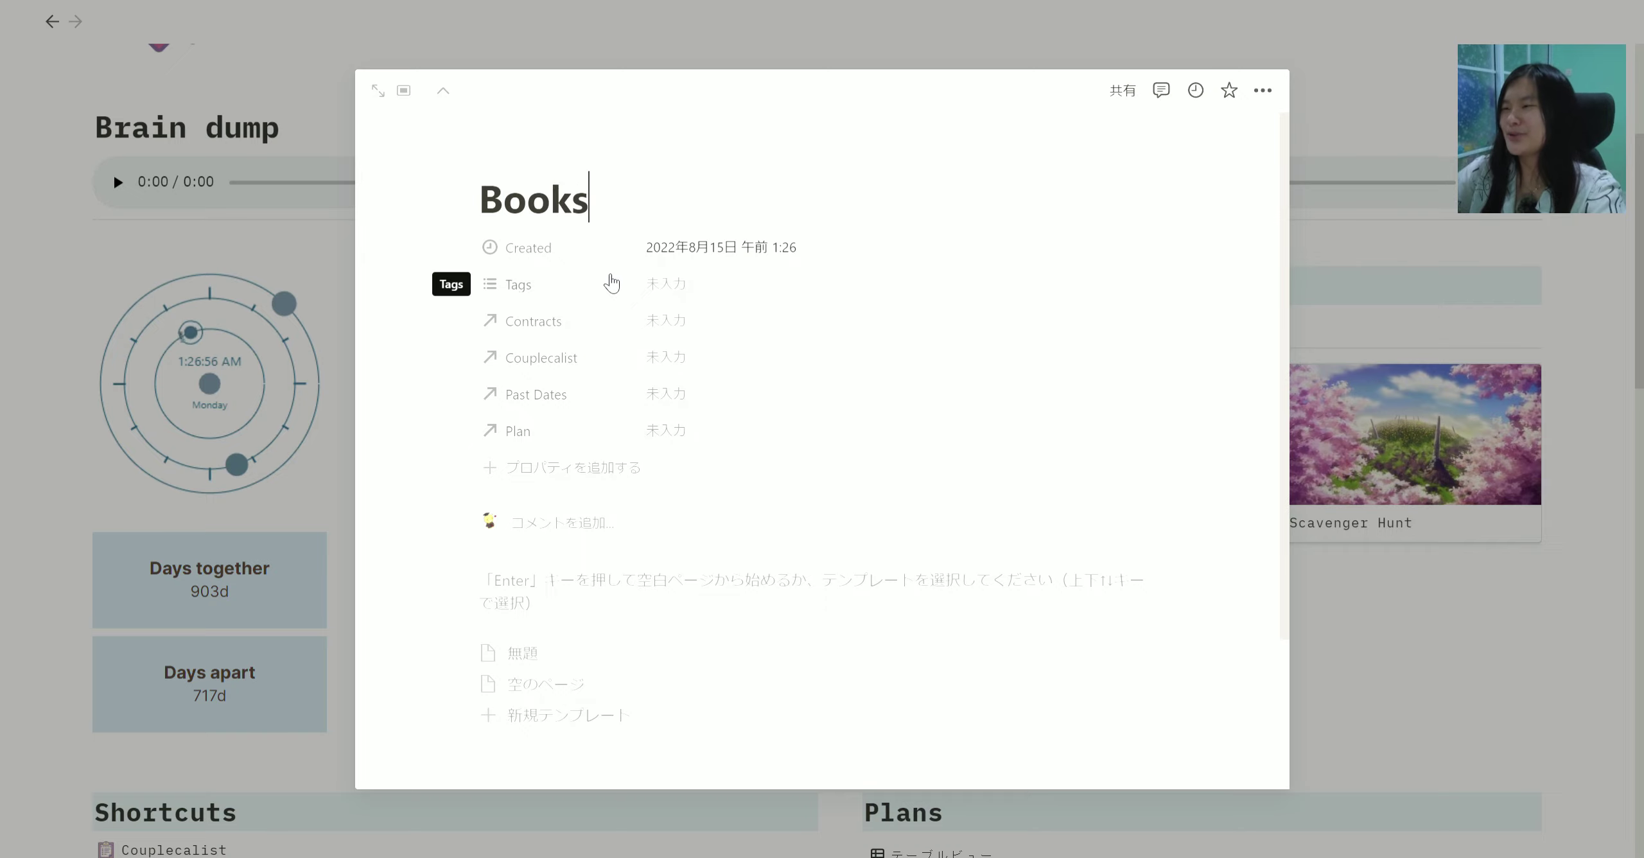
# Step: Give the Books page a mountain emoji icon after checking the icon picker's Custom tab
pyautogui.moveTo(823, 153)
pyautogui.click(514, 157)
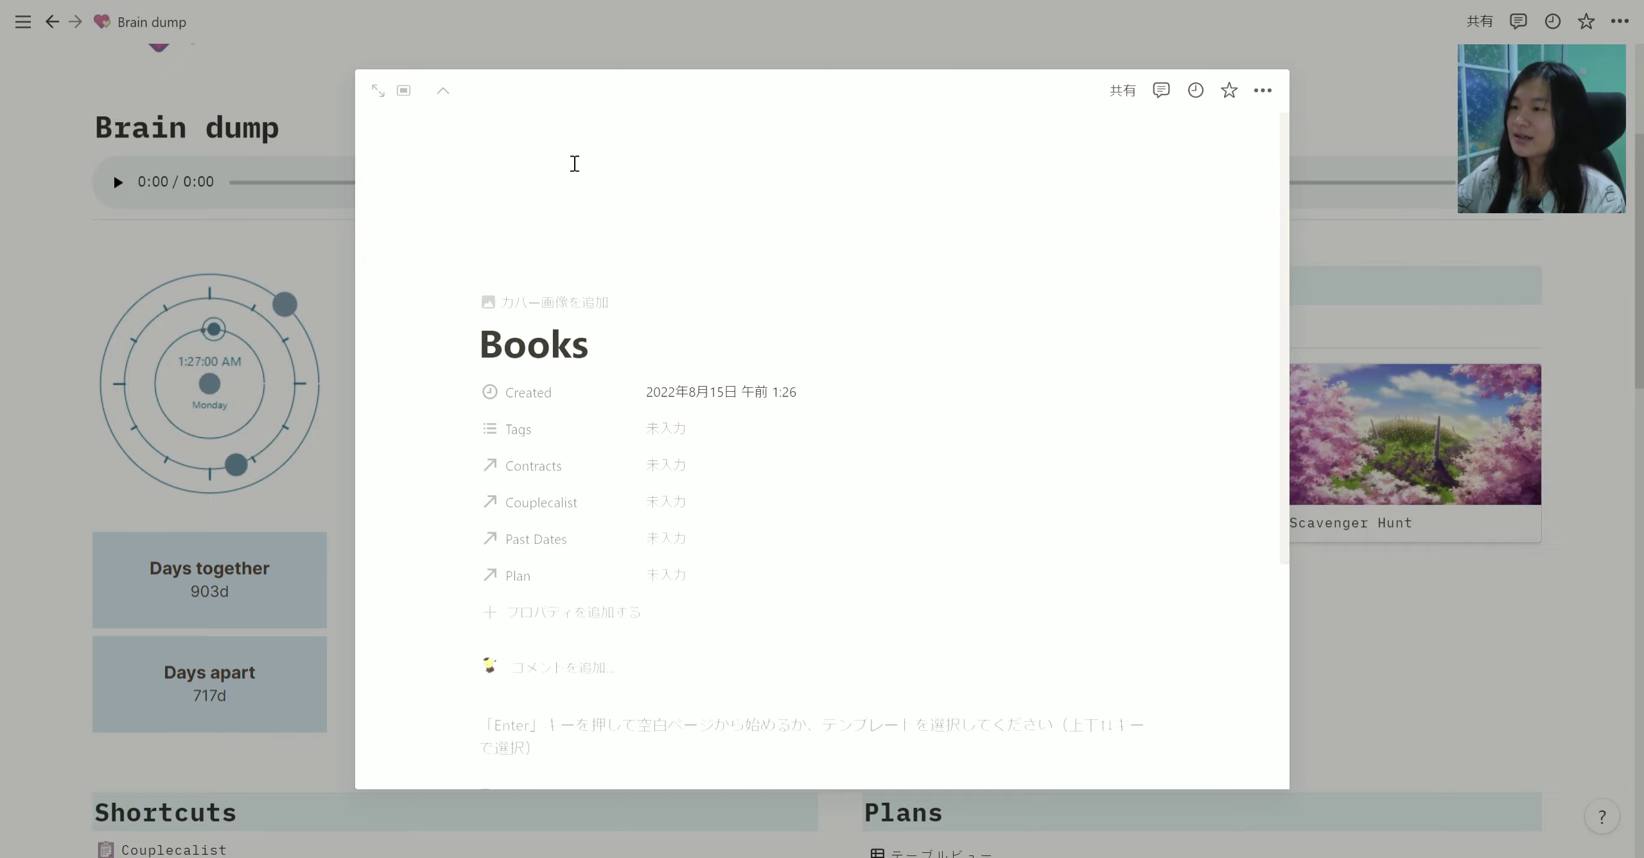
pyautogui.click(514, 257)
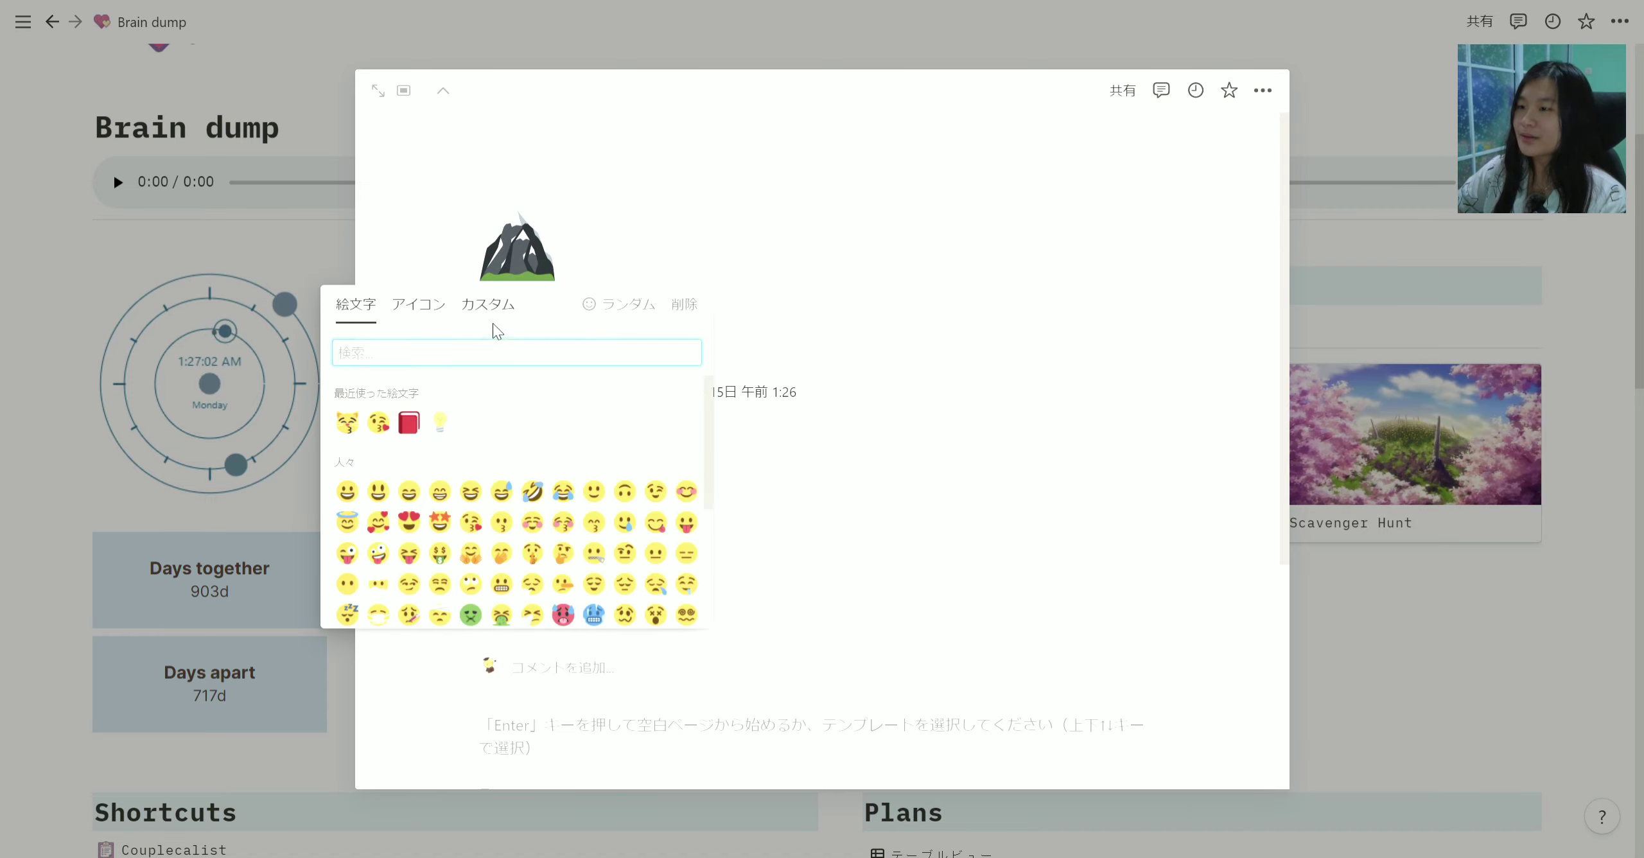
pyautogui.click(498, 307)
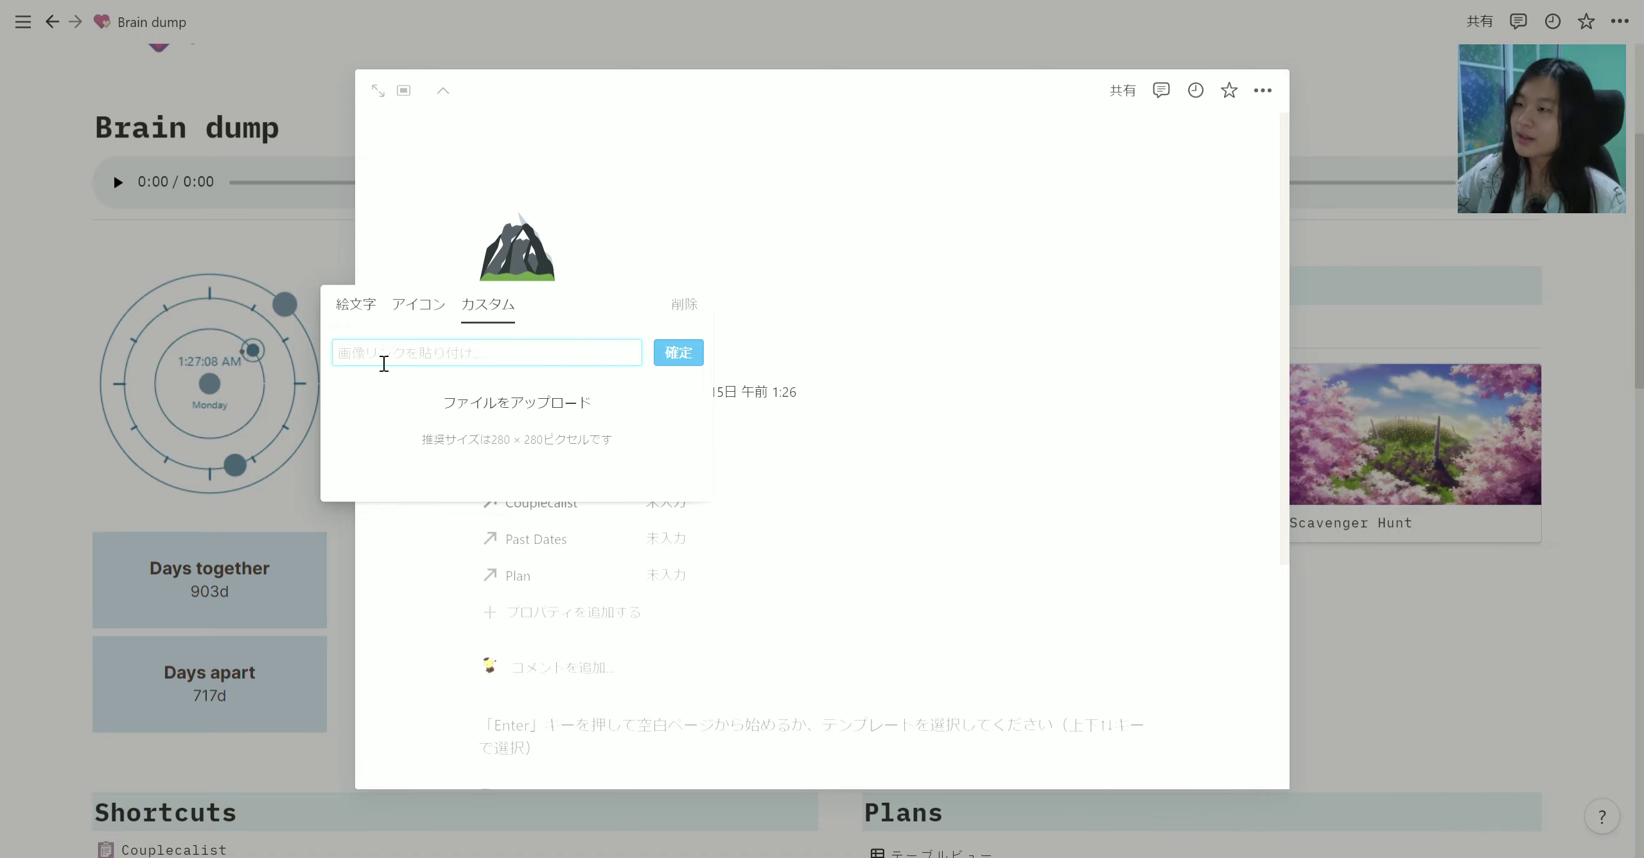
pyautogui.click(708, 231)
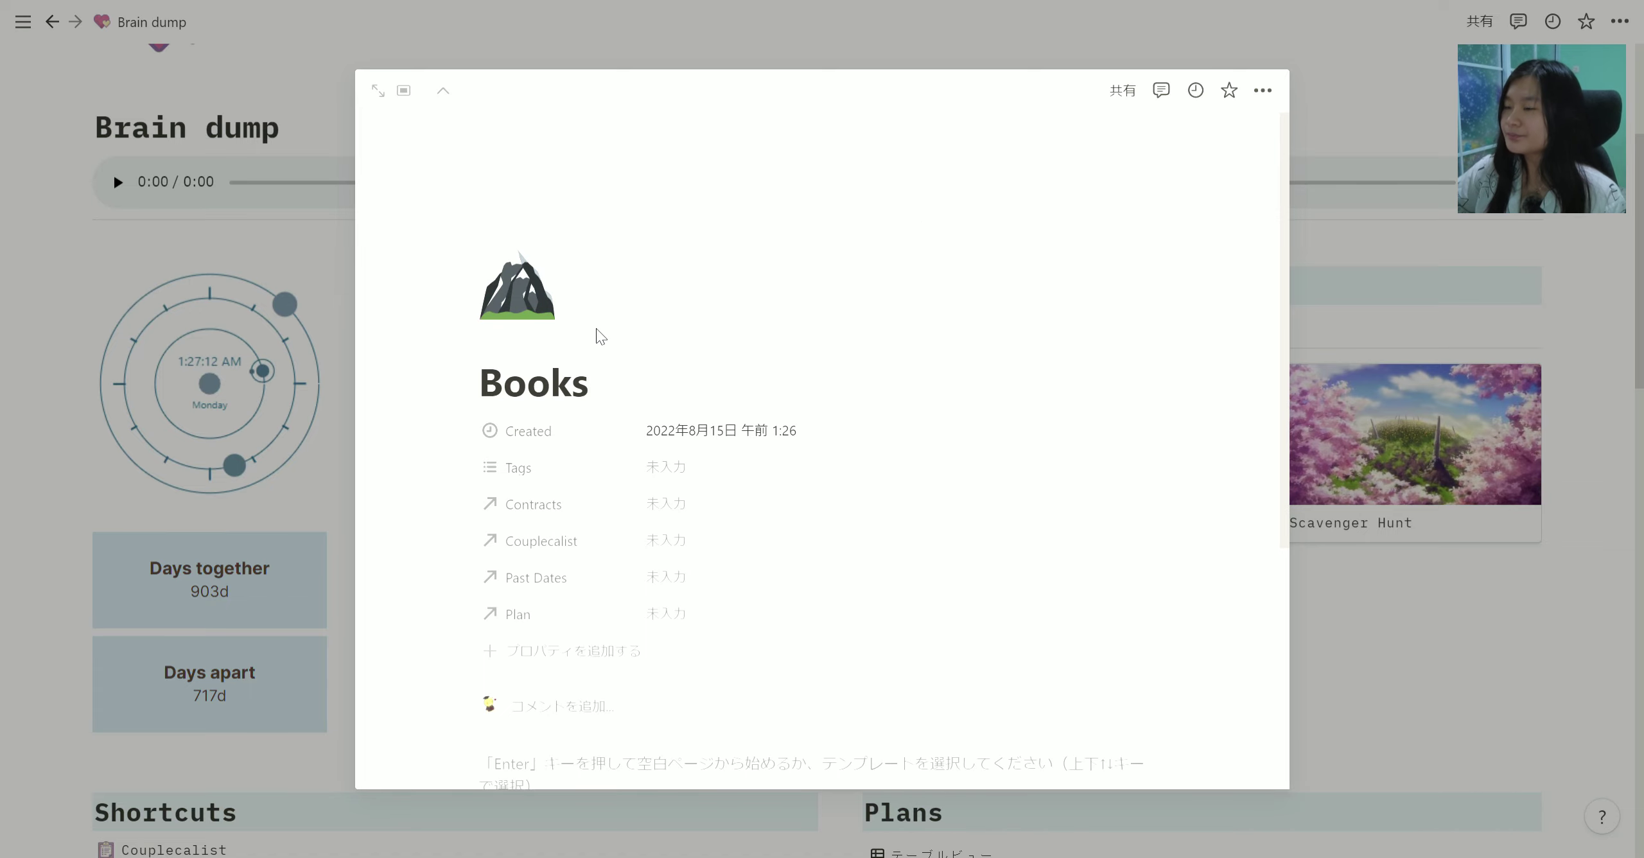
# Step: Add a starry night-sky cover image to the Books page
pyautogui.click(980, 172)
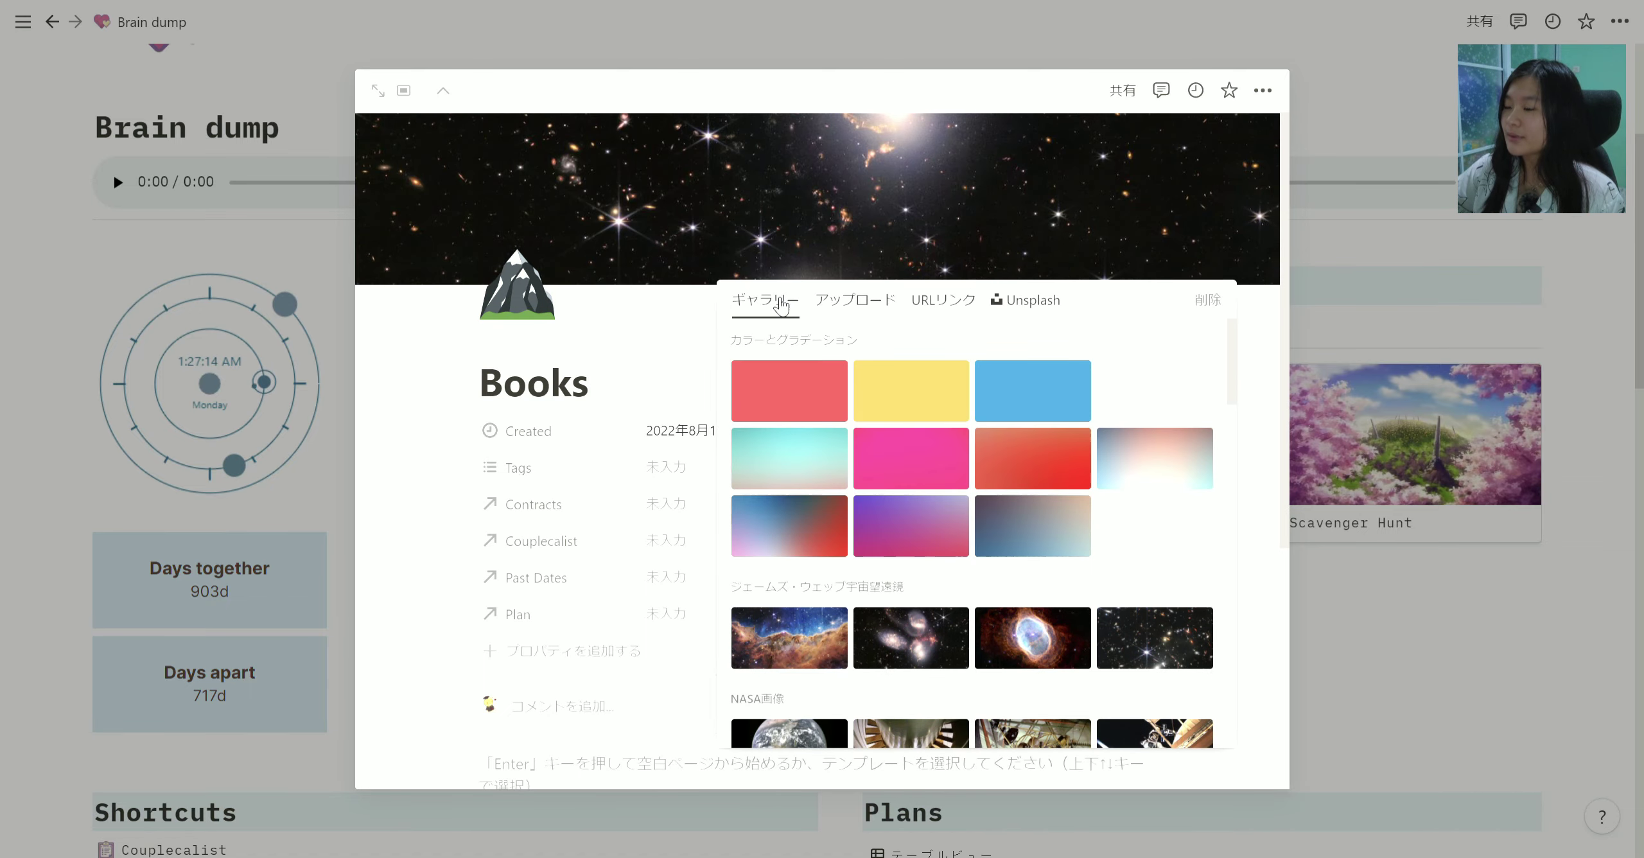
pyautogui.scroll(-5, 976, 437)
pyautogui.scroll(-5, 931, 501)
pyautogui.scroll(-5, 894, 561)
pyautogui.scroll(5, 931, 482)
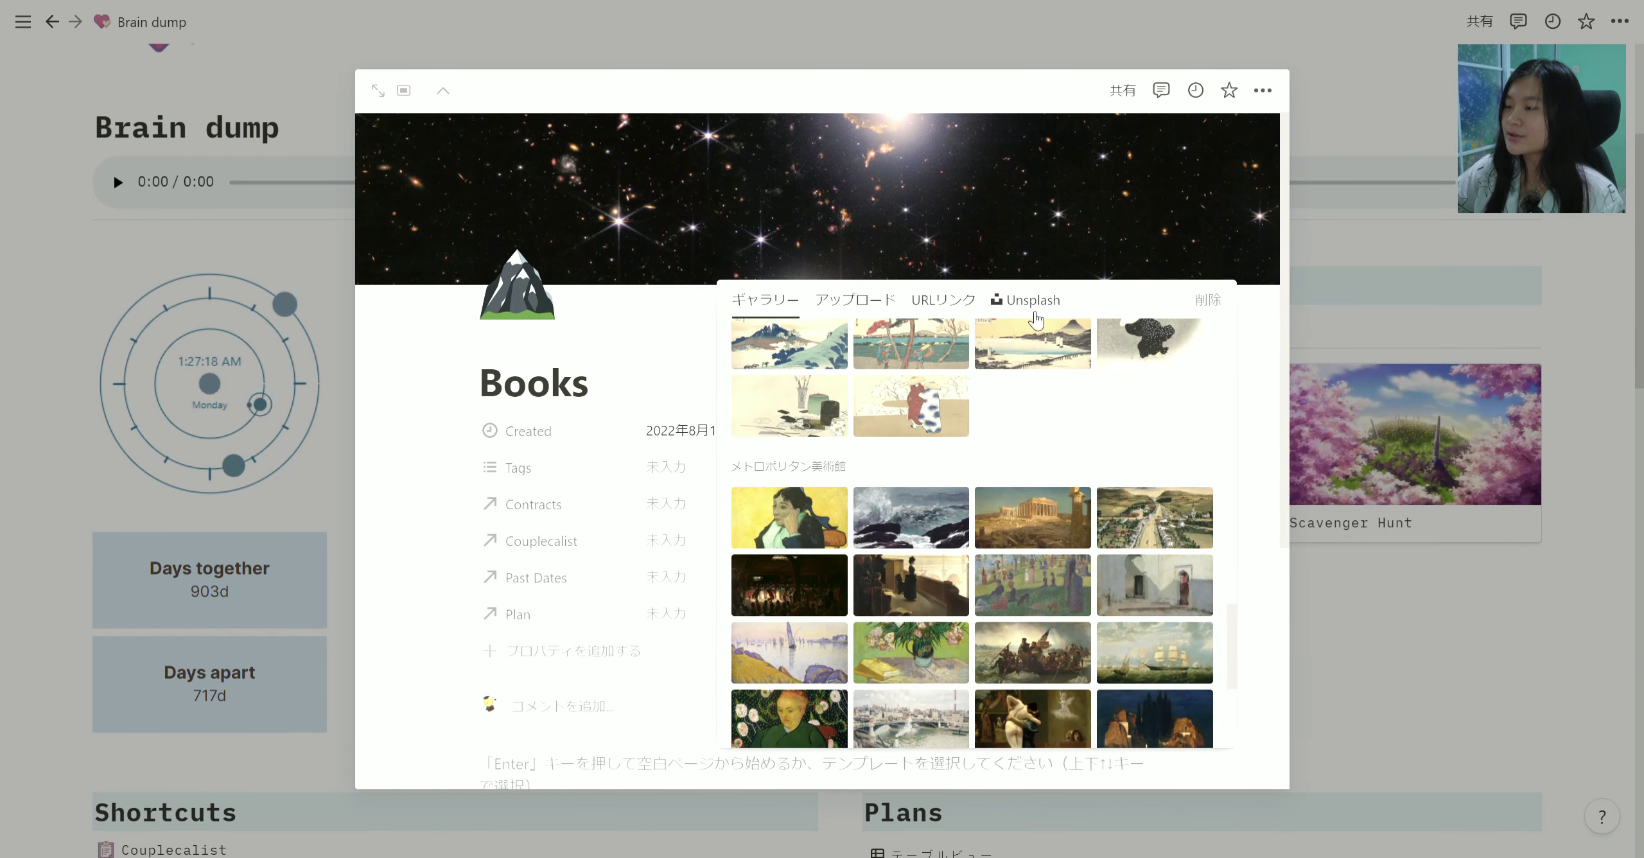
# Step: Browse the Unsplash, URL link and upload cover options, keeping the starry image
pyautogui.click(1033, 301)
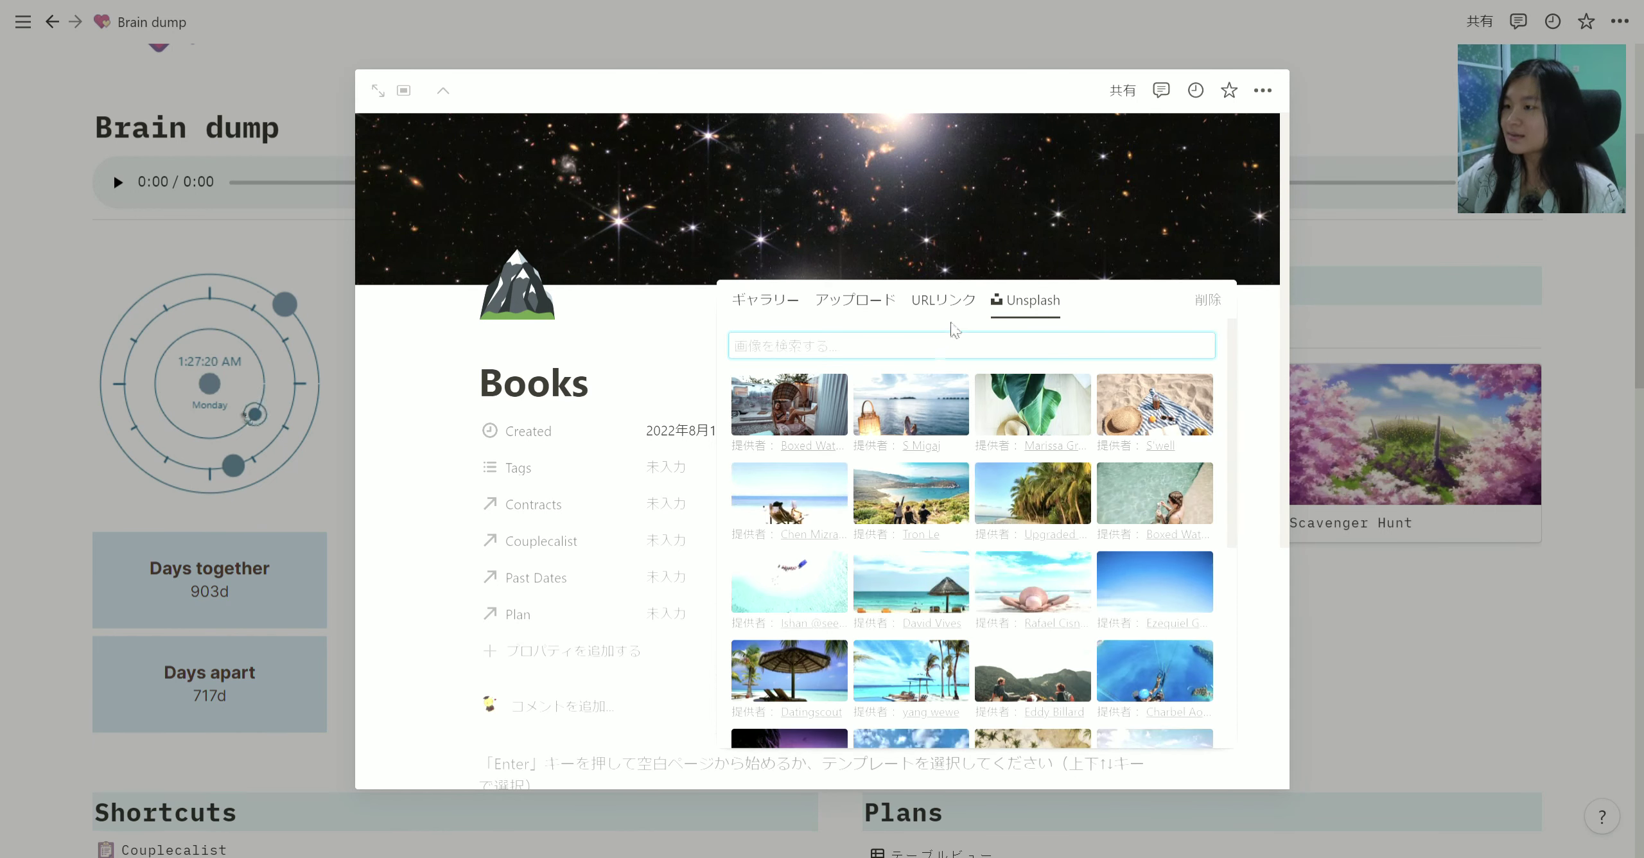
pyautogui.click(941, 303)
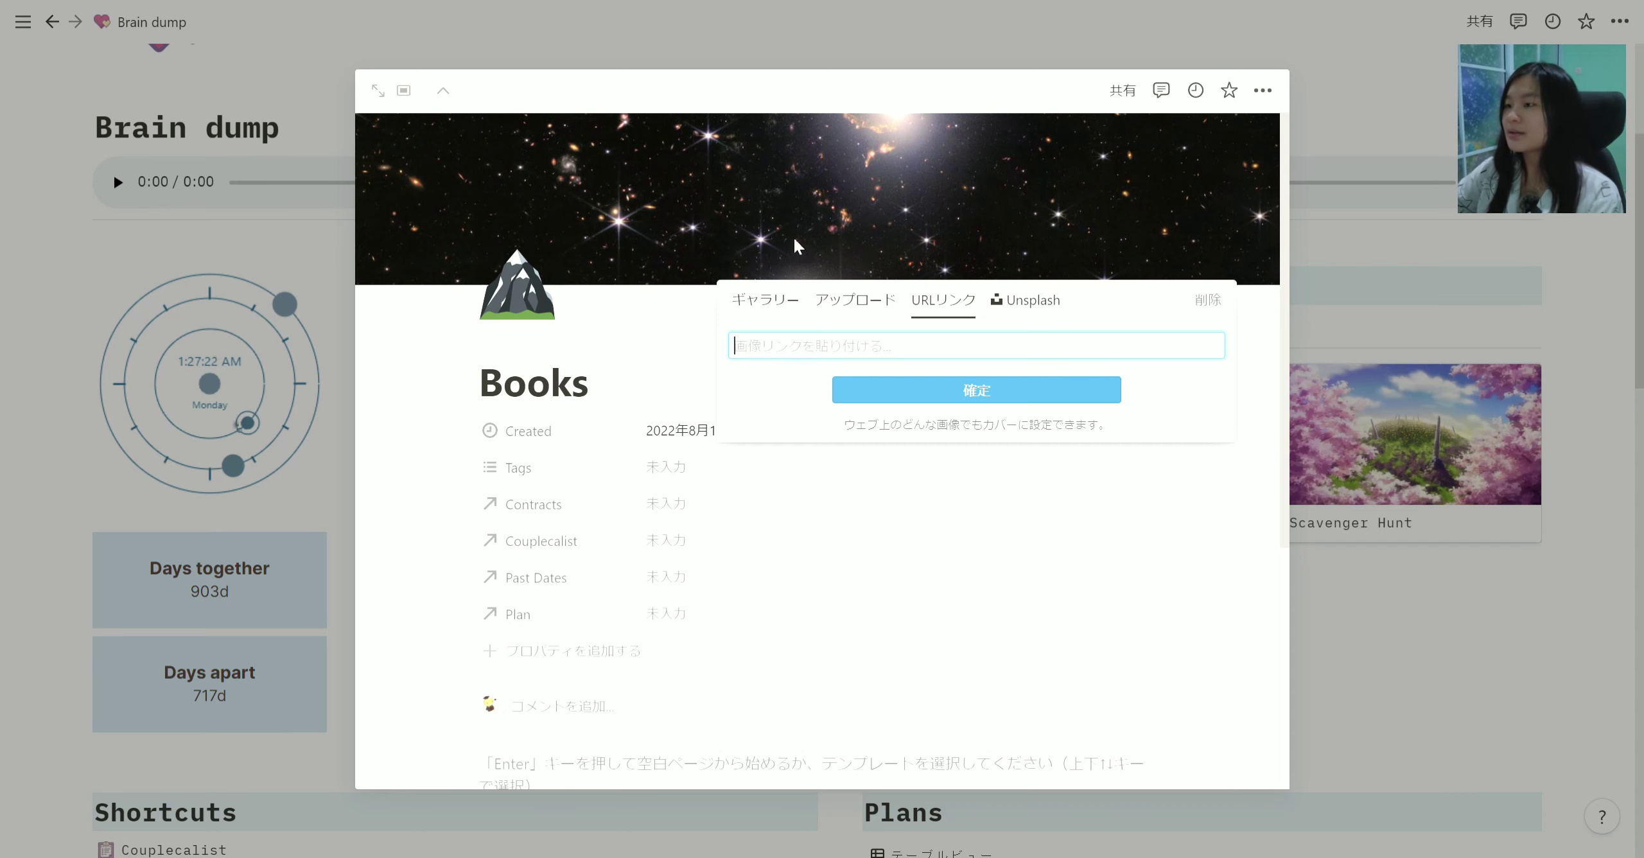
pyautogui.click(844, 303)
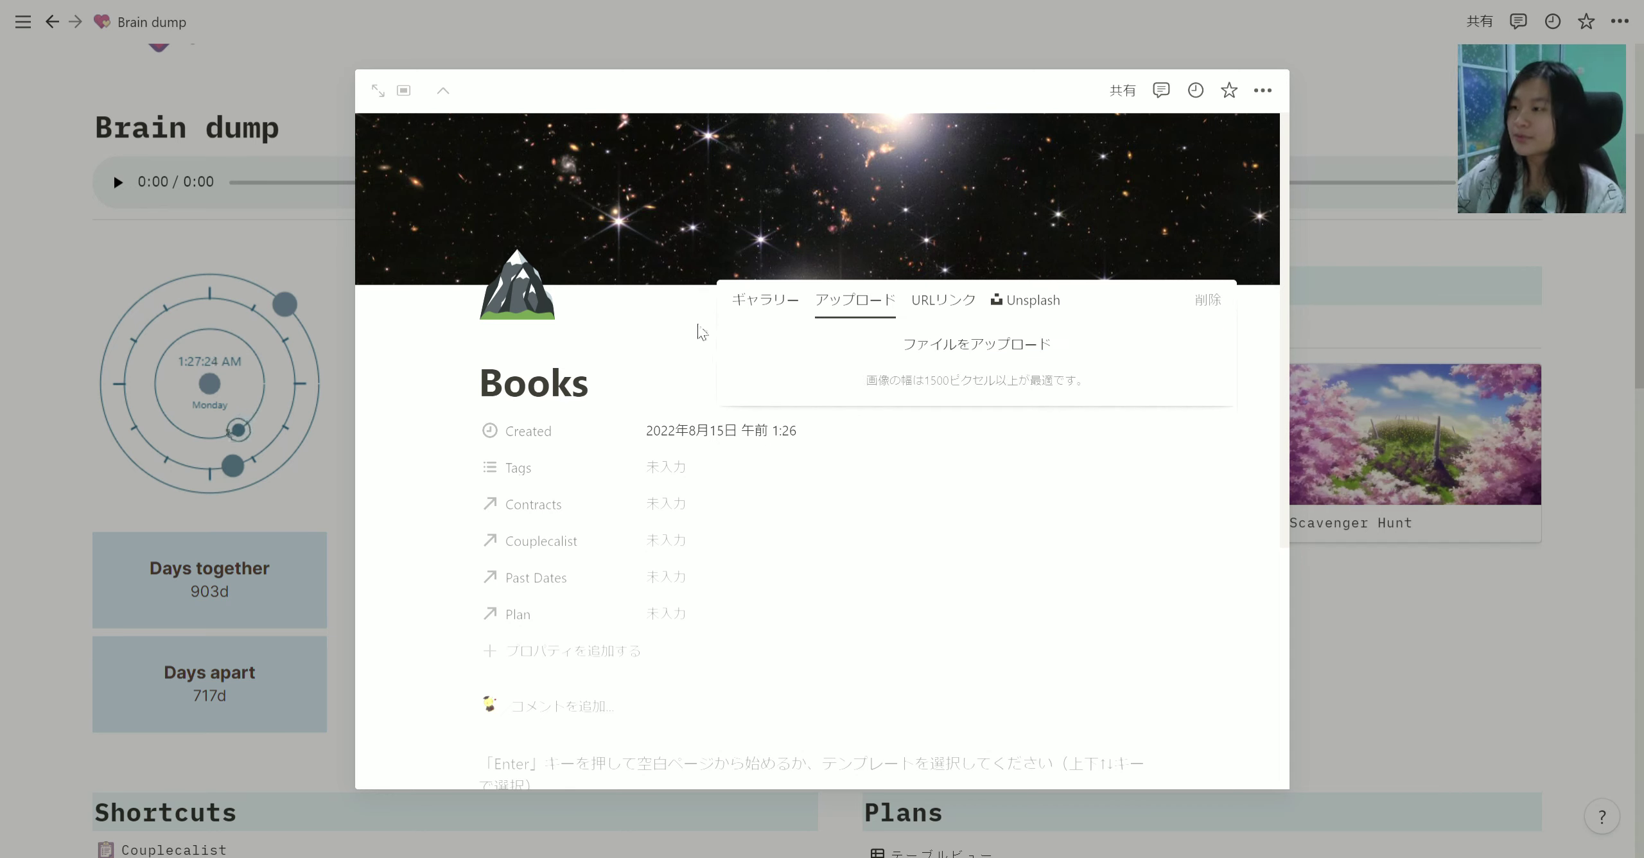
pyautogui.click(702, 331)
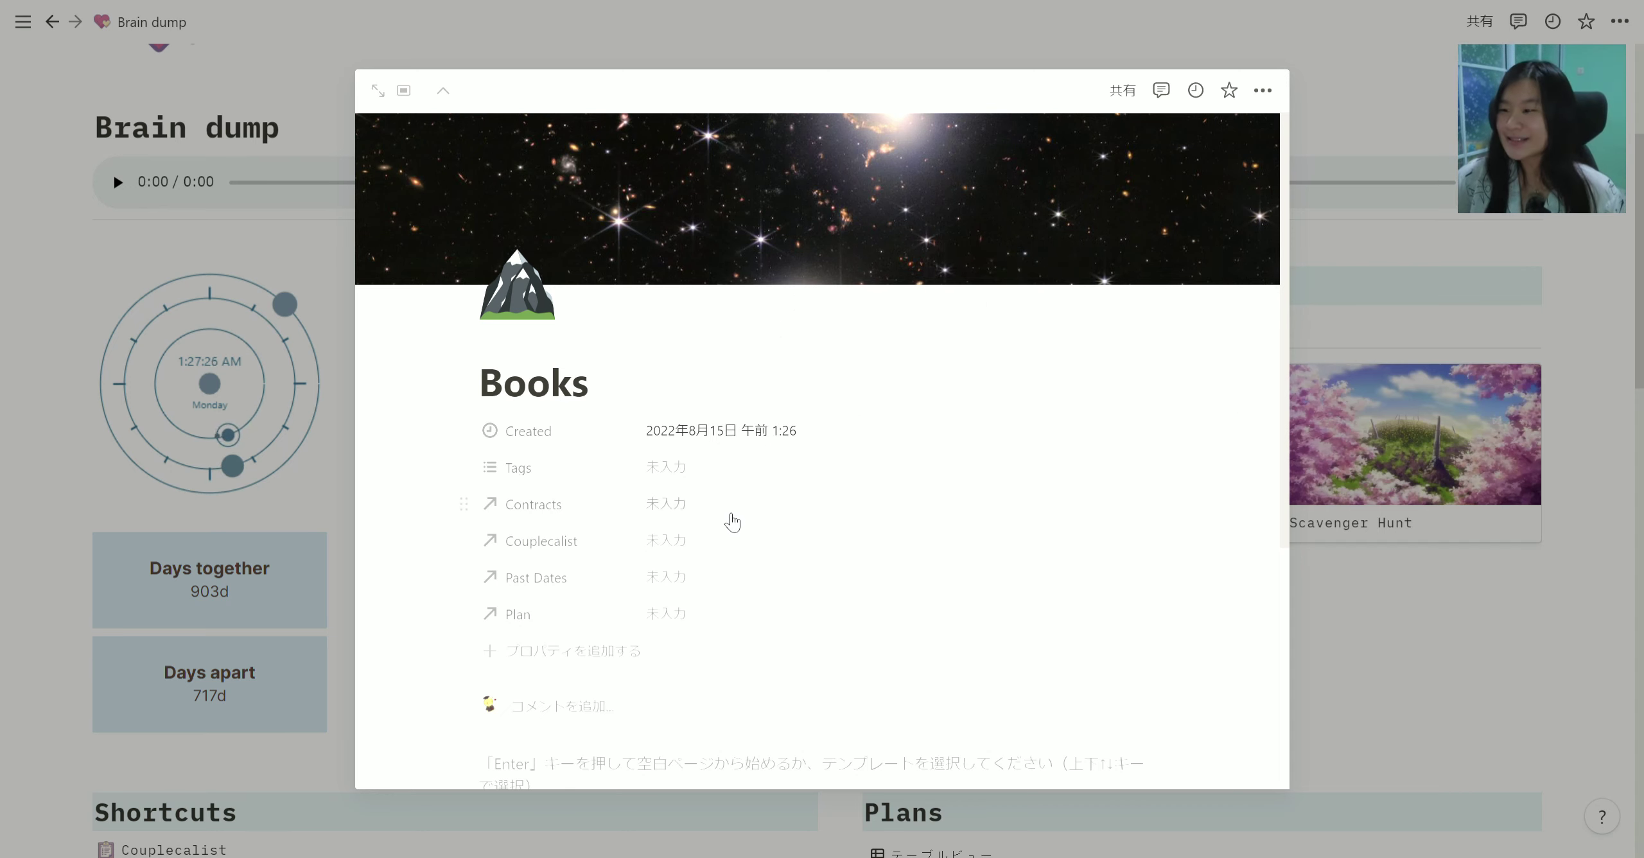
pyautogui.scroll(-2, 662, 520)
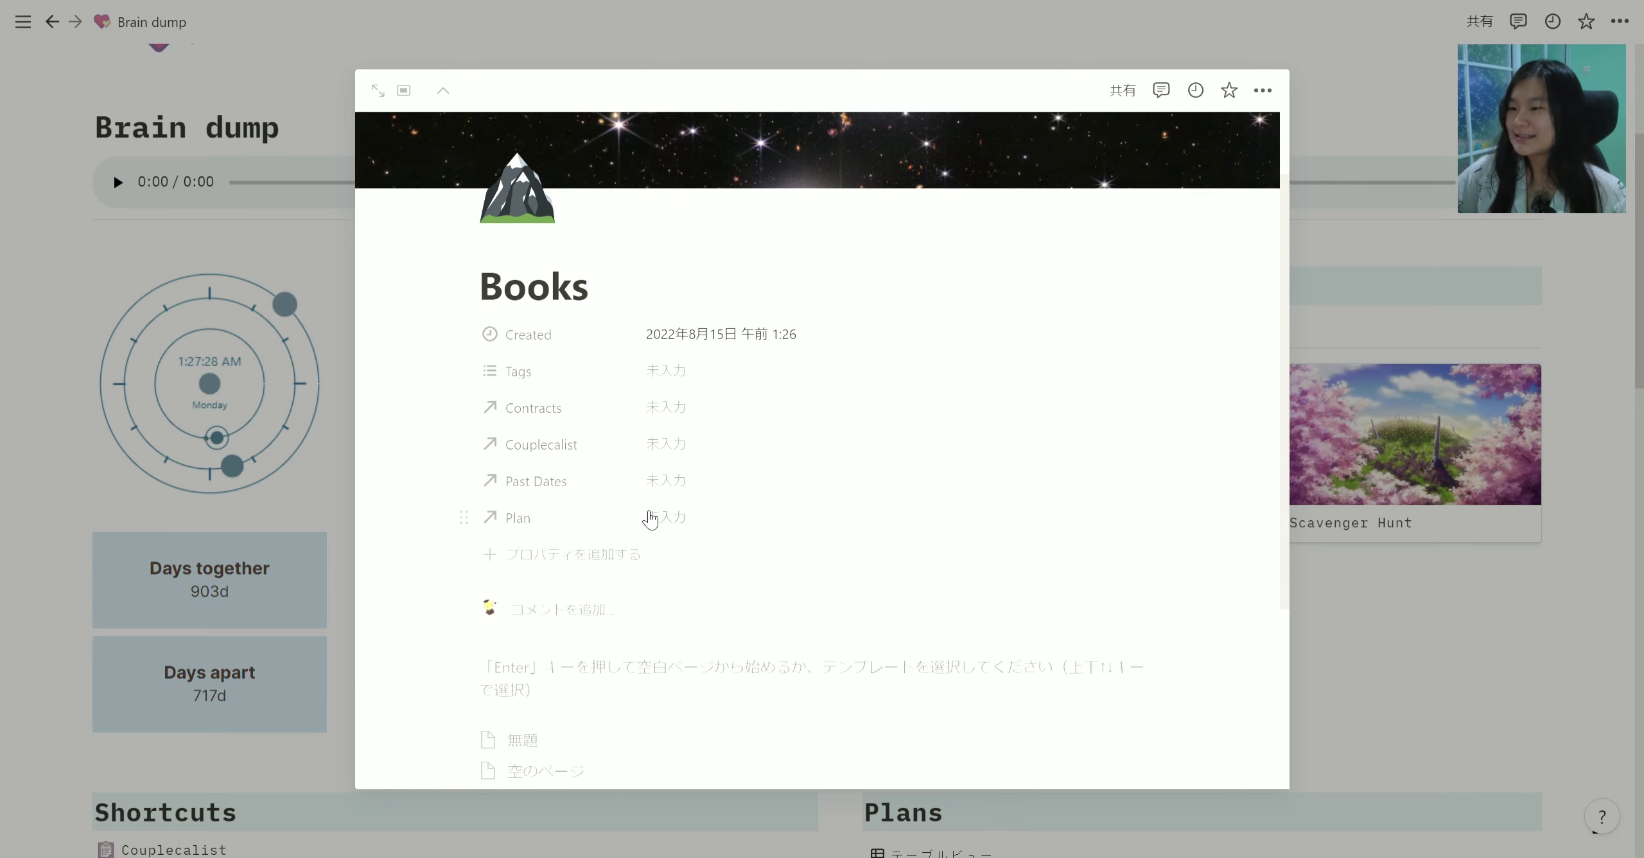
pyautogui.scroll(-2, 650, 519)
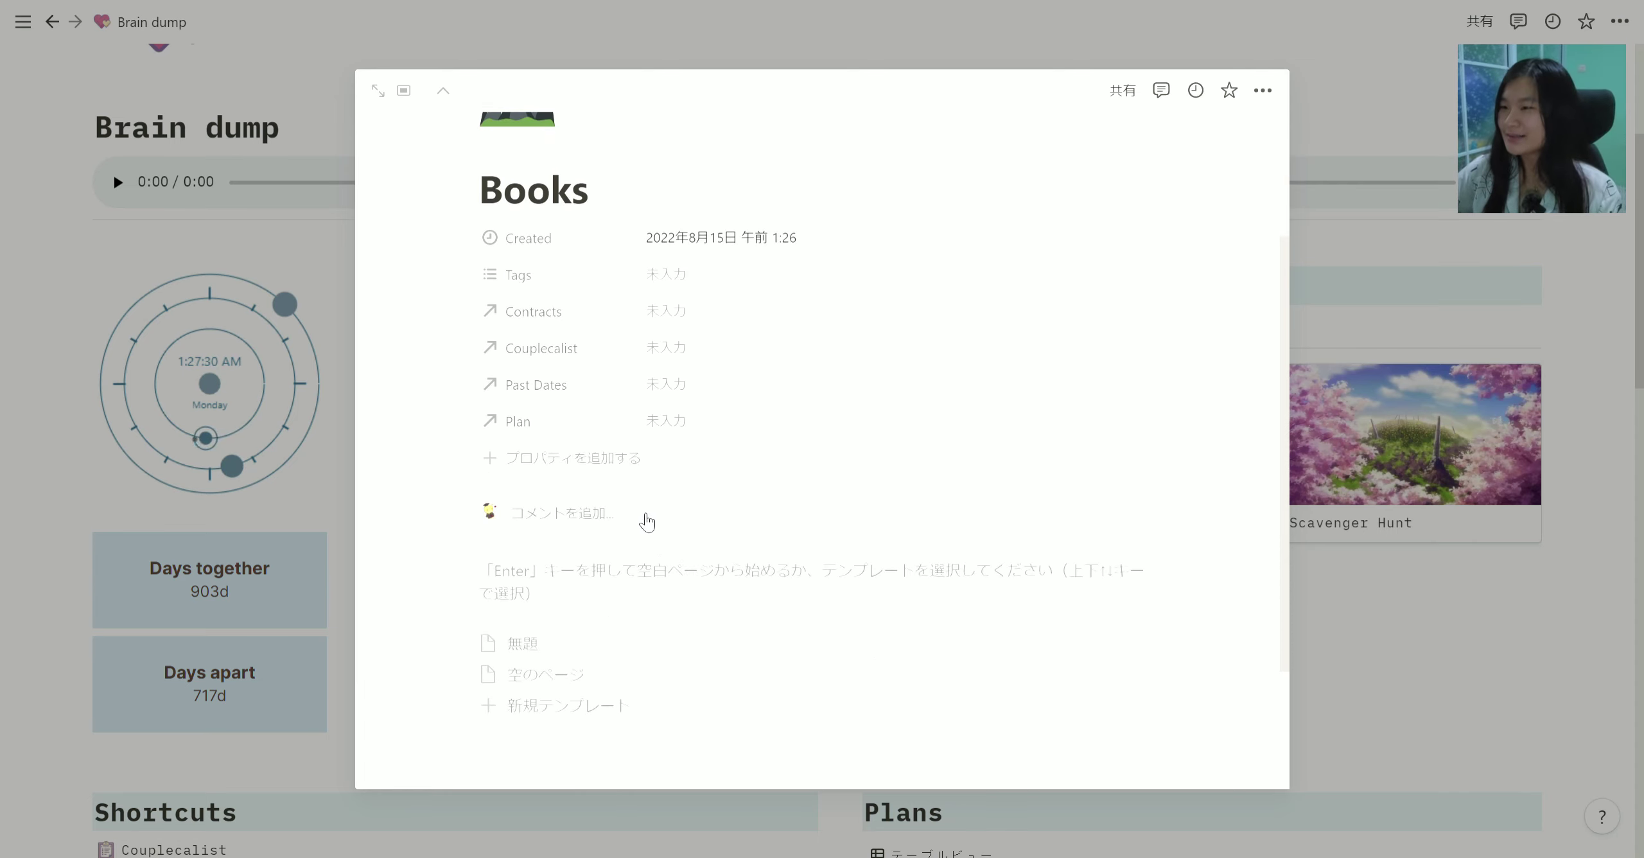
pyautogui.scroll(4, 763, 428)
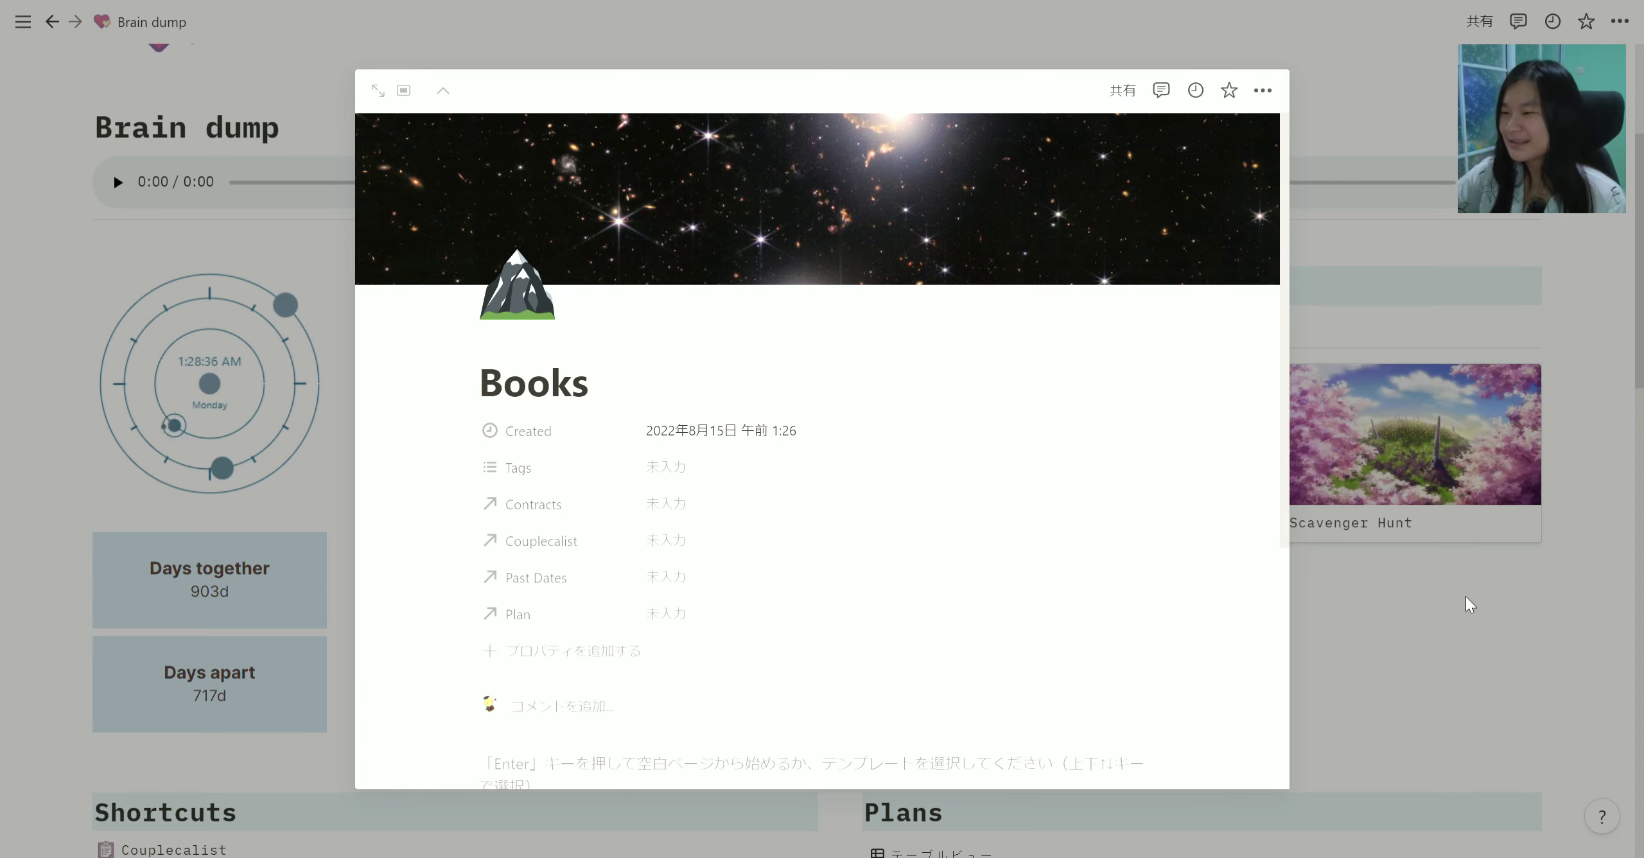
# Step: Close the Books preview and return to the dashboard's Categories gallery
pyautogui.click(1407, 615)
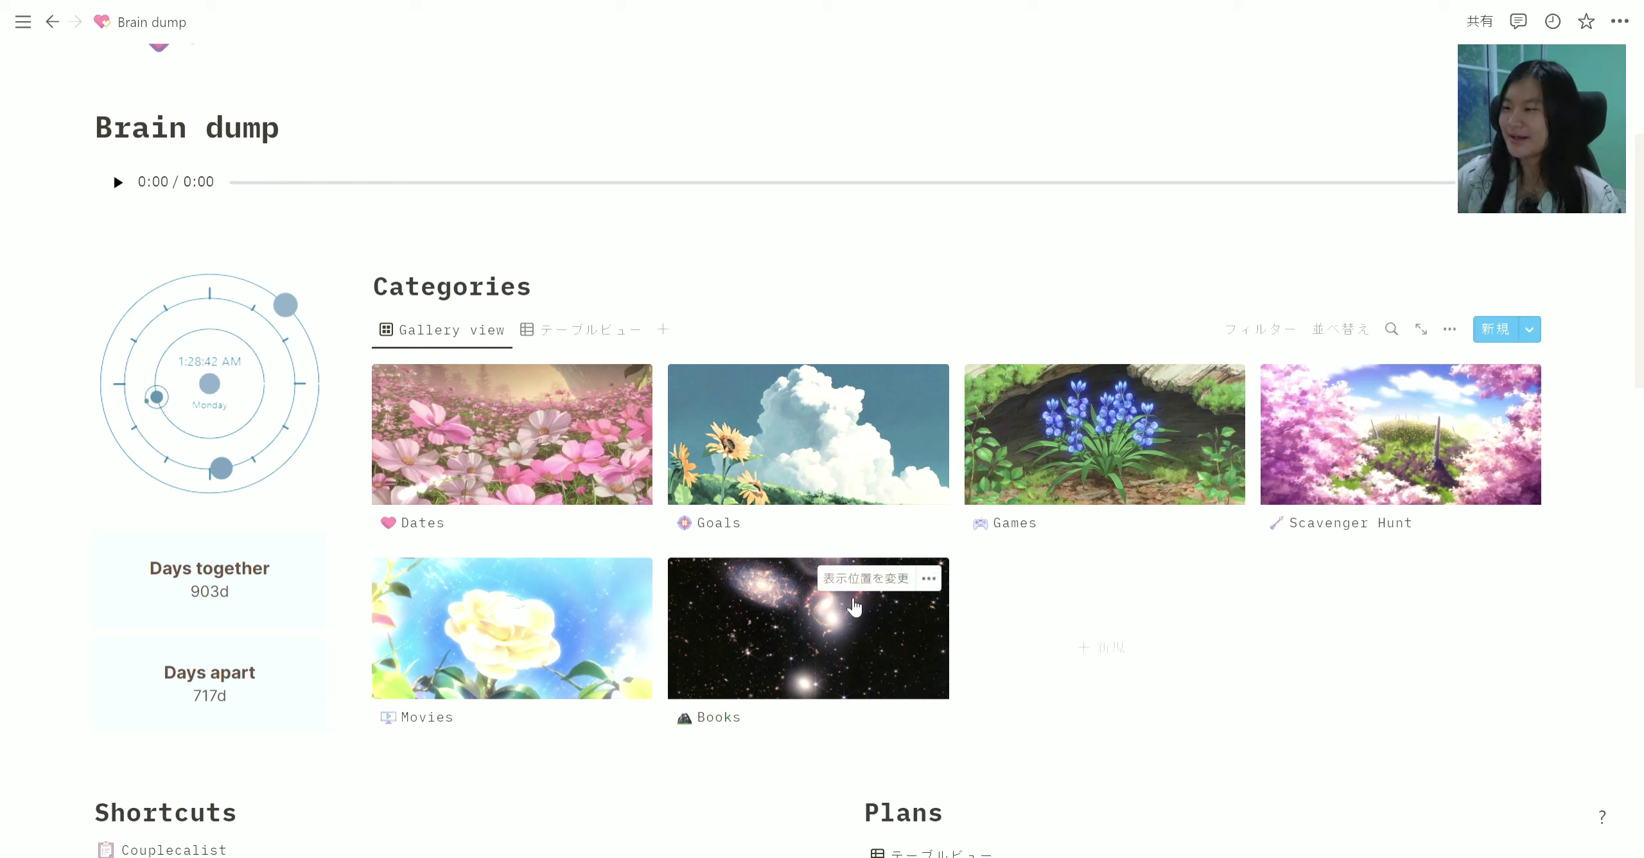
# Step: Delete the Books card through its ••• menu, restoring the original five categories
pyautogui.click(928, 578)
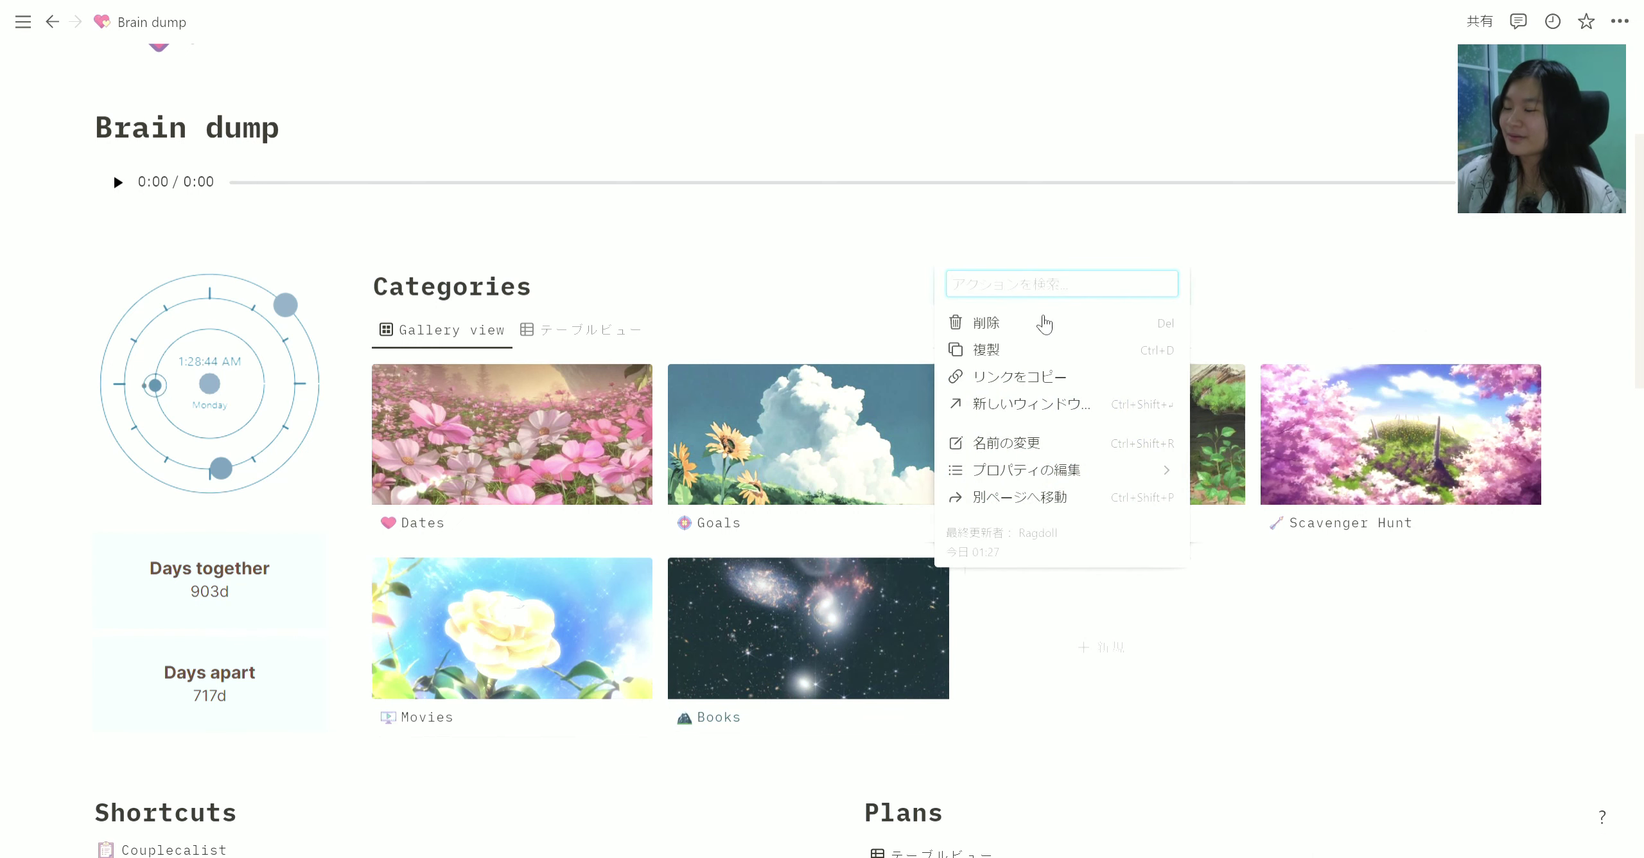
pyautogui.click(1041, 323)
pyautogui.scroll(-4, 1227, 724)
pyautogui.scroll(2, 1614, 448)
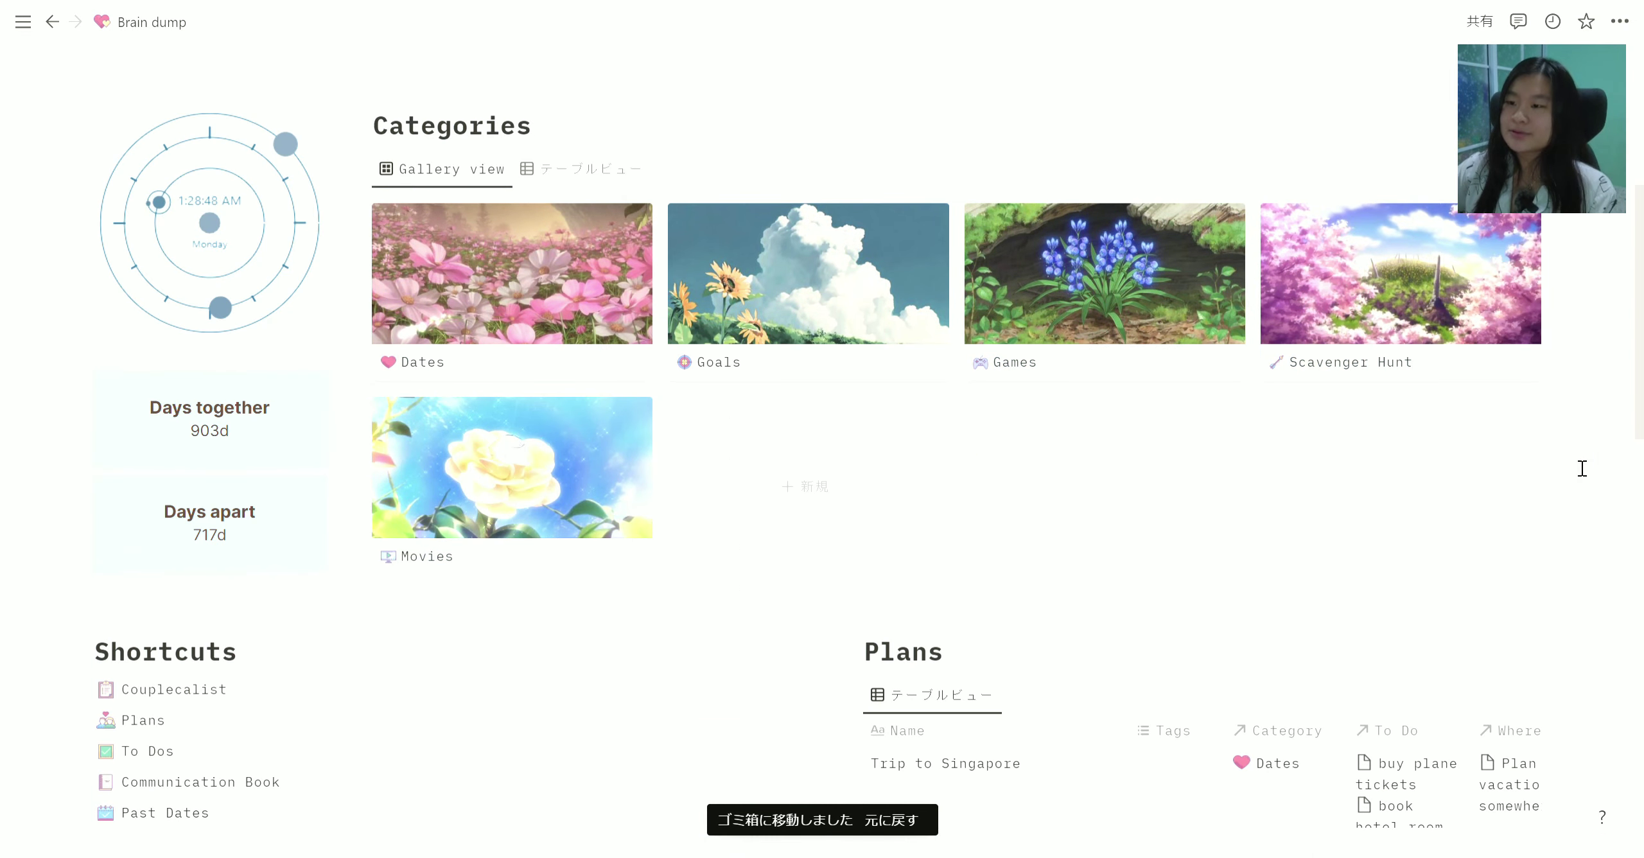
pyautogui.scroll(-3, 903, 624)
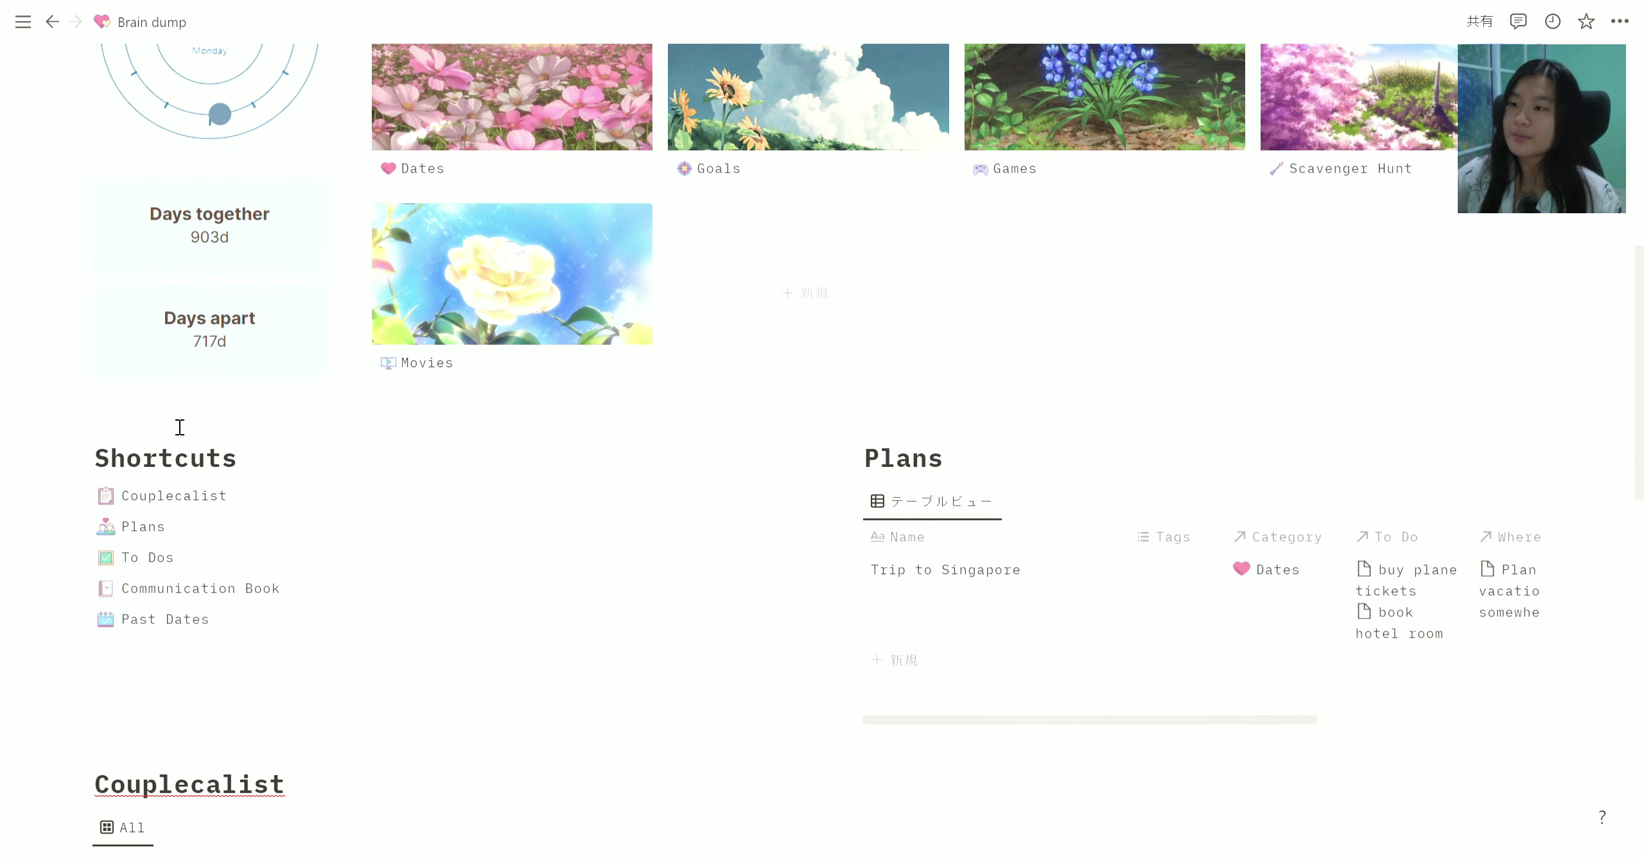
pyautogui.moveTo(5, 424)
pyautogui.moveTo(113, 452)
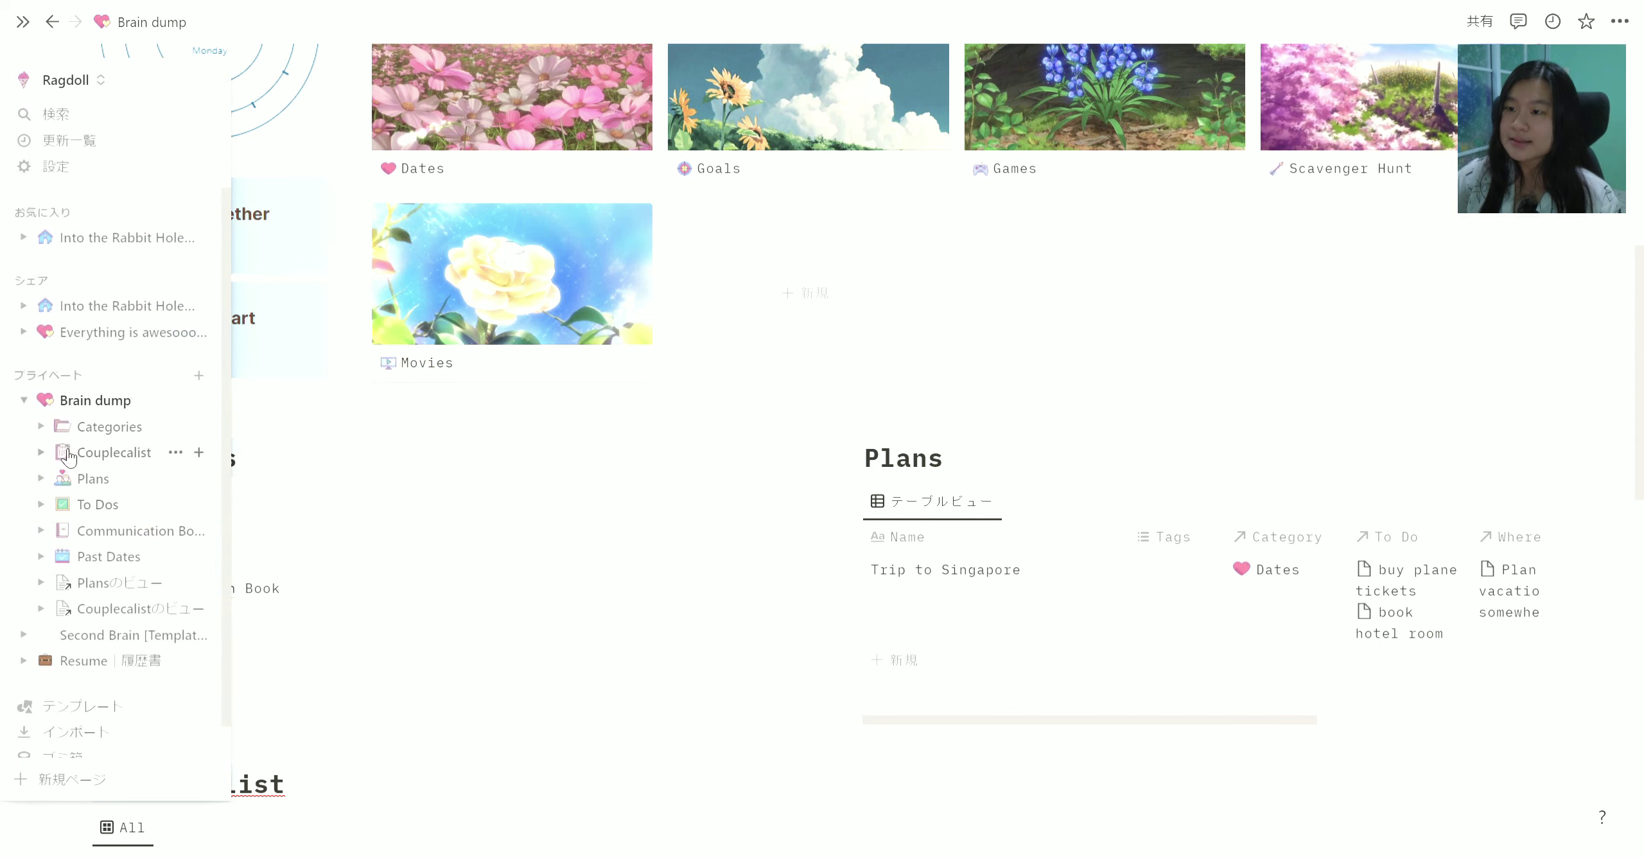
pyautogui.scroll(-1, 69, 457)
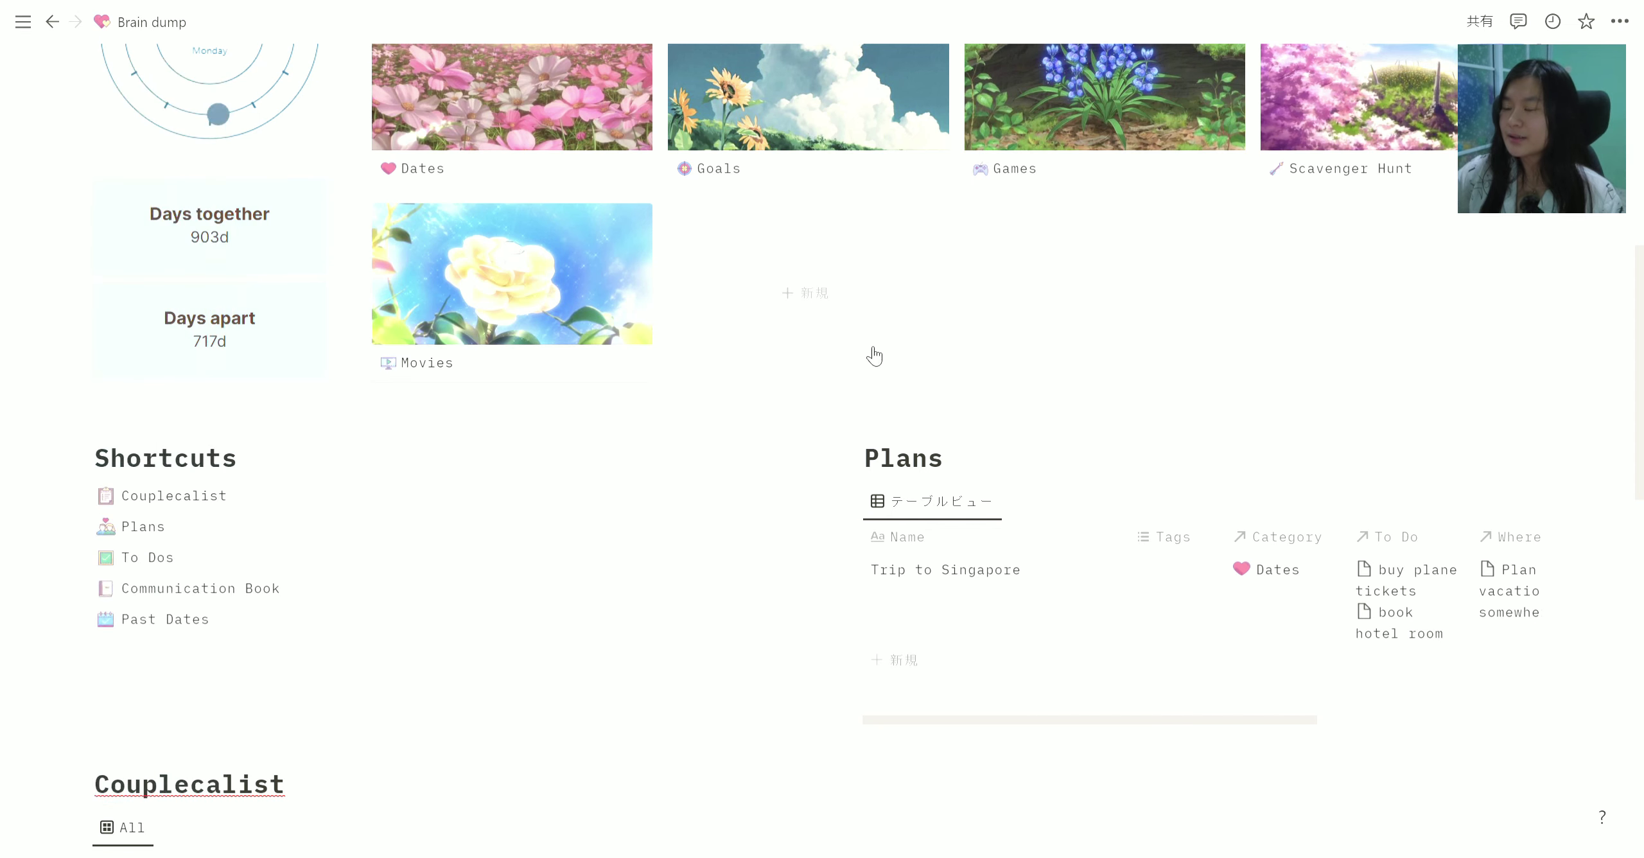
# Step: Inspect Trip to Singapore's linked categories and To Do links without changing them
pyautogui.scroll(-3, 509, 615)
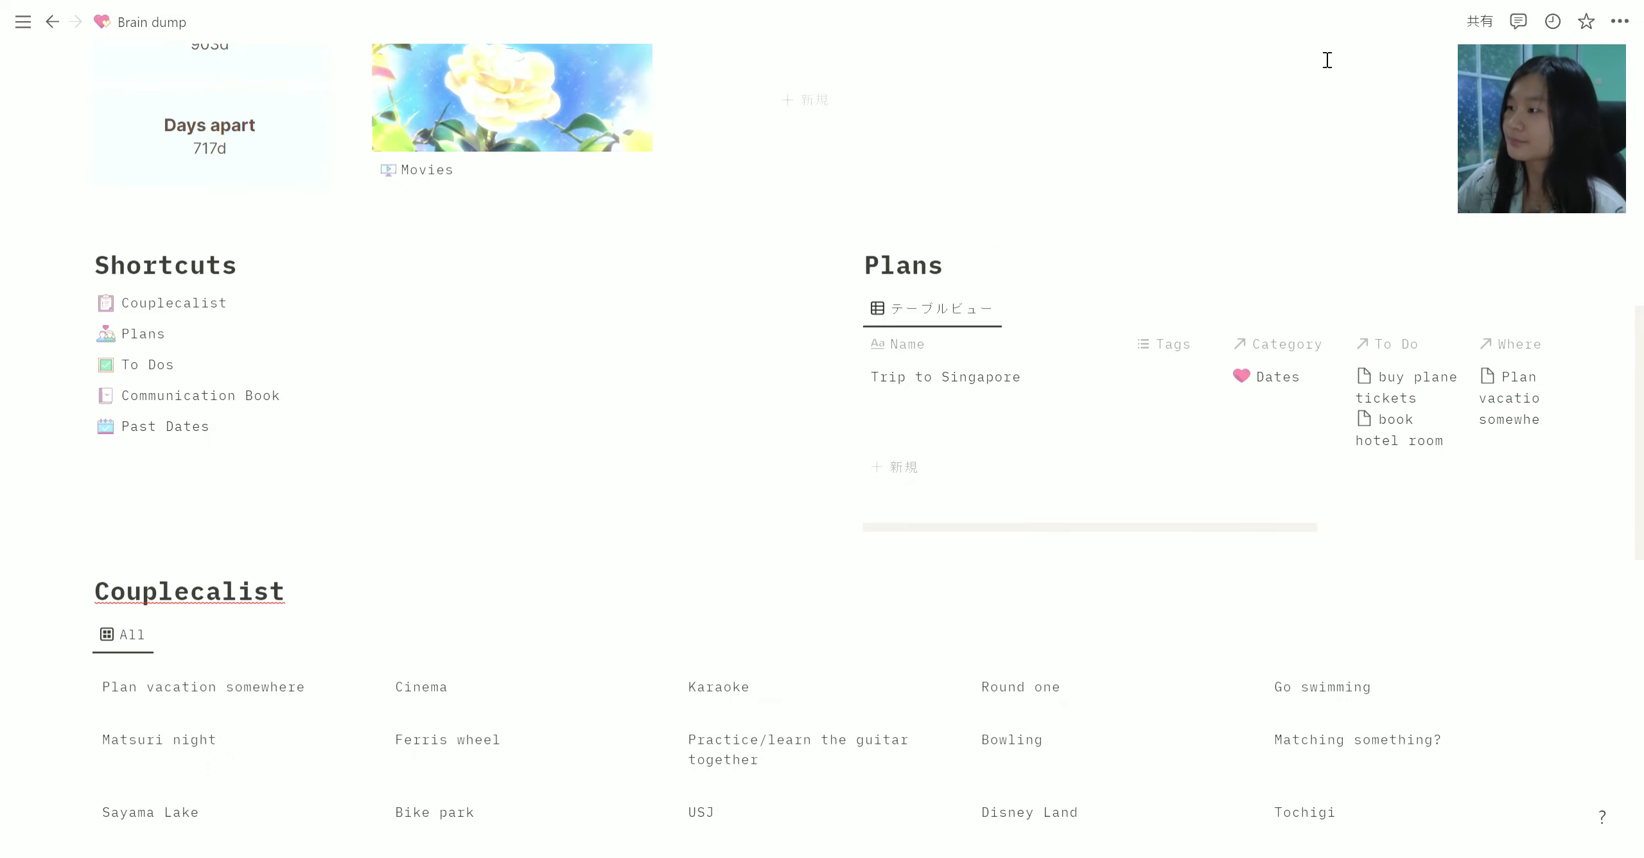
pyautogui.scroll(-3, 1232, 187)
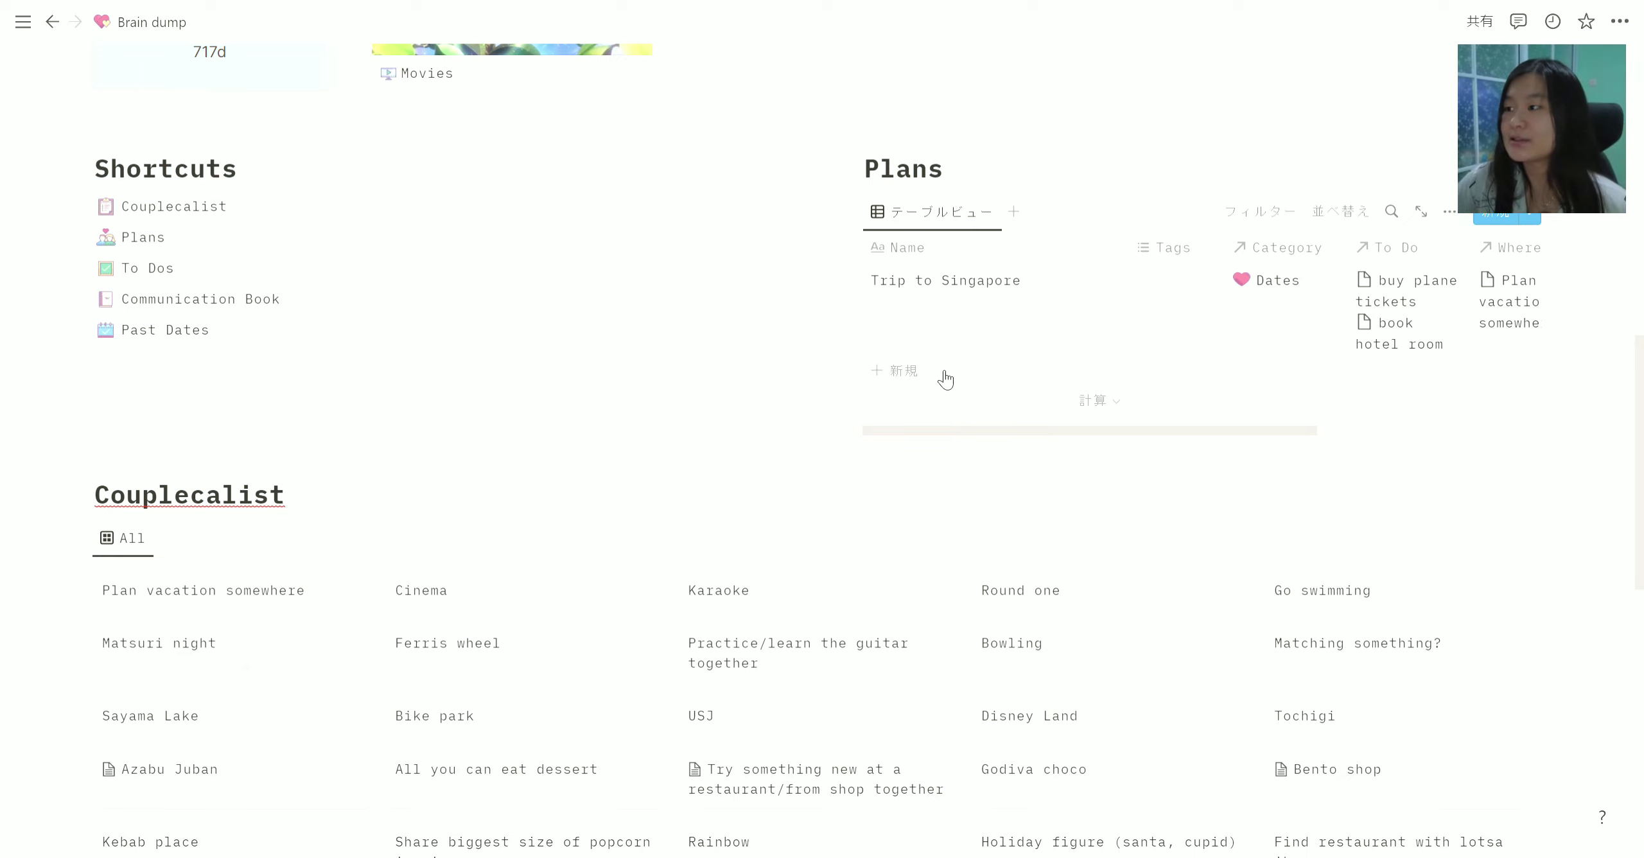
pyautogui.moveTo(1091, 376)
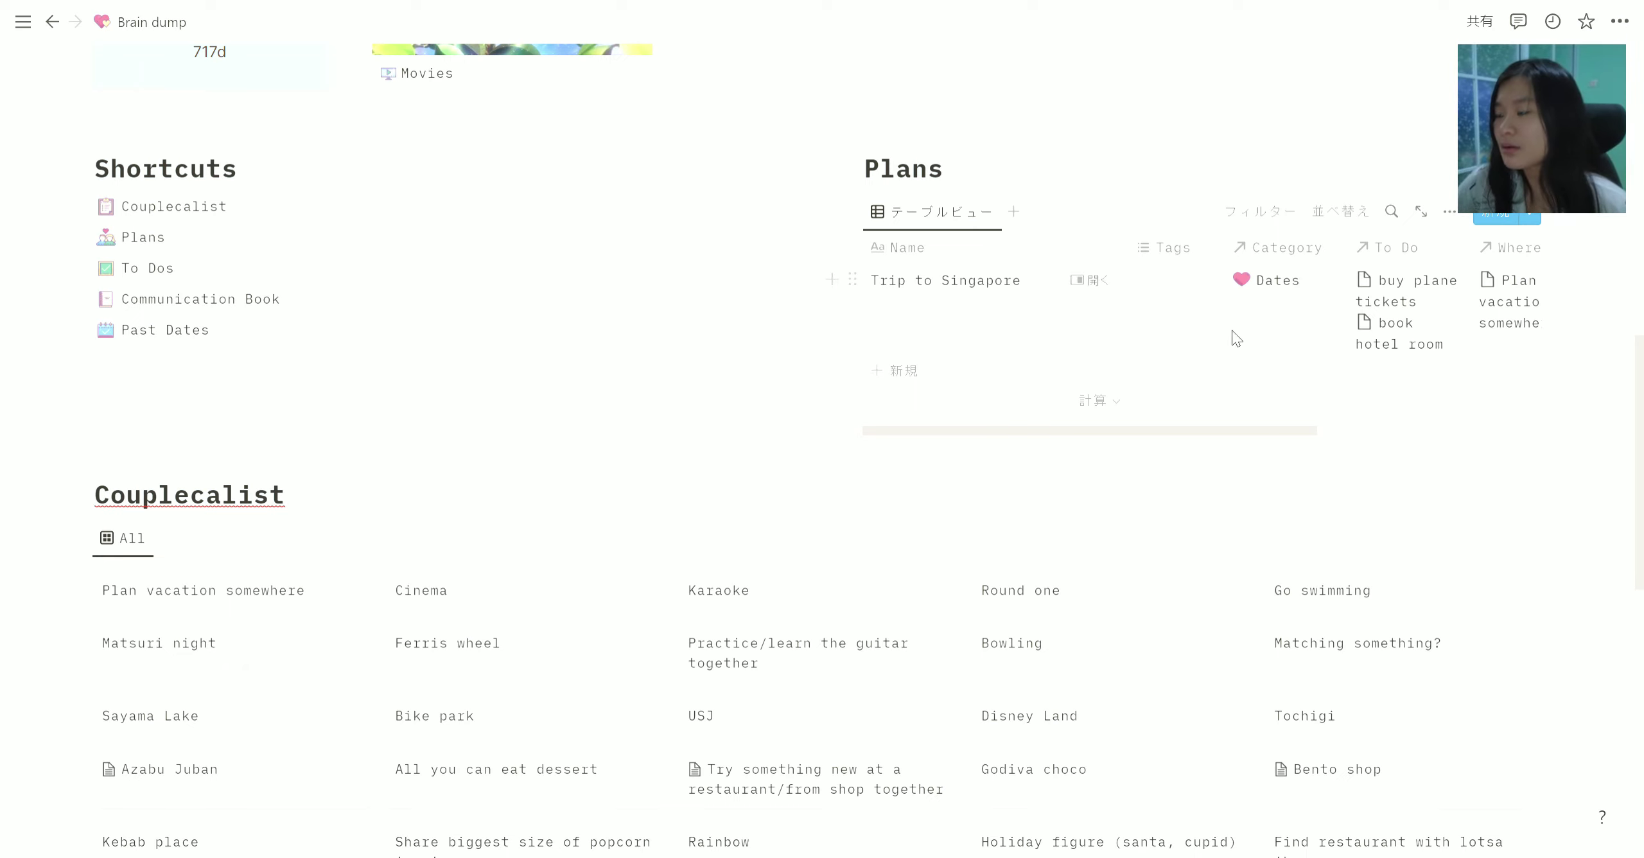
pyautogui.click(1280, 326)
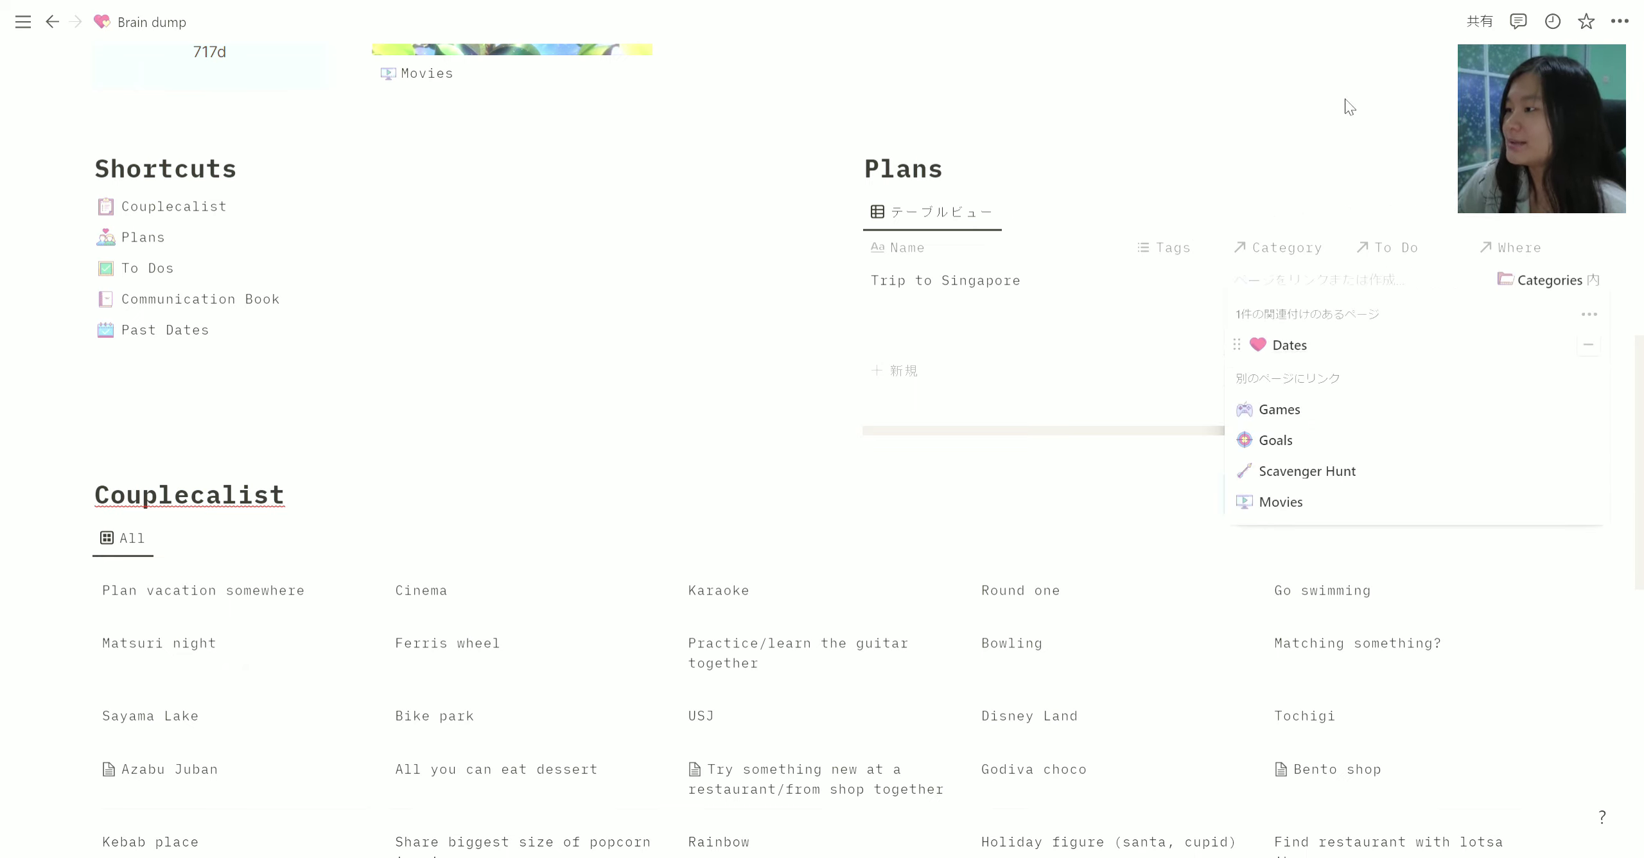
pyautogui.click(1320, 68)
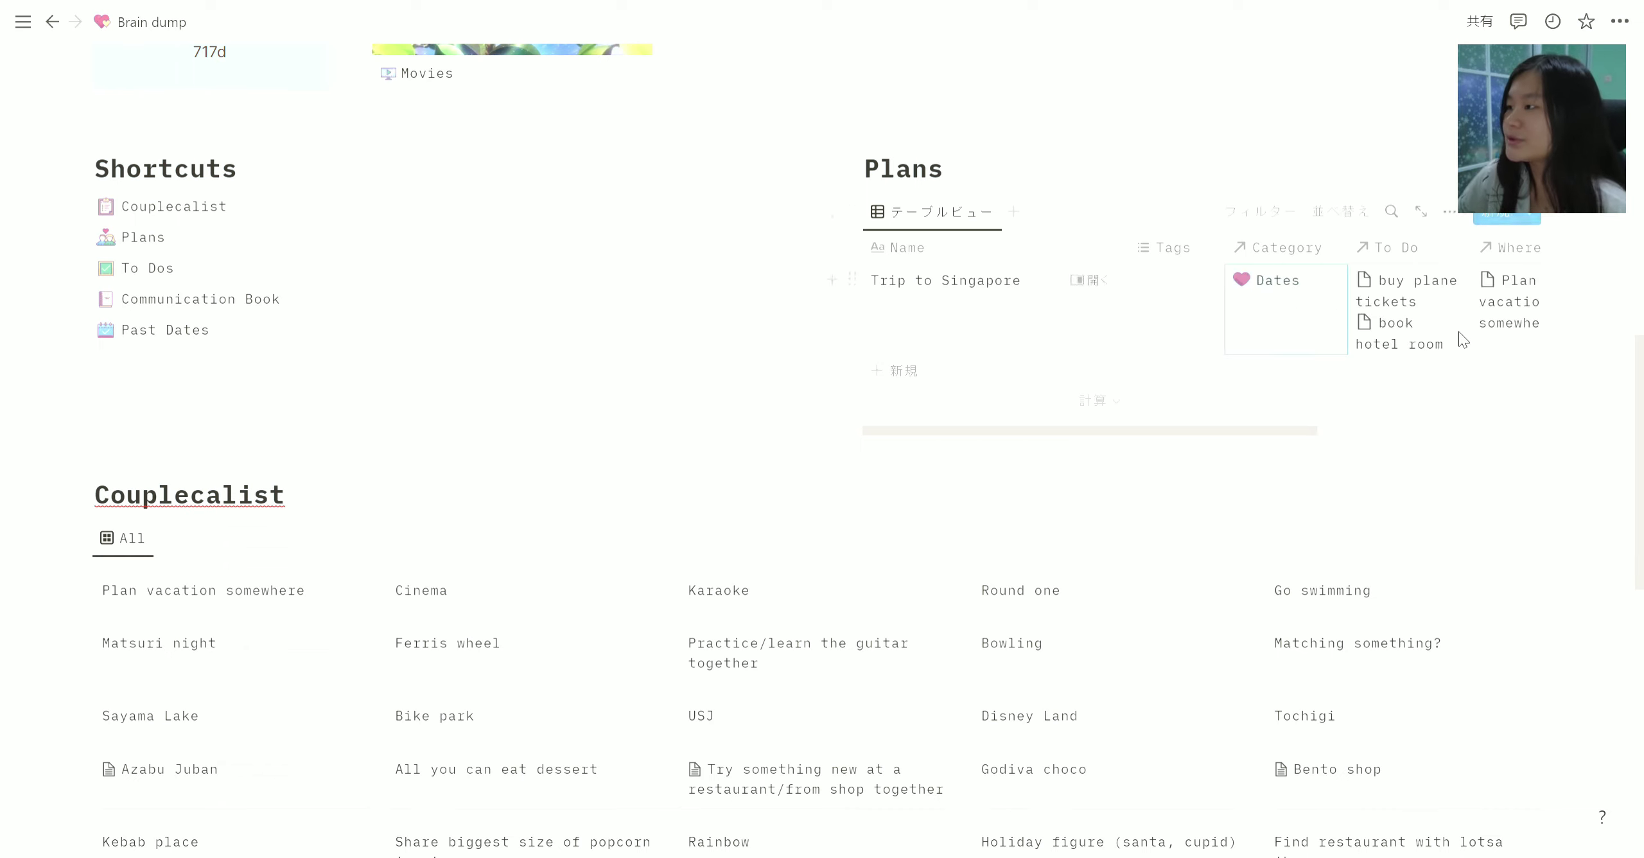
pyautogui.click(1406, 297)
pyautogui.press('Escape')
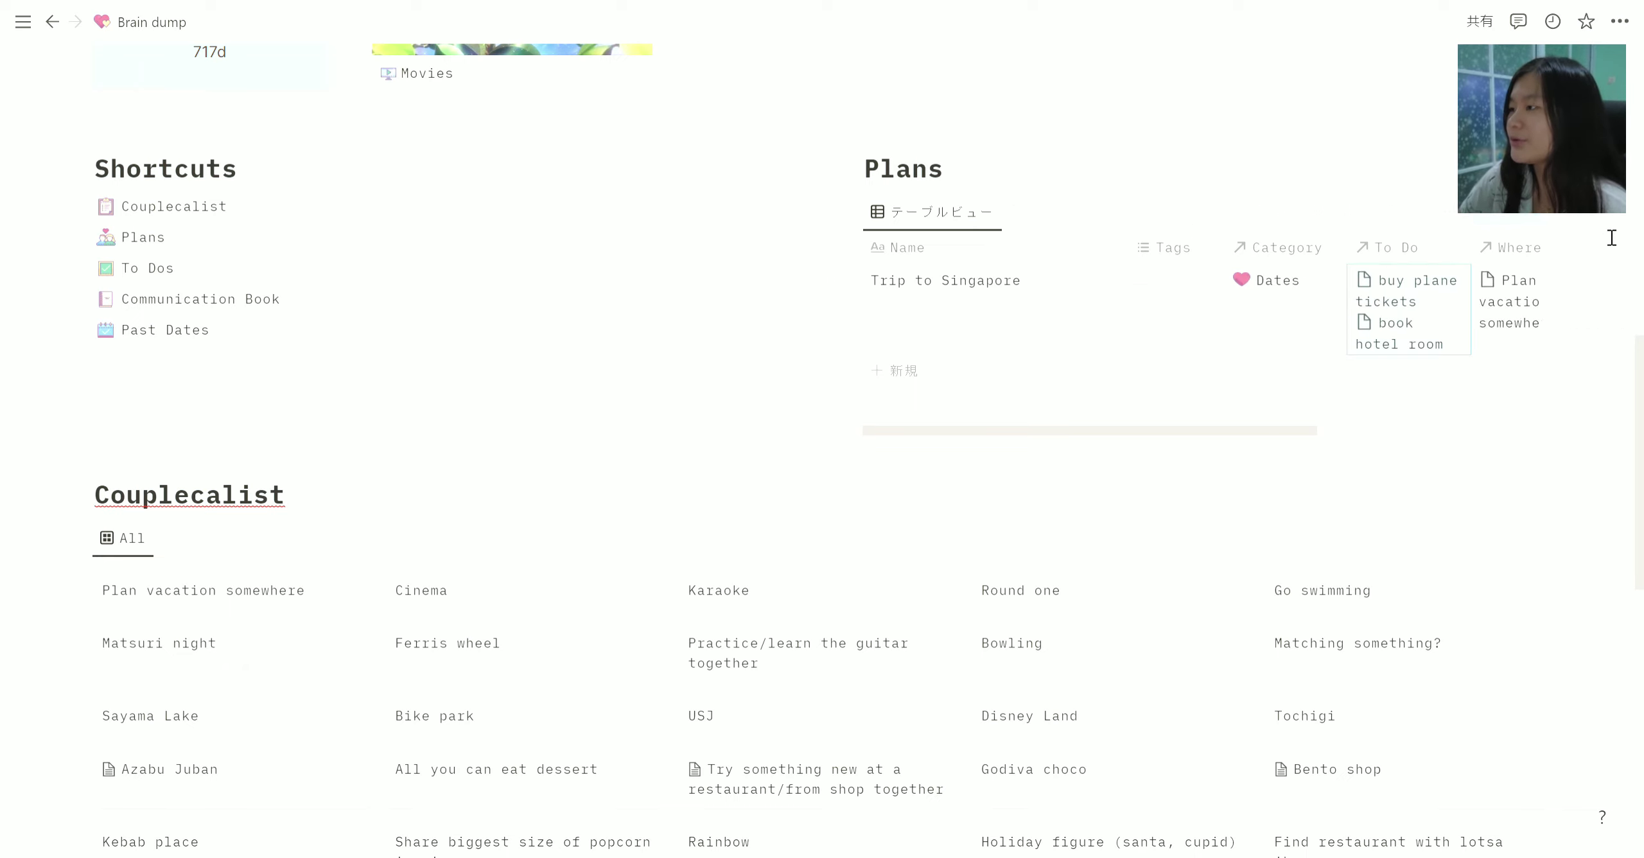
# Step: Create and link a new 'tour guide' to-do to Trip to Singapore
pyautogui.click(1420, 341)
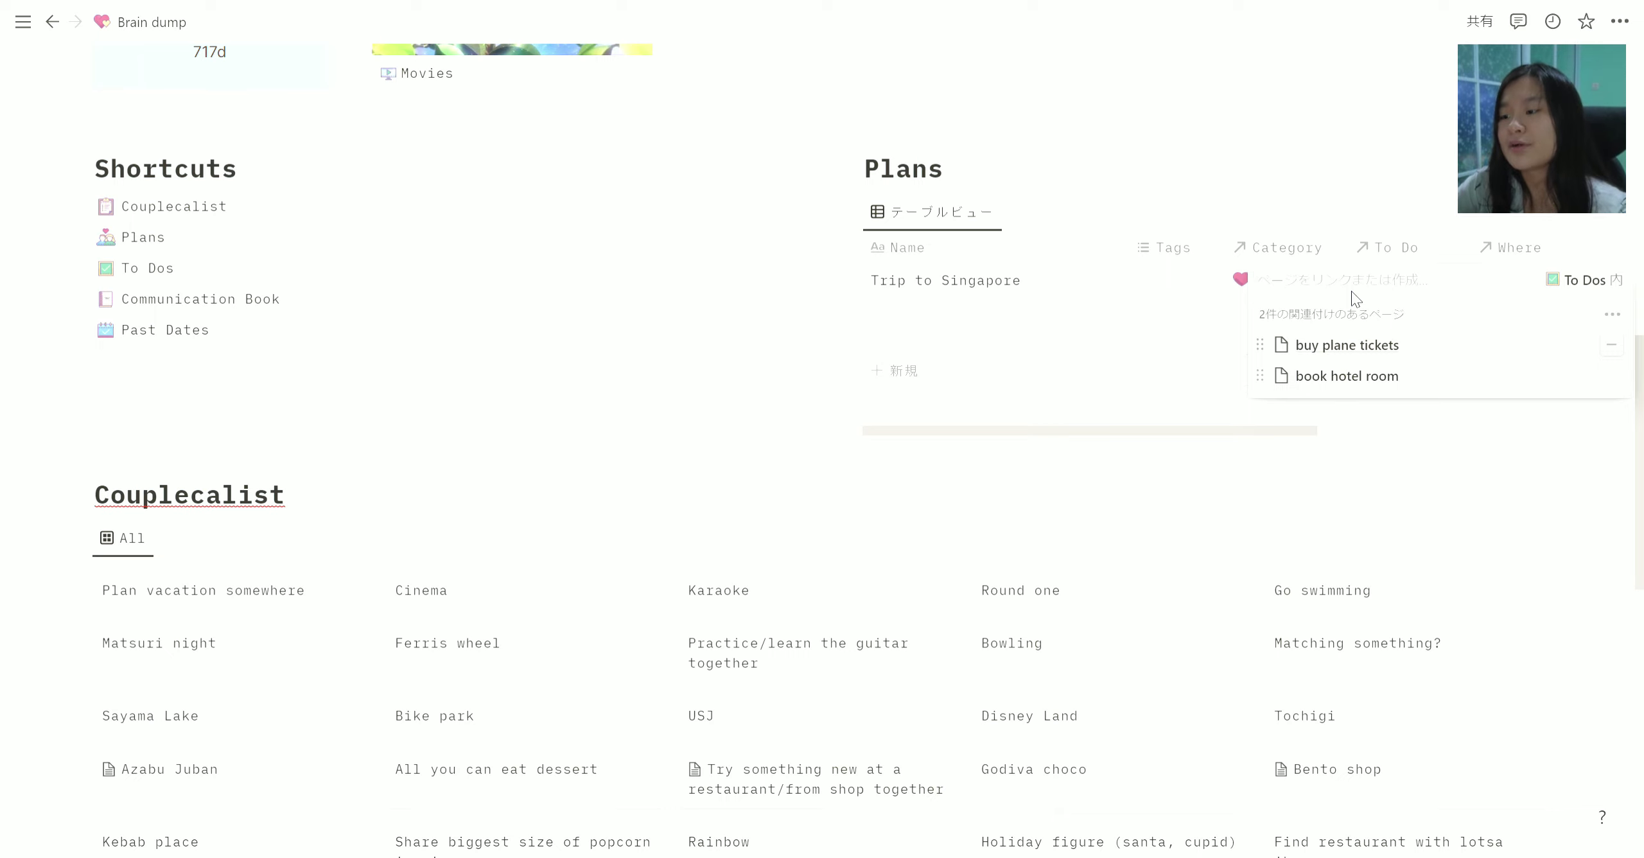
pyautogui.write('tour gu')
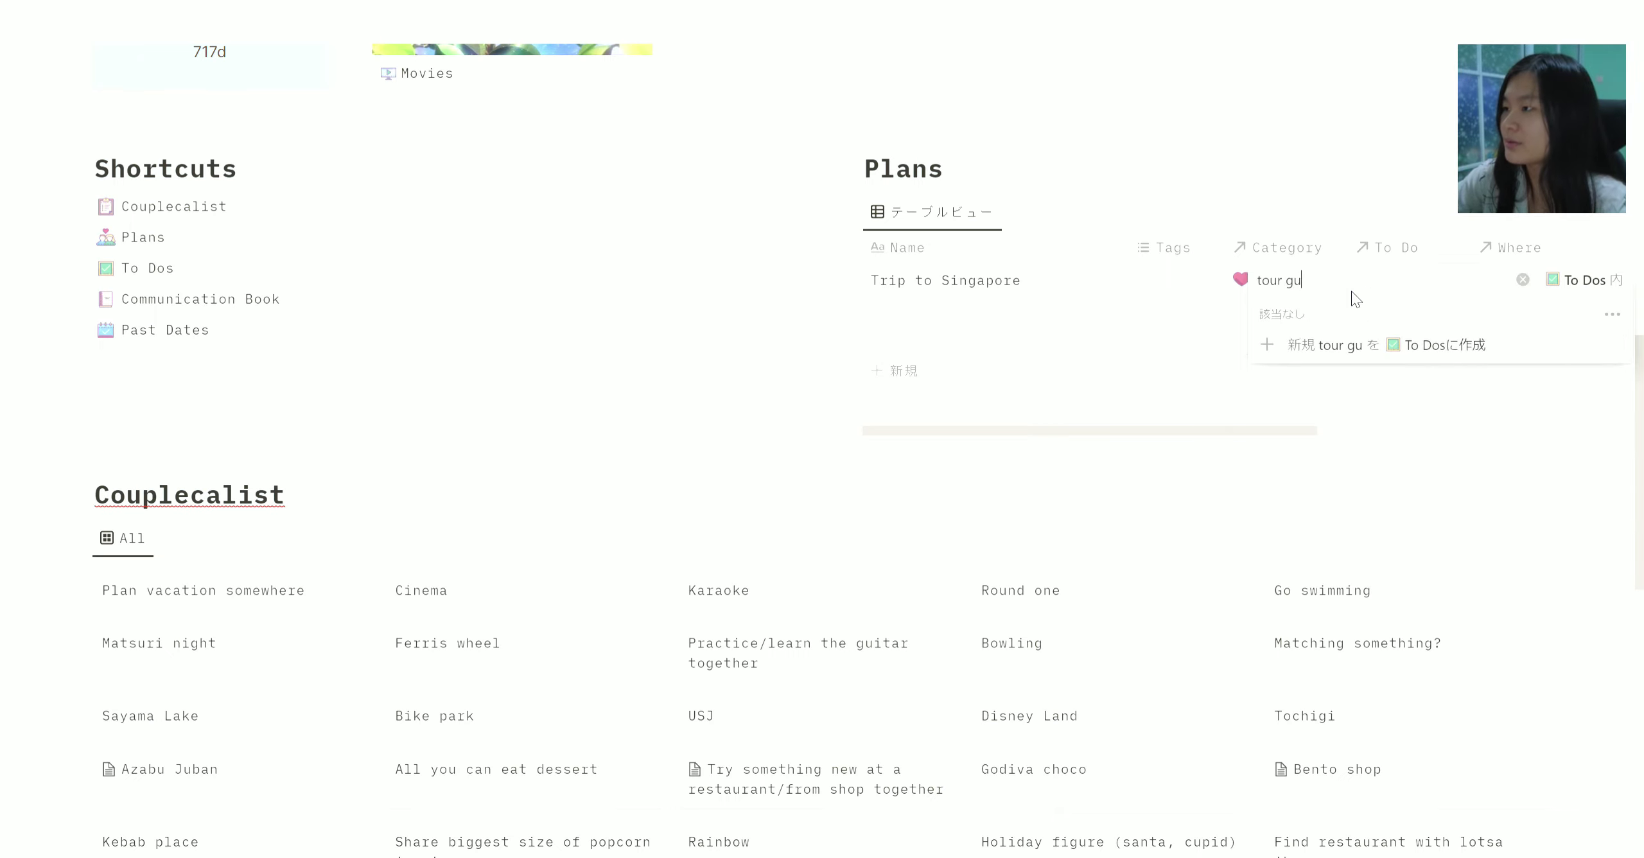
pyautogui.write('ide')
pyautogui.press('Return')
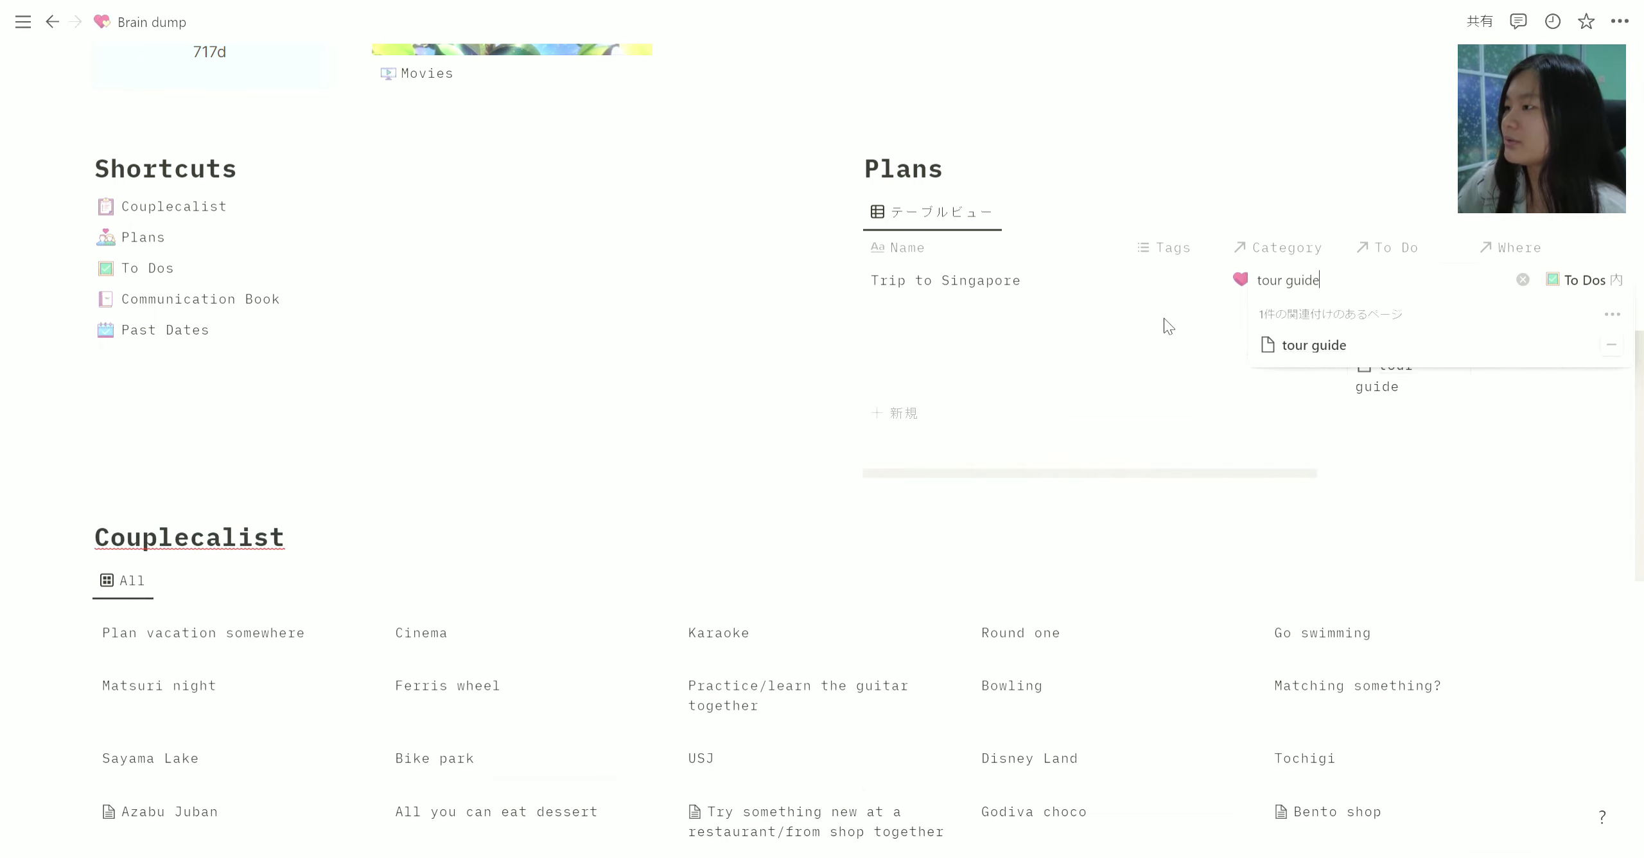
pyautogui.press('Escape')
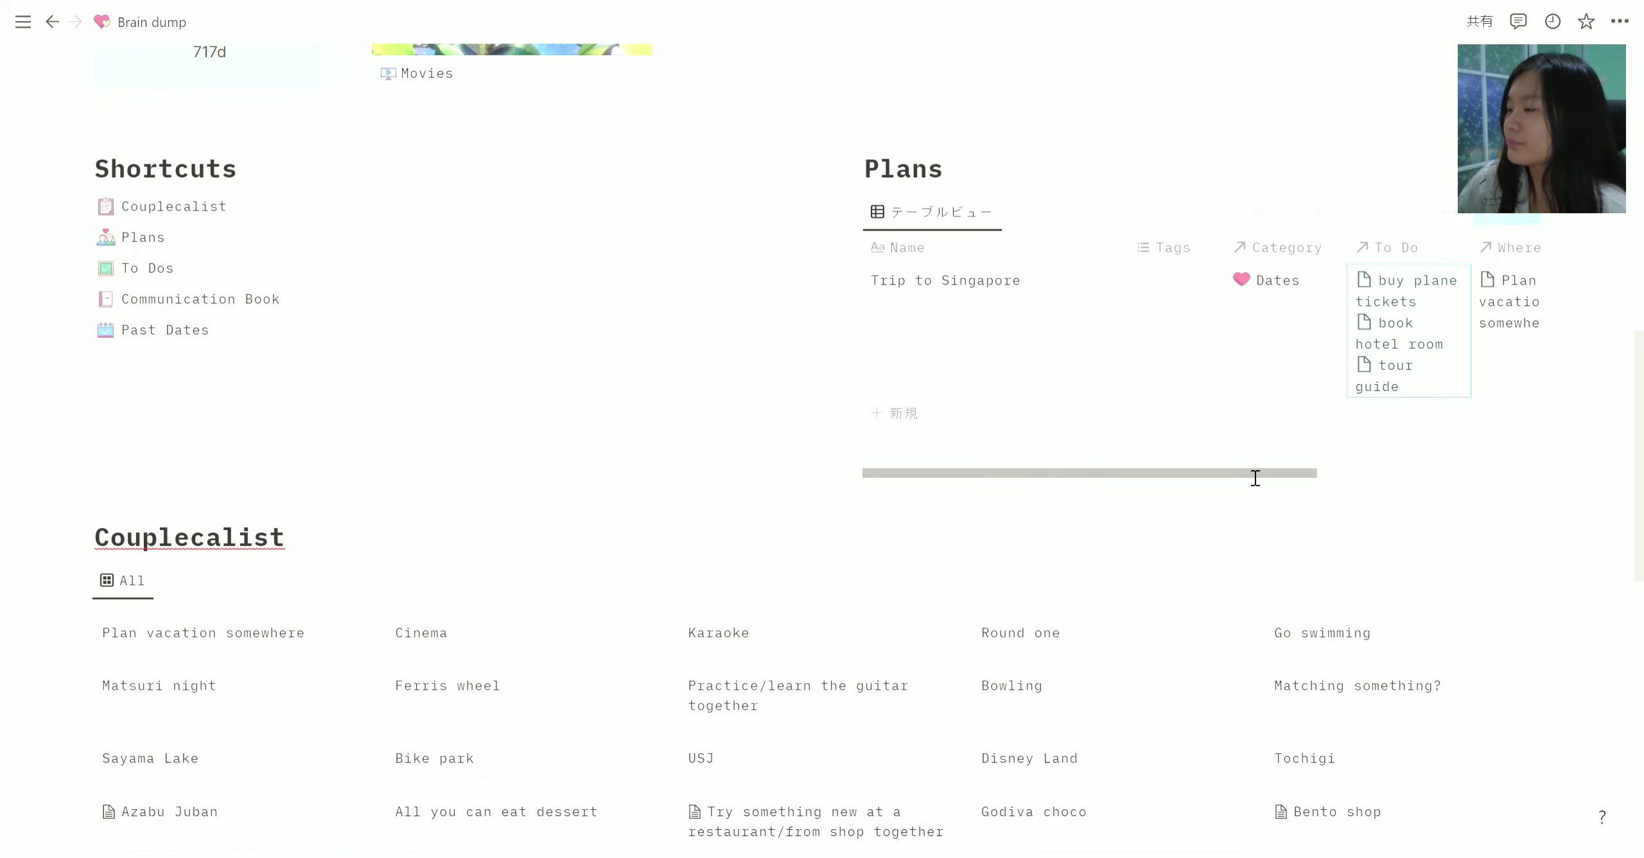
pyautogui.hscroll(5, 1355, 449)
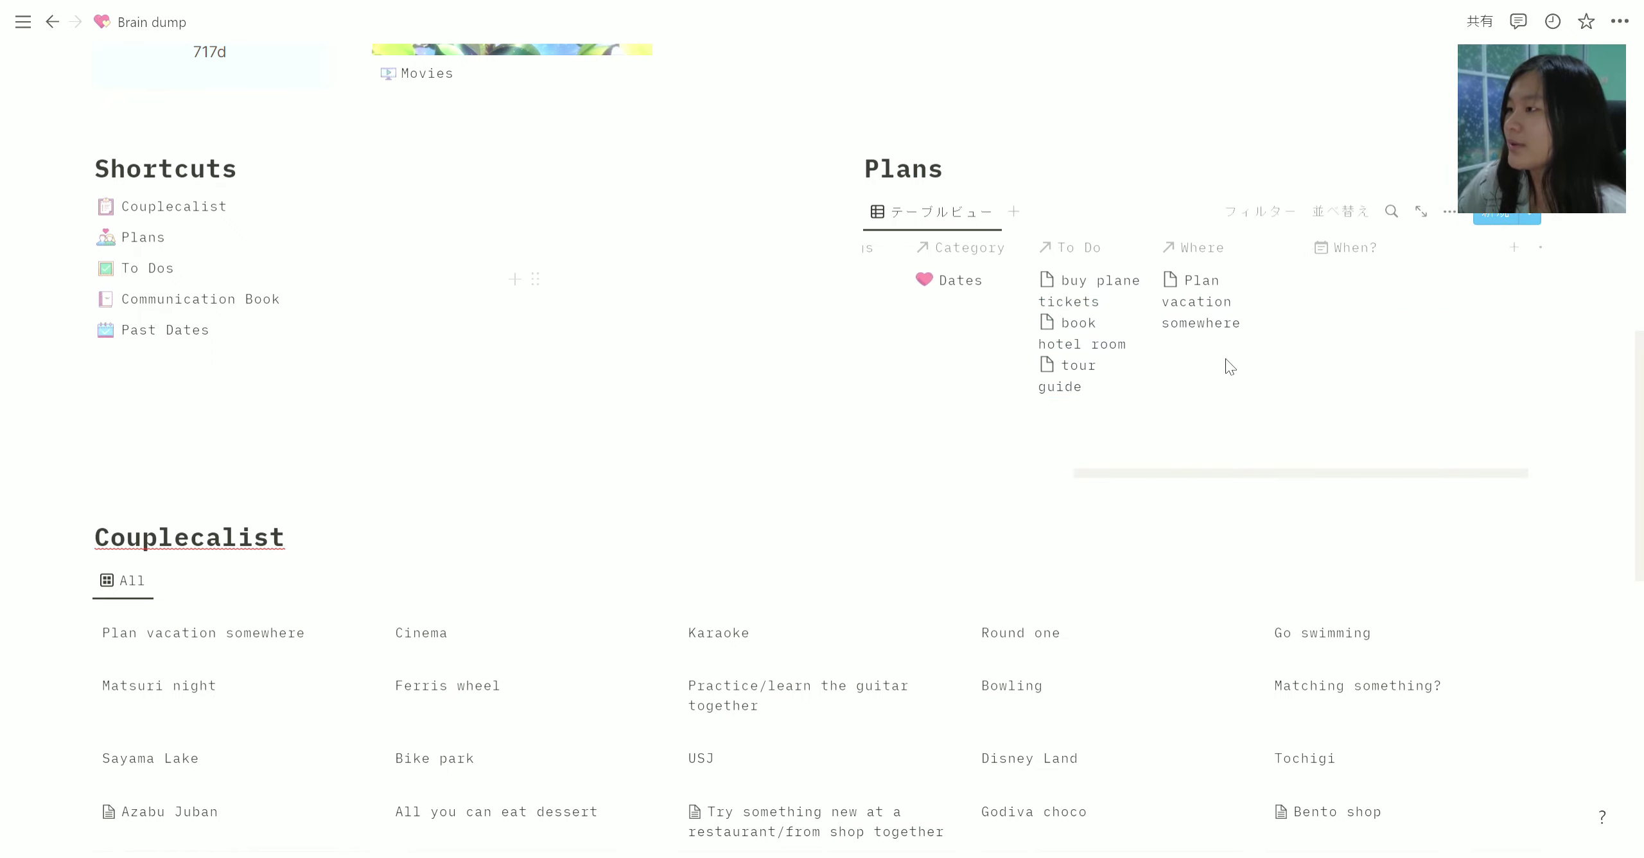
# Step: Review the plan's Where links and close them without changes
pyautogui.click(1249, 358)
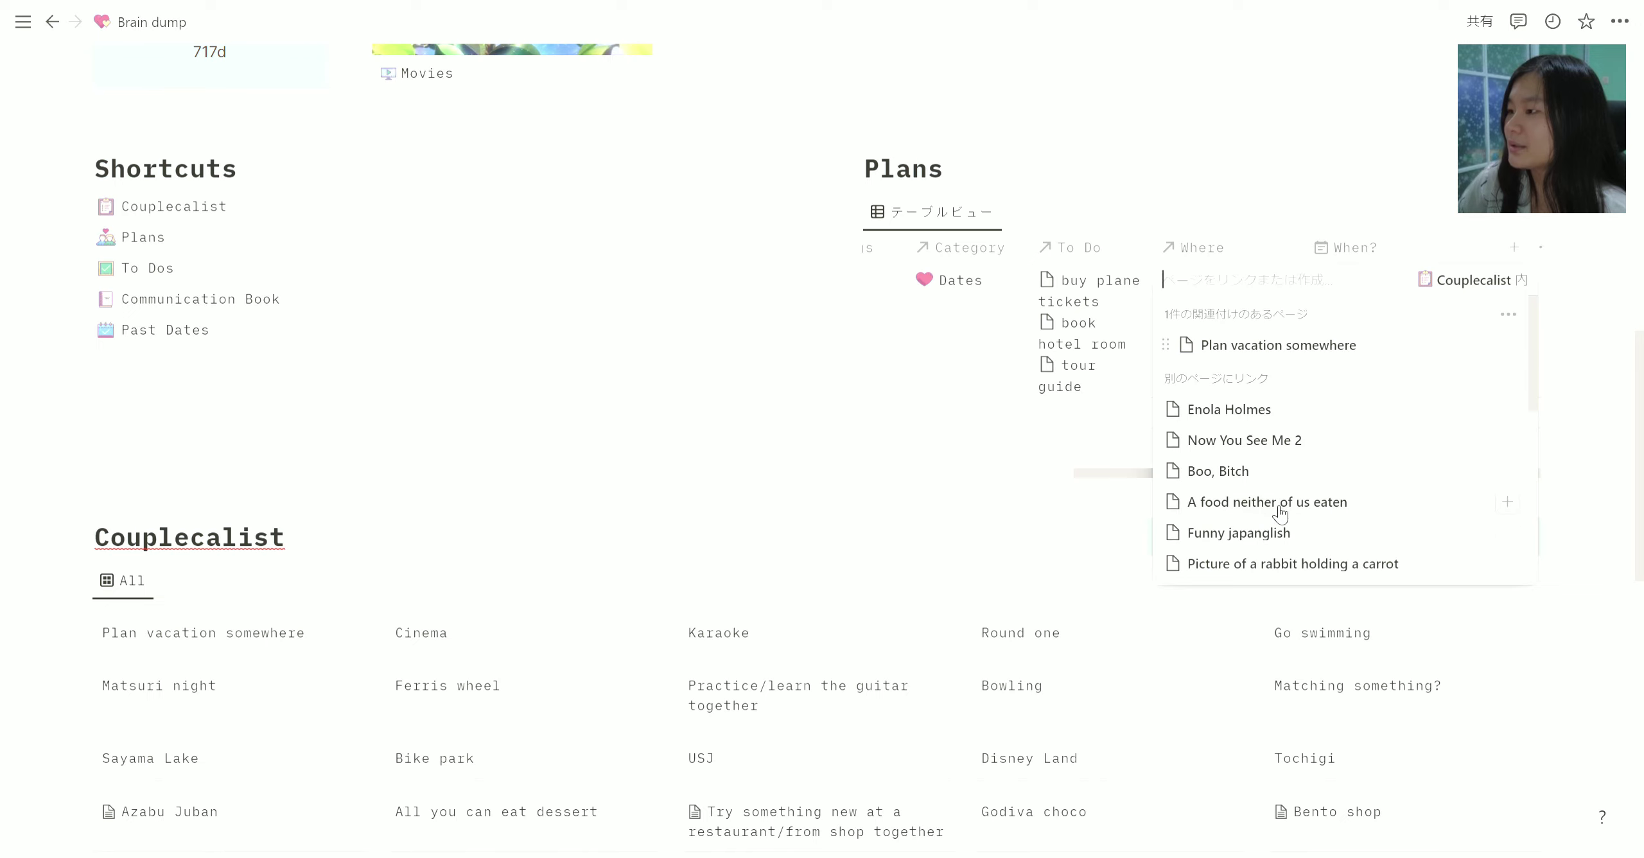
pyautogui.scroll(-5, 1280, 507)
pyautogui.scroll(-2, 1279, 472)
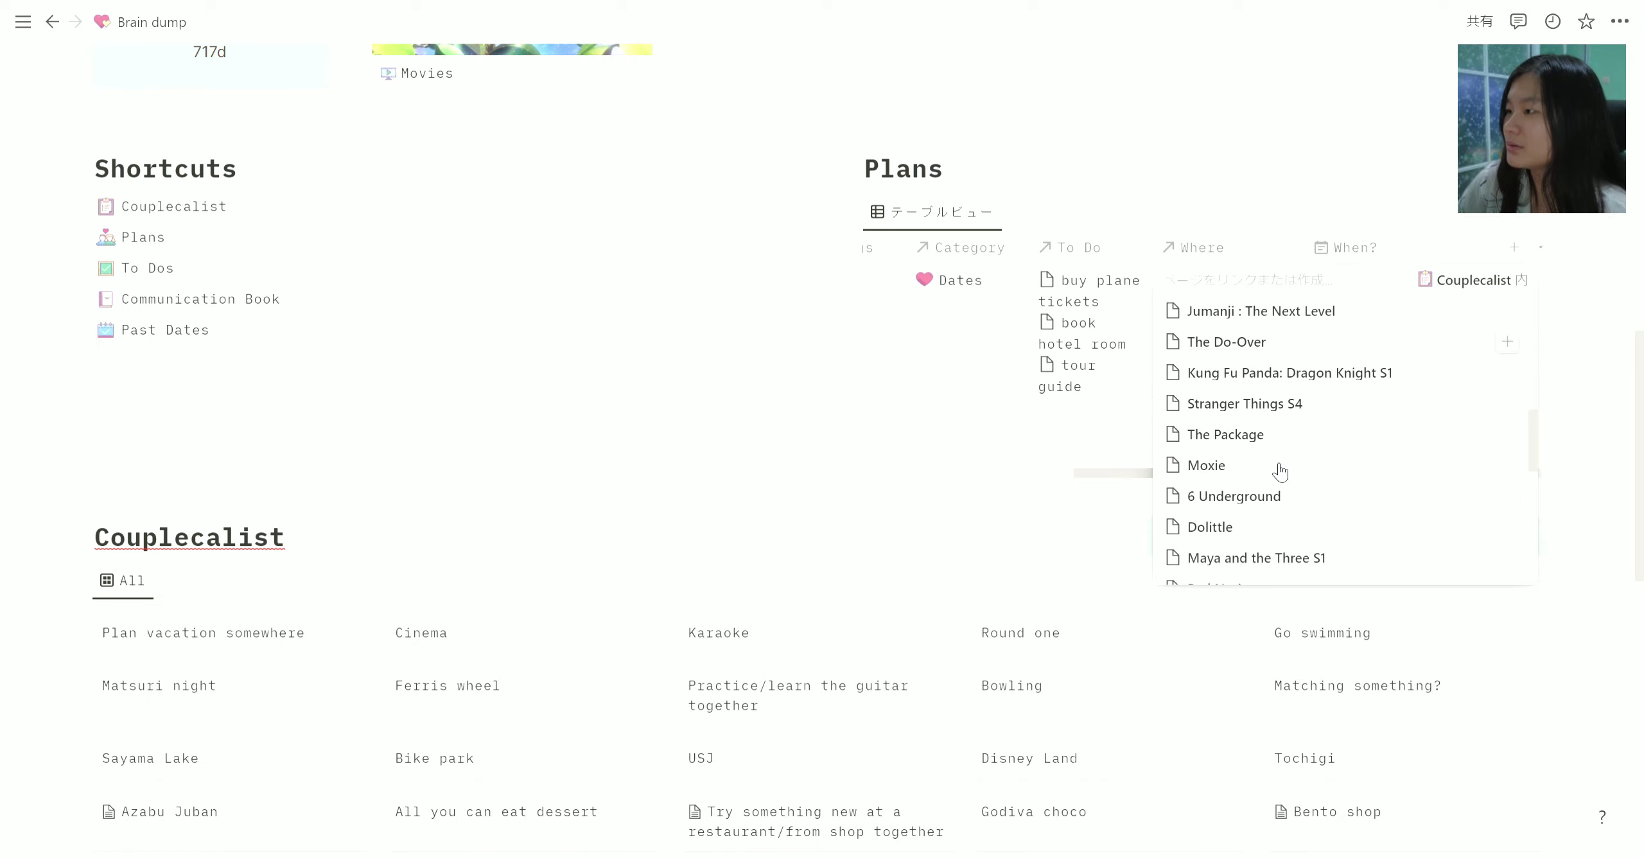
pyautogui.scroll(-5, 1279, 472)
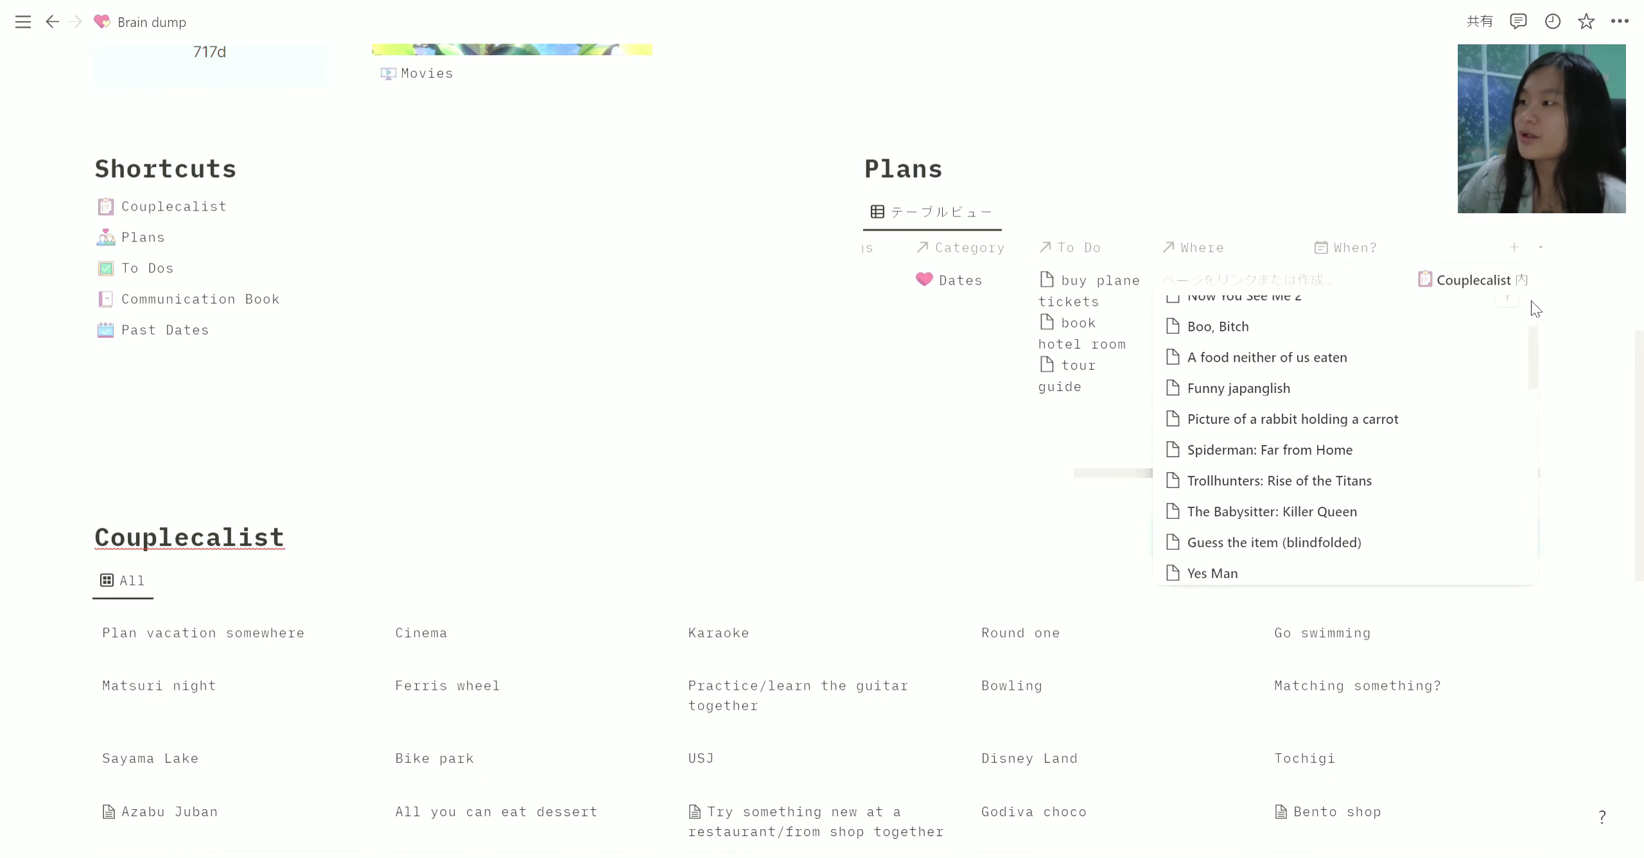
pyautogui.press('Escape')
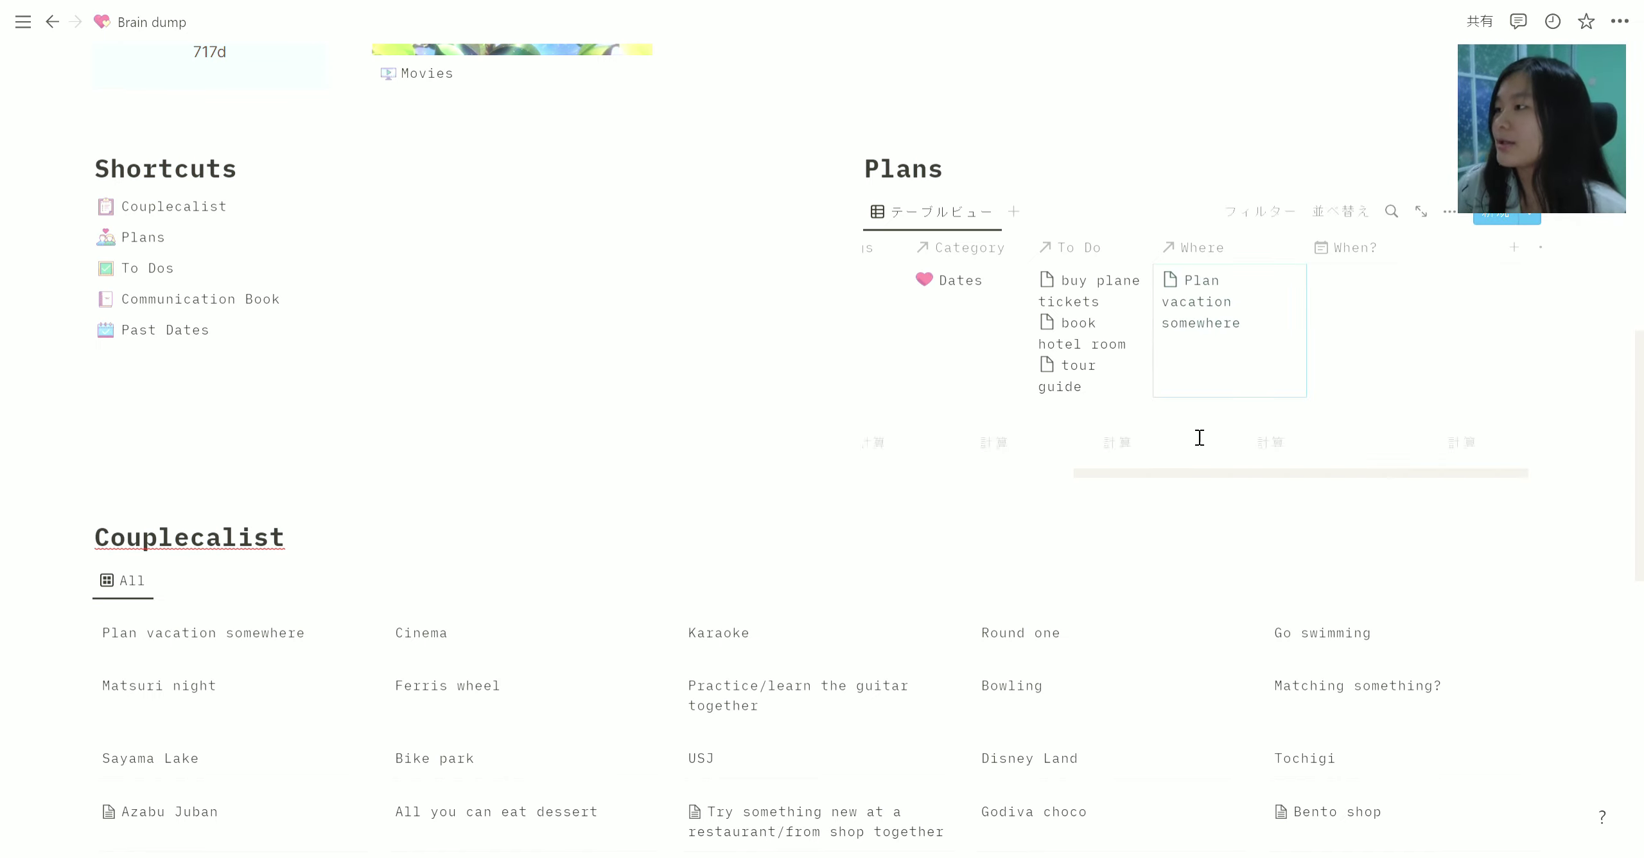
# Step: Set Trip to Singapore's When? date to 25 August 2022
pyautogui.click(1446, 366)
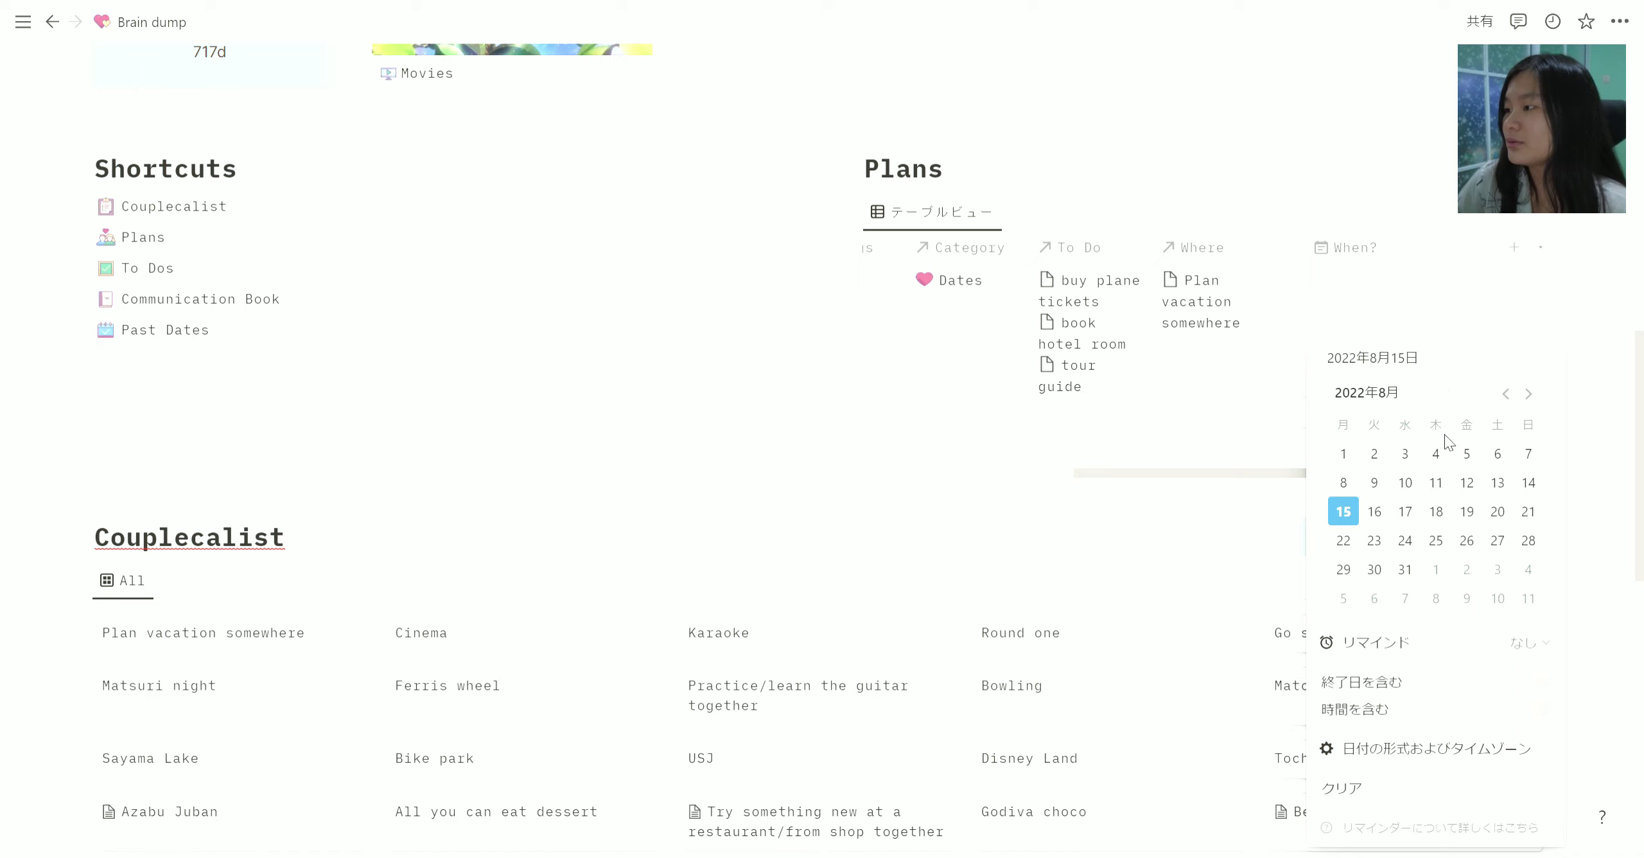
pyautogui.click(1438, 542)
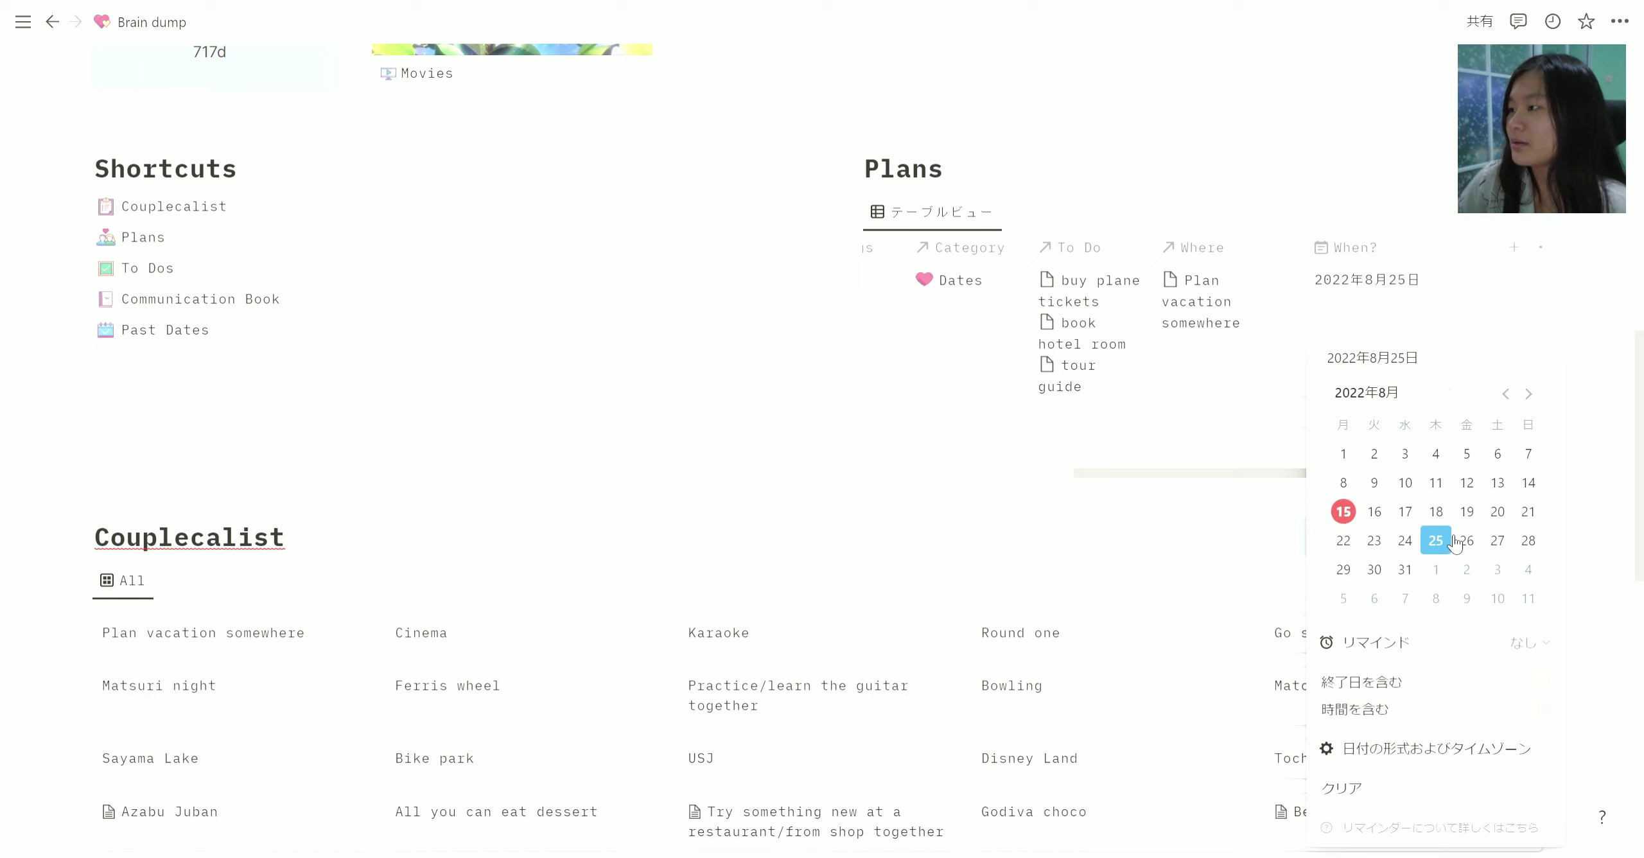
pyautogui.click(1412, 300)
pyautogui.hscroll(1, 1284, 475)
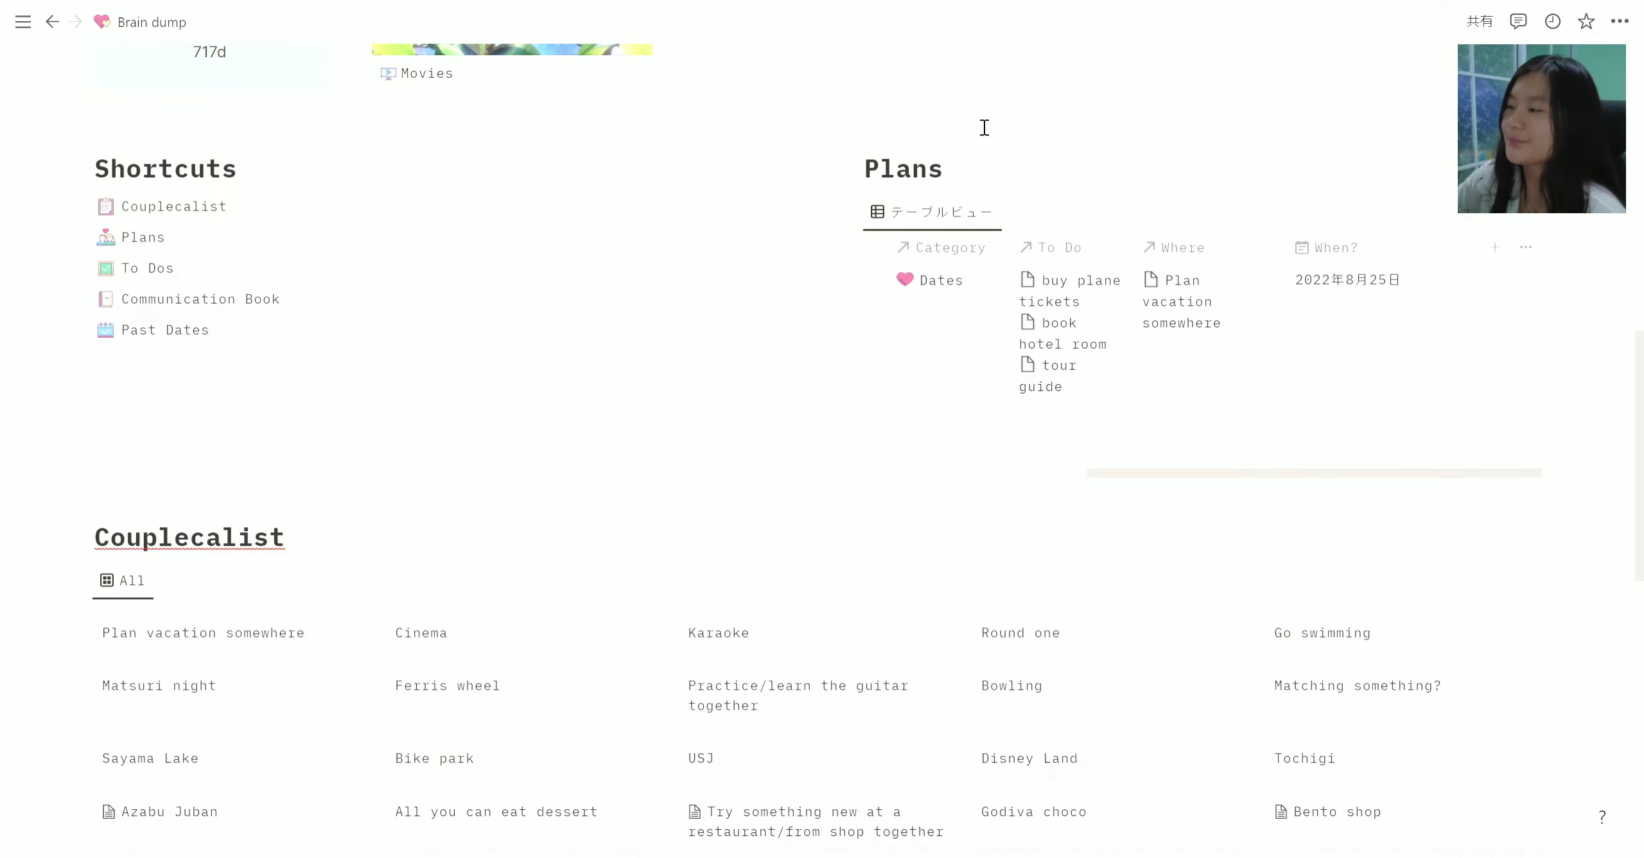
# Step: Briefly open the Couplecalist page, then return to Brain dump
pyautogui.hscroll(-5, 1092, 472)
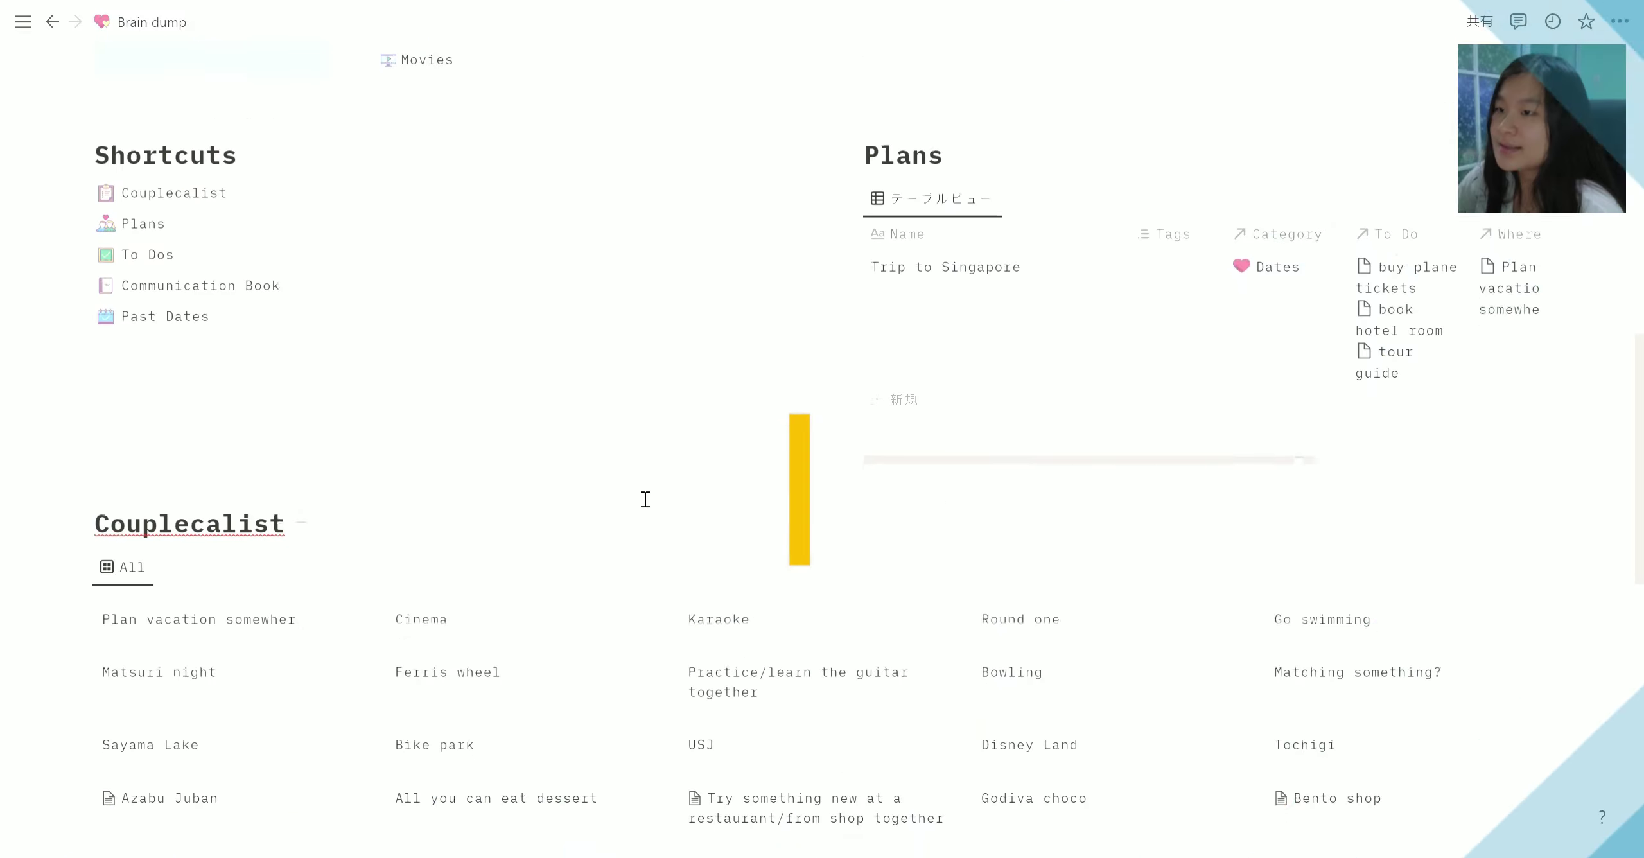
pyautogui.scroll(-3, 338, 390)
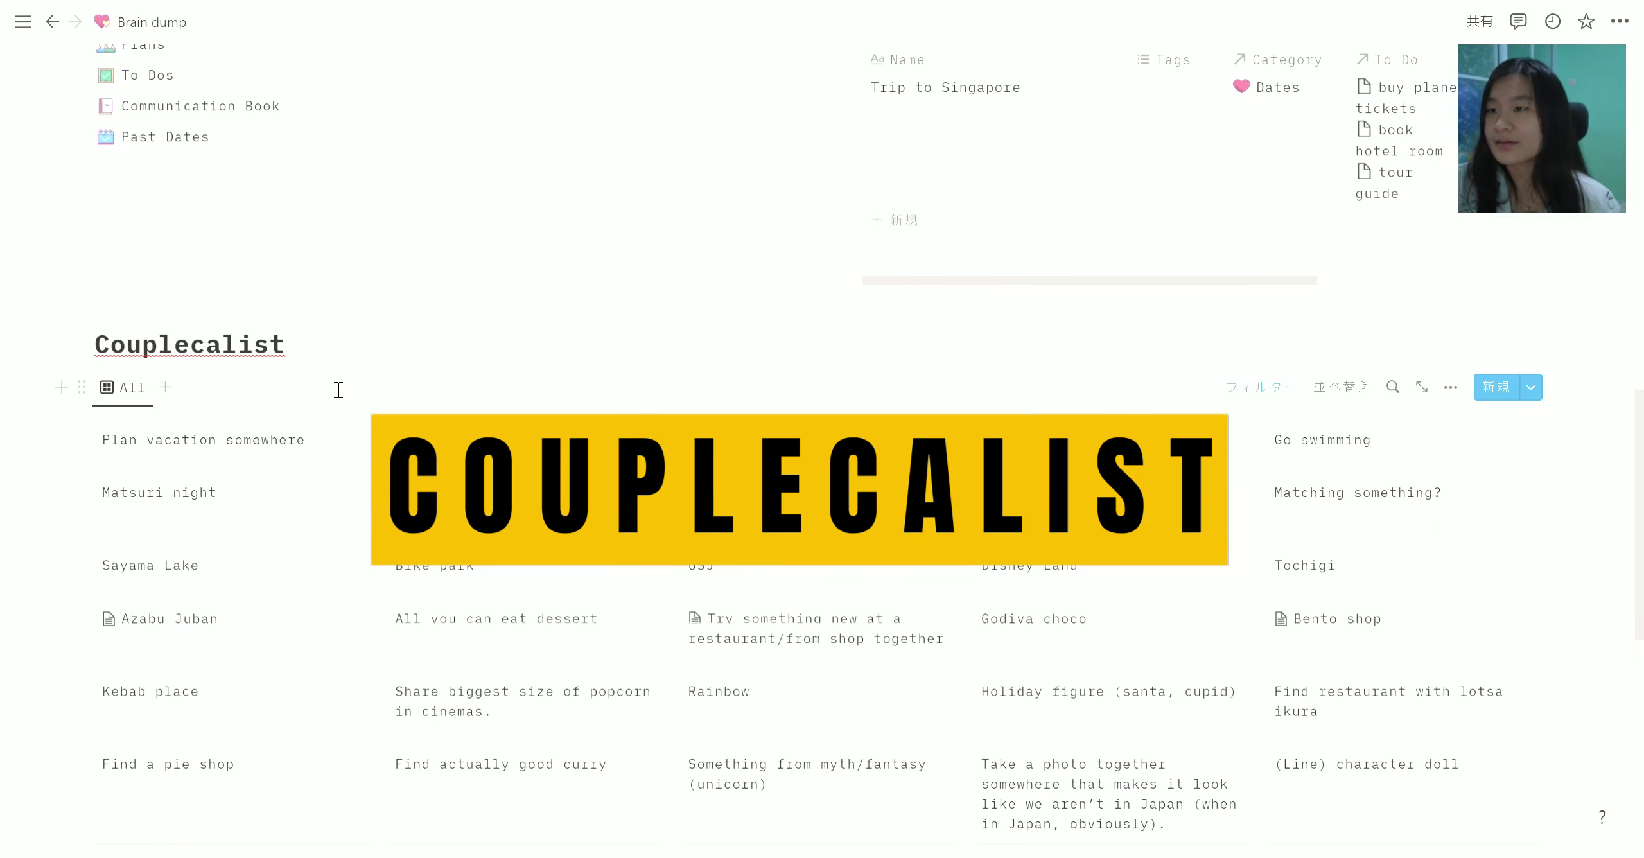
pyautogui.scroll(3, 338, 389)
pyautogui.click(181, 211)
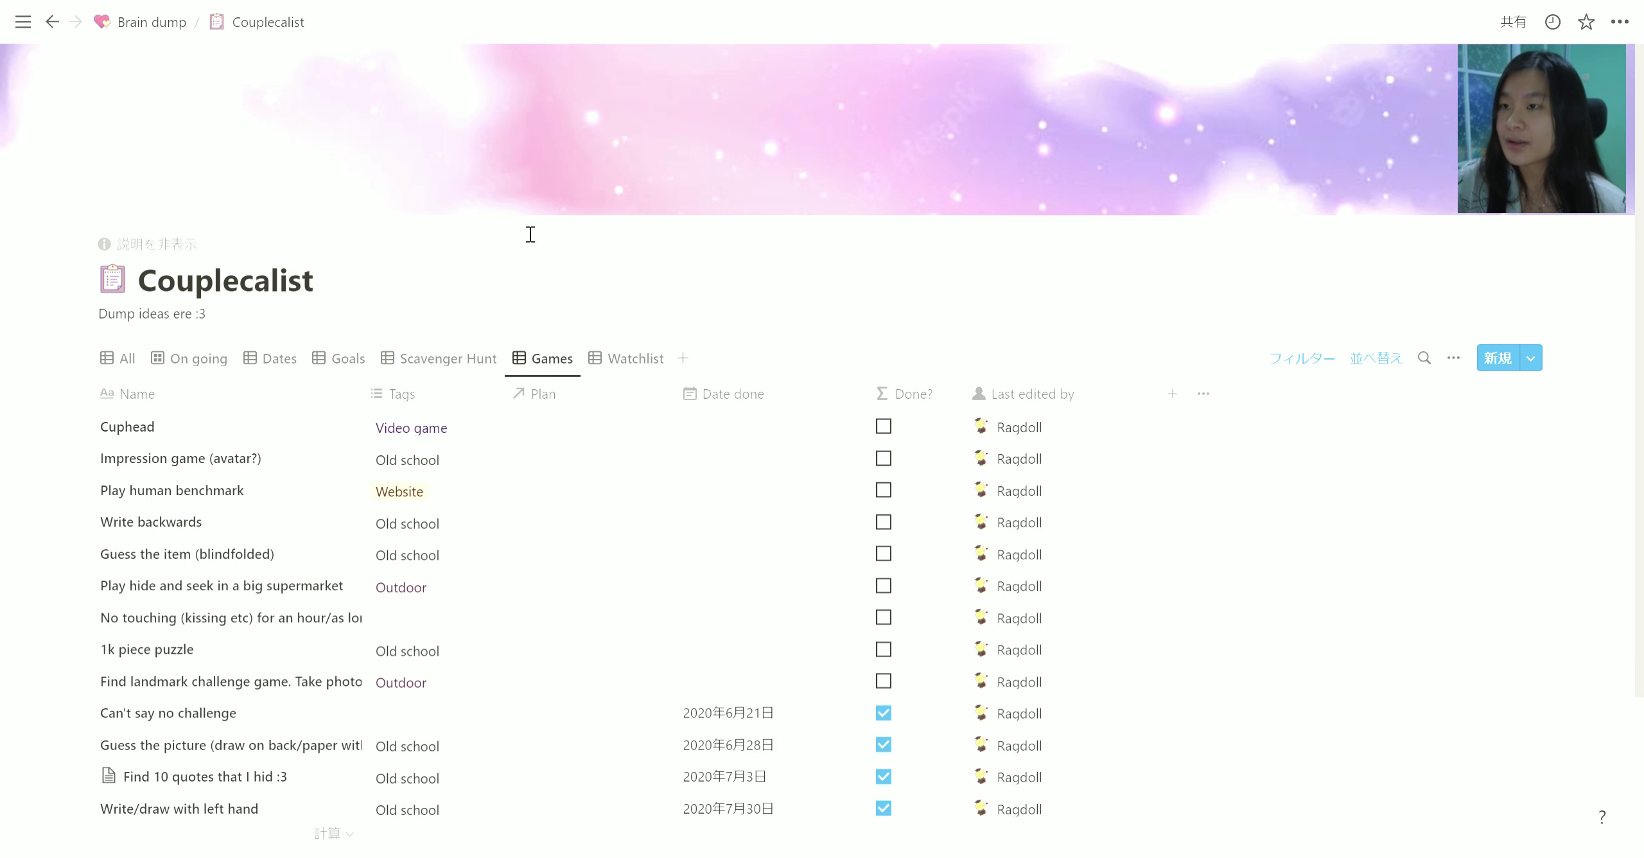
pyautogui.click(57, 21)
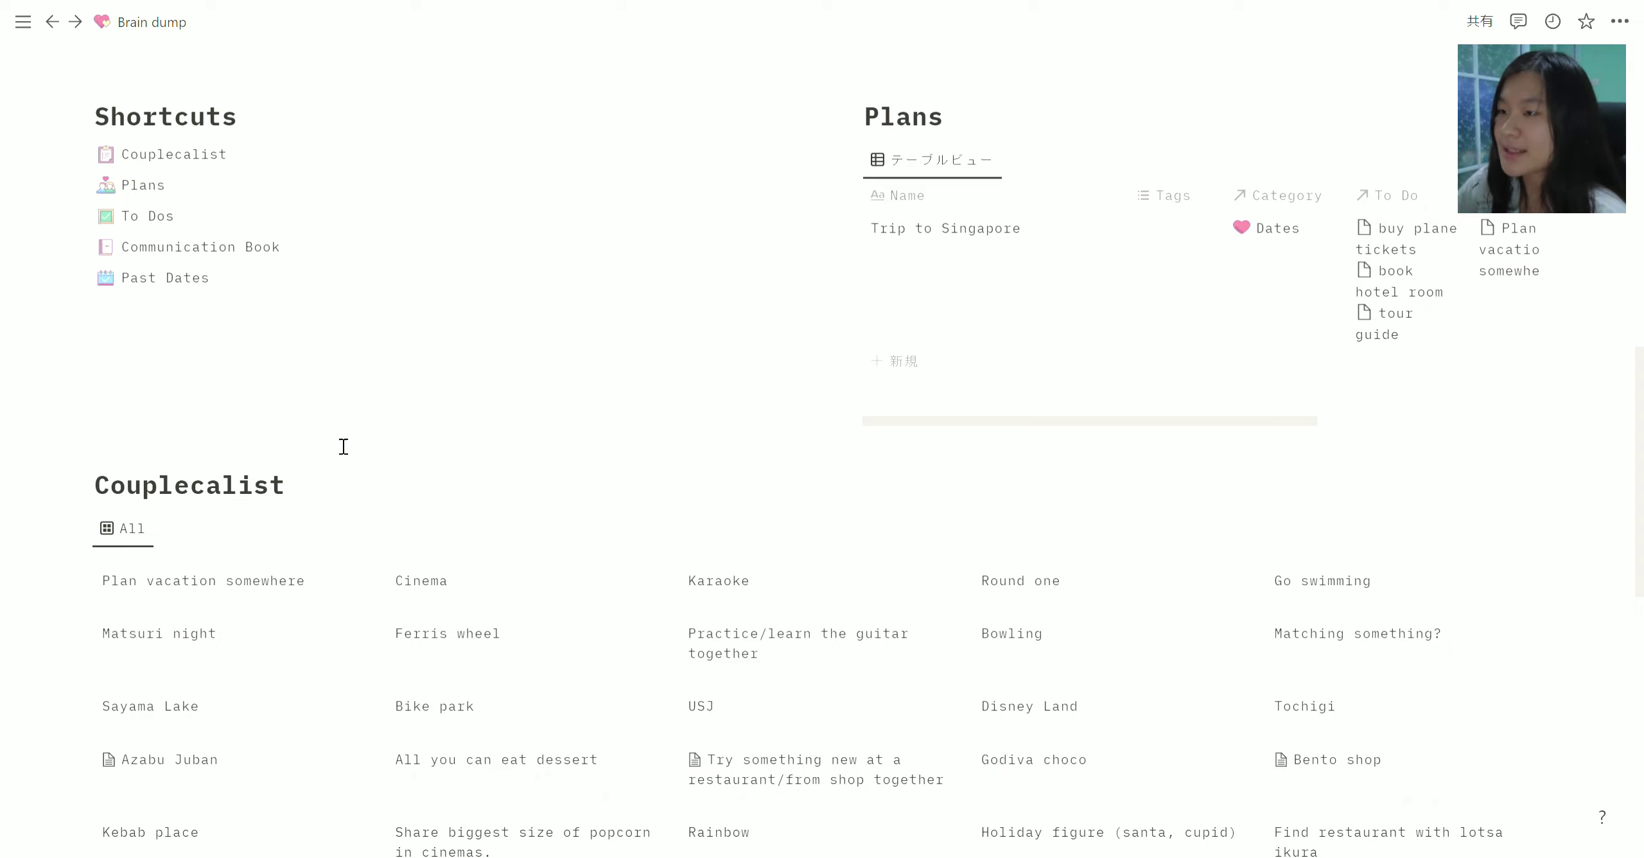
pyautogui.scroll(2, 381, 400)
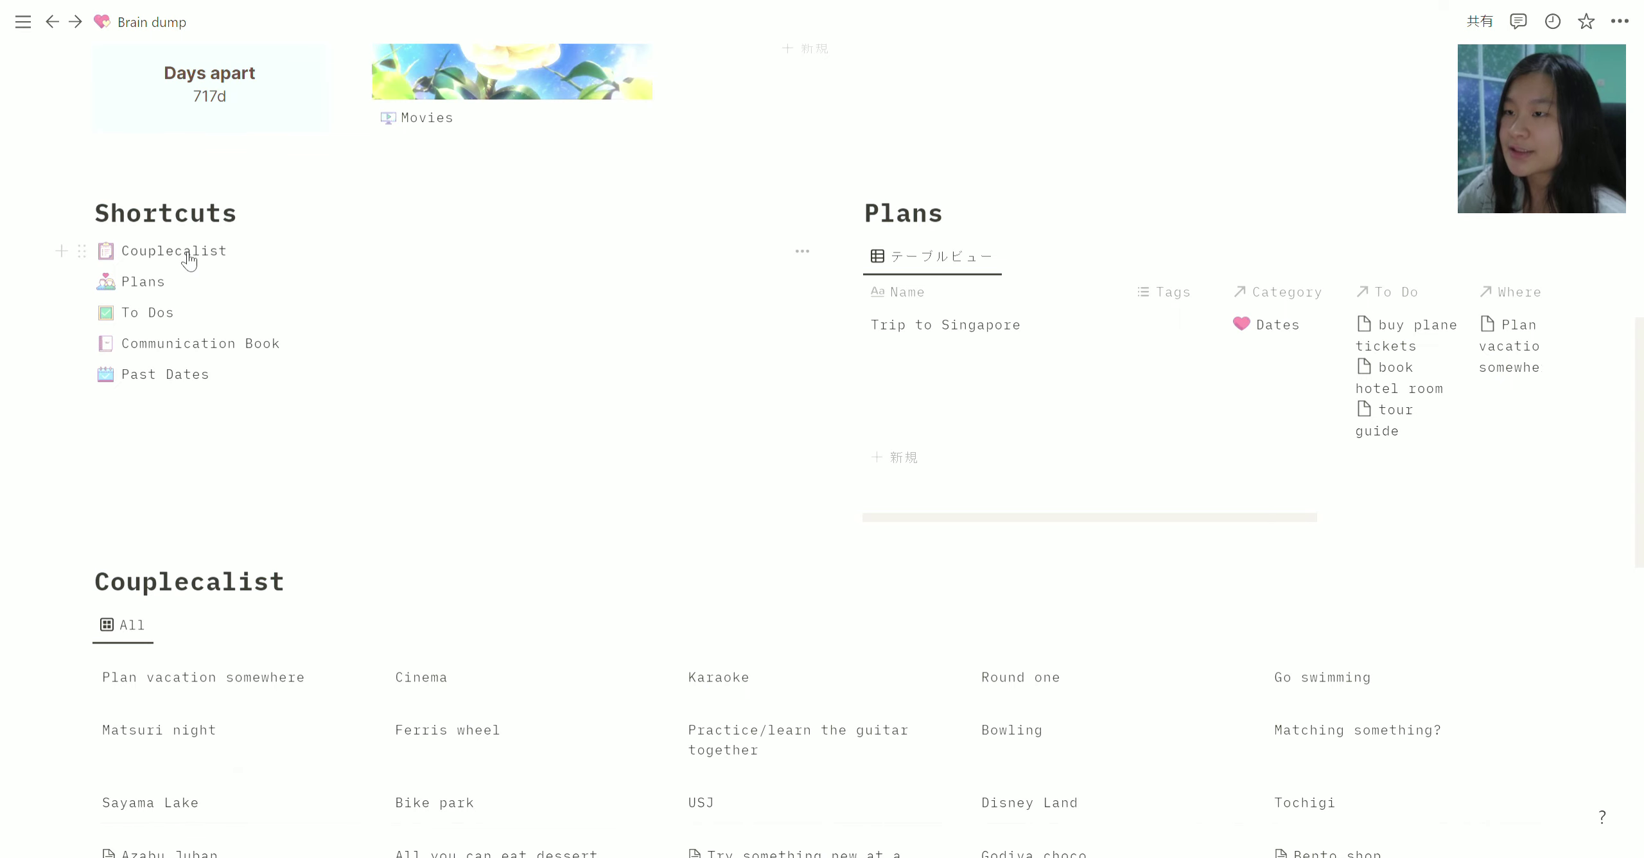
# Step: Reopen Couplecalist and switch its list to the All view
pyautogui.click(191, 259)
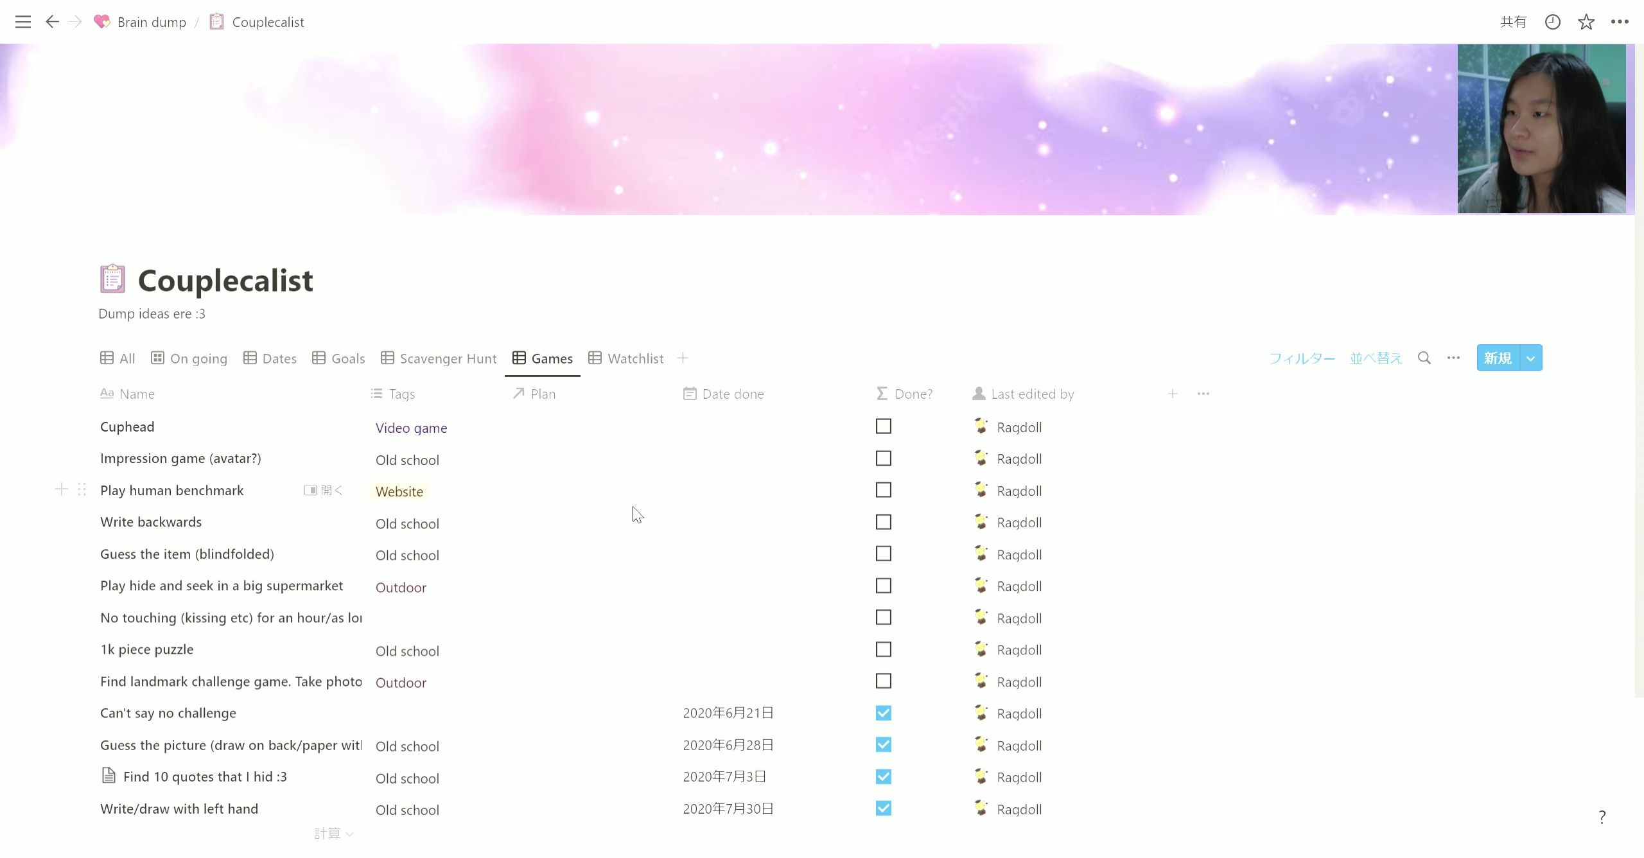
pyautogui.click(109, 359)
pyautogui.scroll(-5, 1135, 385)
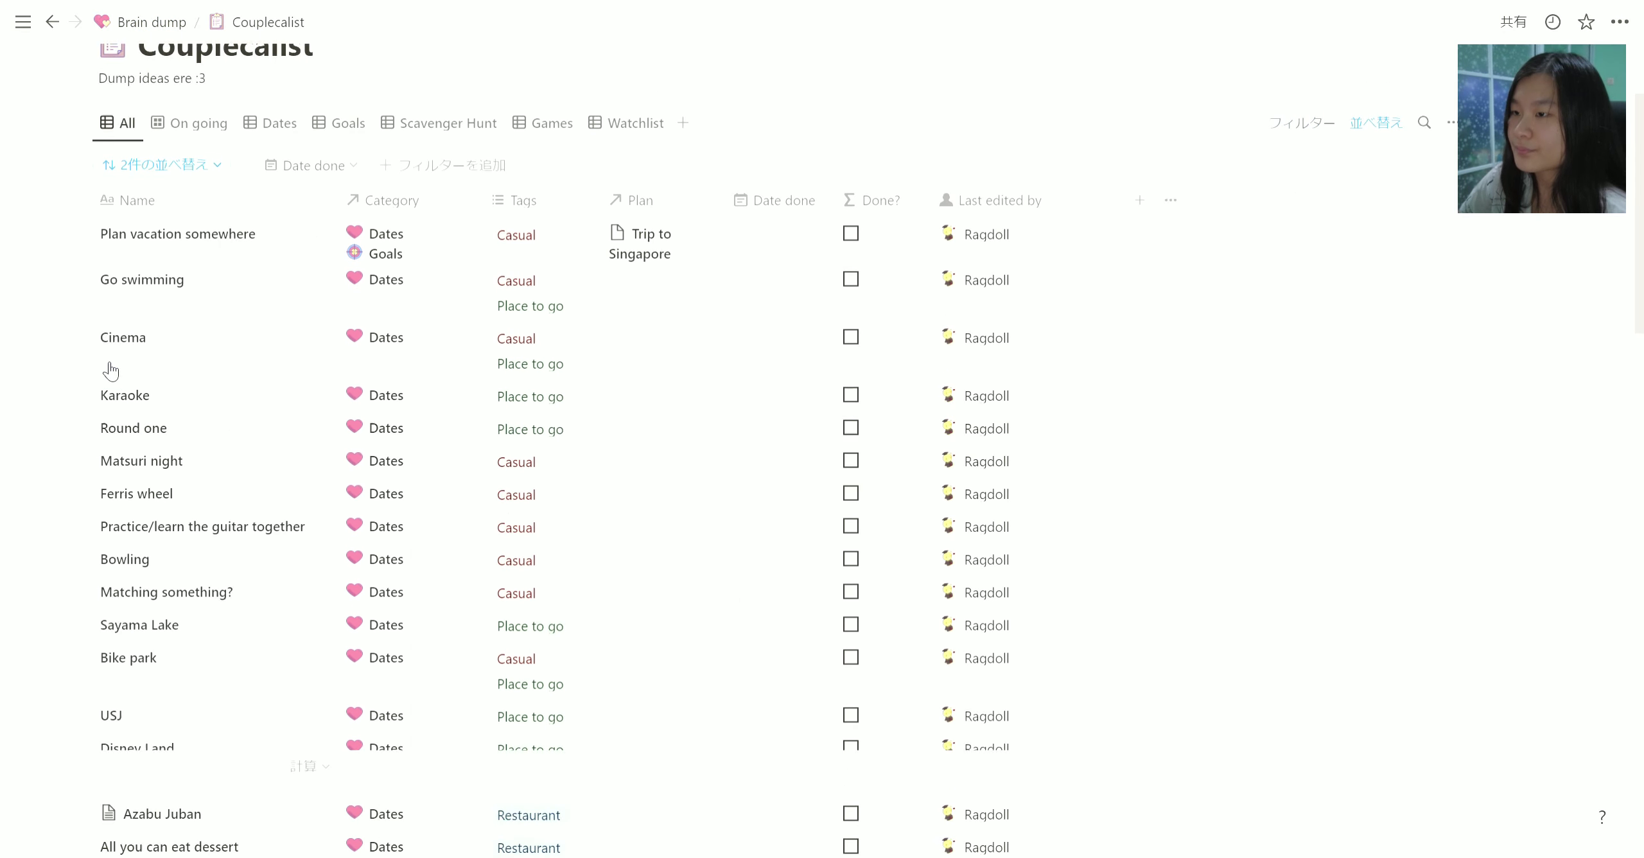
pyautogui.scroll(-3, 411, 340)
pyautogui.scroll(-12, 422, 352)
pyautogui.scroll(5, 422, 381)
pyautogui.scroll(7, 422, 381)
pyautogui.scroll(6, 1130, 257)
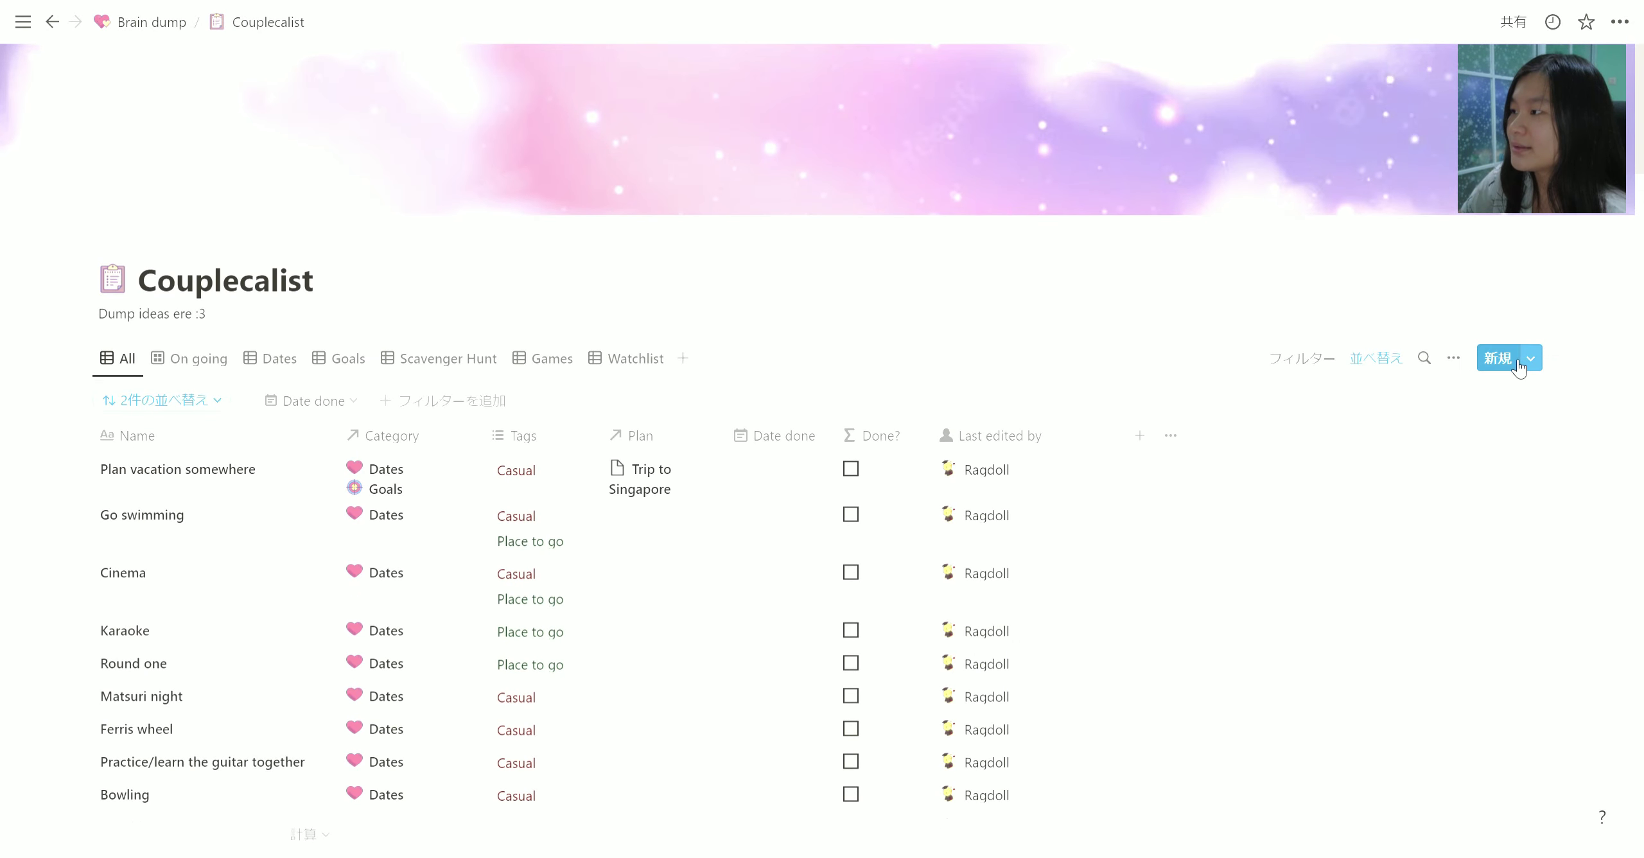
# Step: Add a 'sky diving' entry categorised under Dates, leaving its tags empty
pyautogui.click(1502, 360)
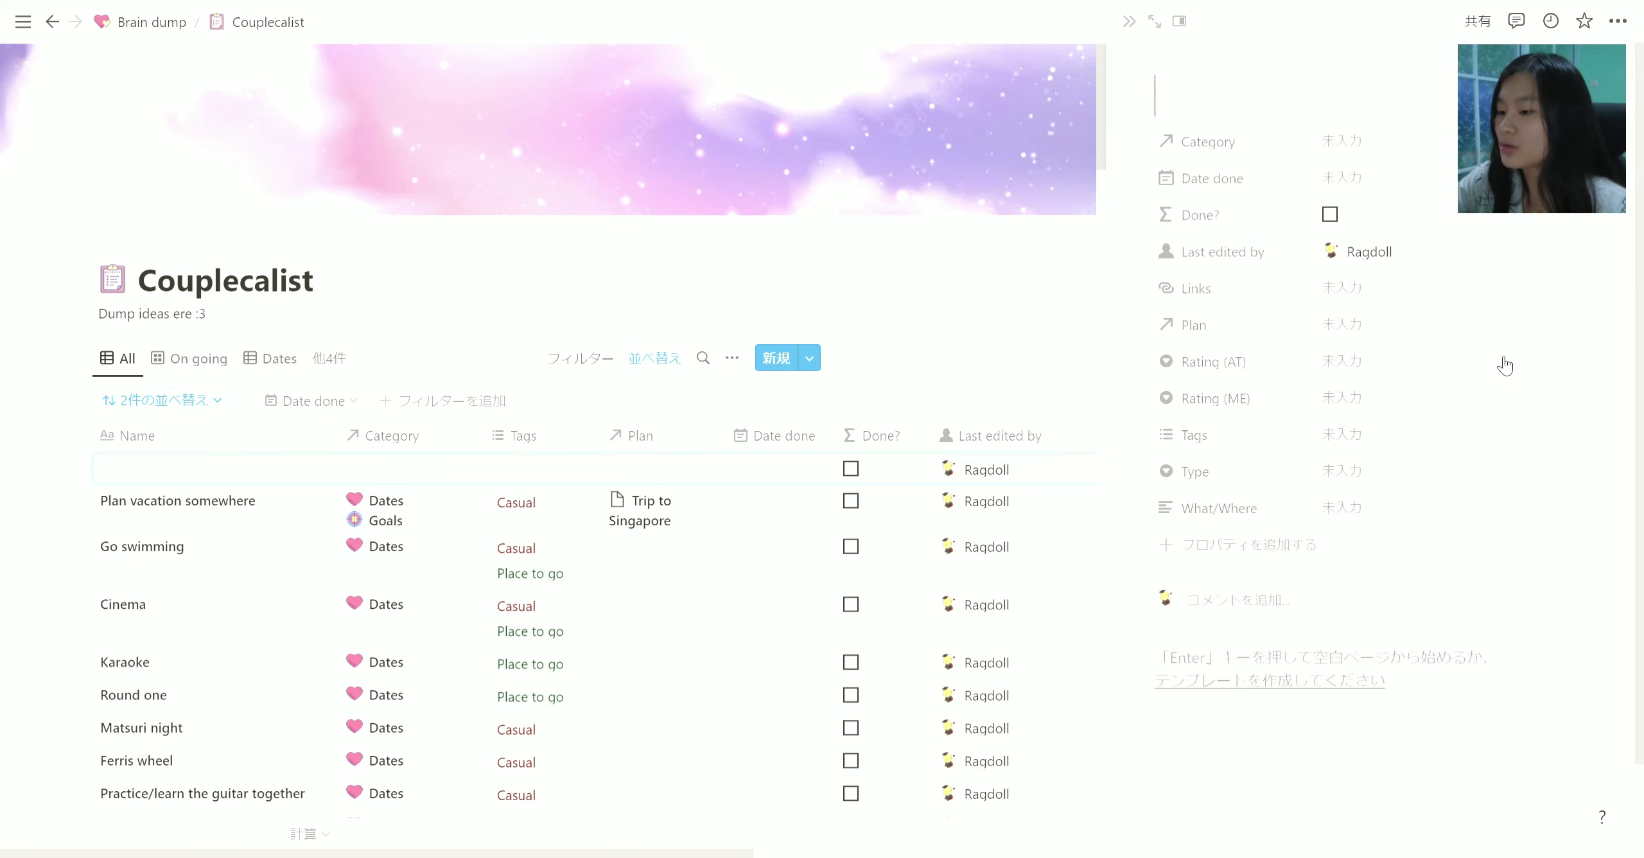
pyautogui.write('sky diving')
pyautogui.click(1374, 142)
pyautogui.moveTo(1413, 328)
pyautogui.click(1299, 329)
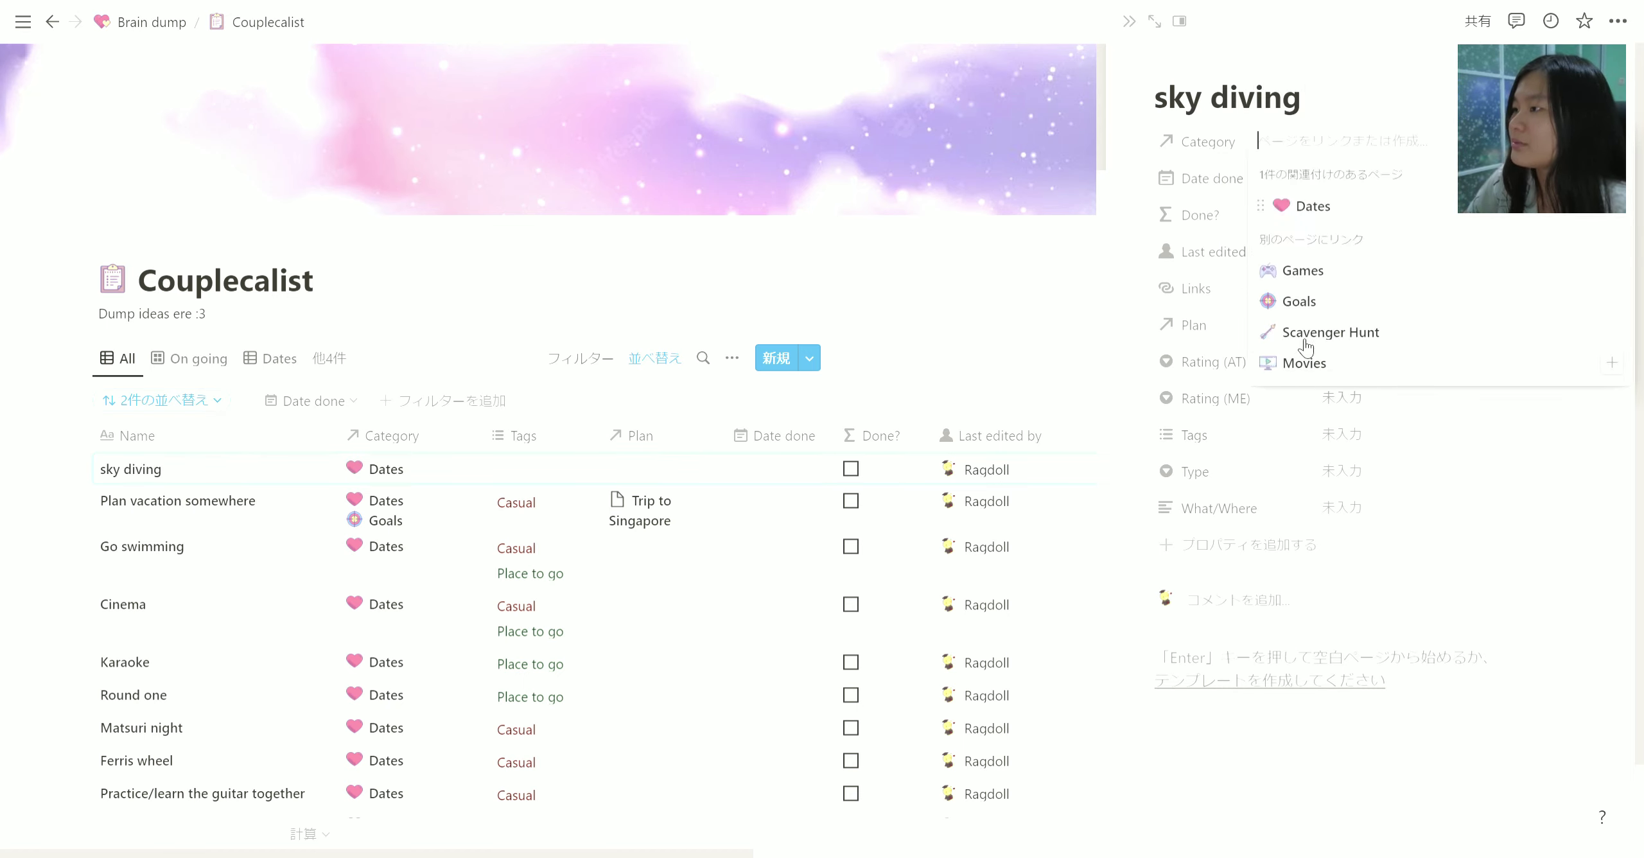
pyautogui.click(1423, 53)
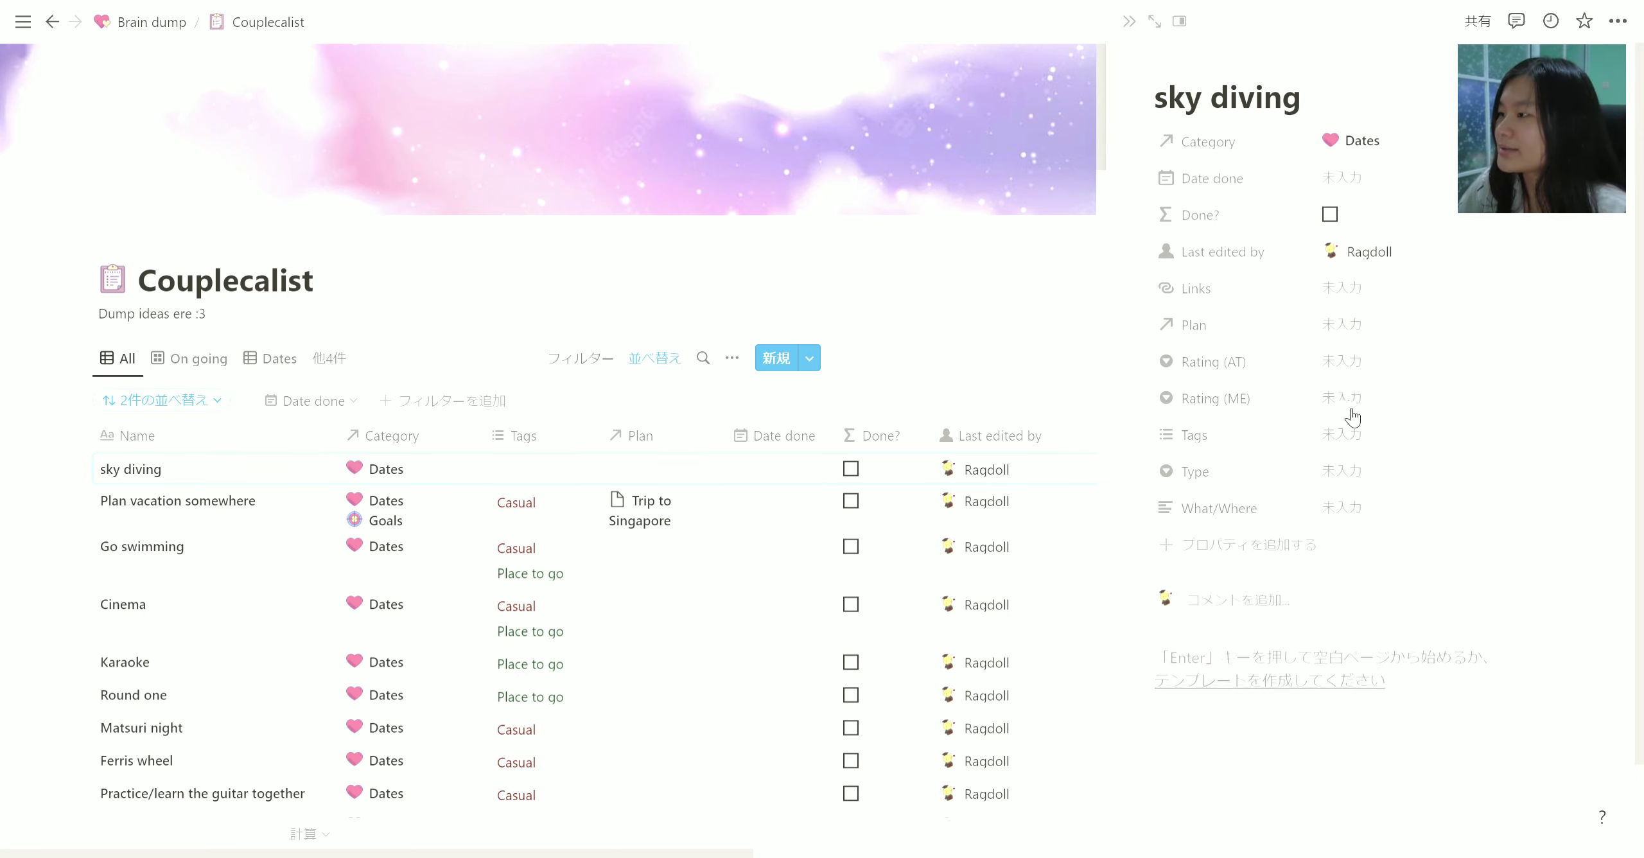
pyautogui.click(1356, 443)
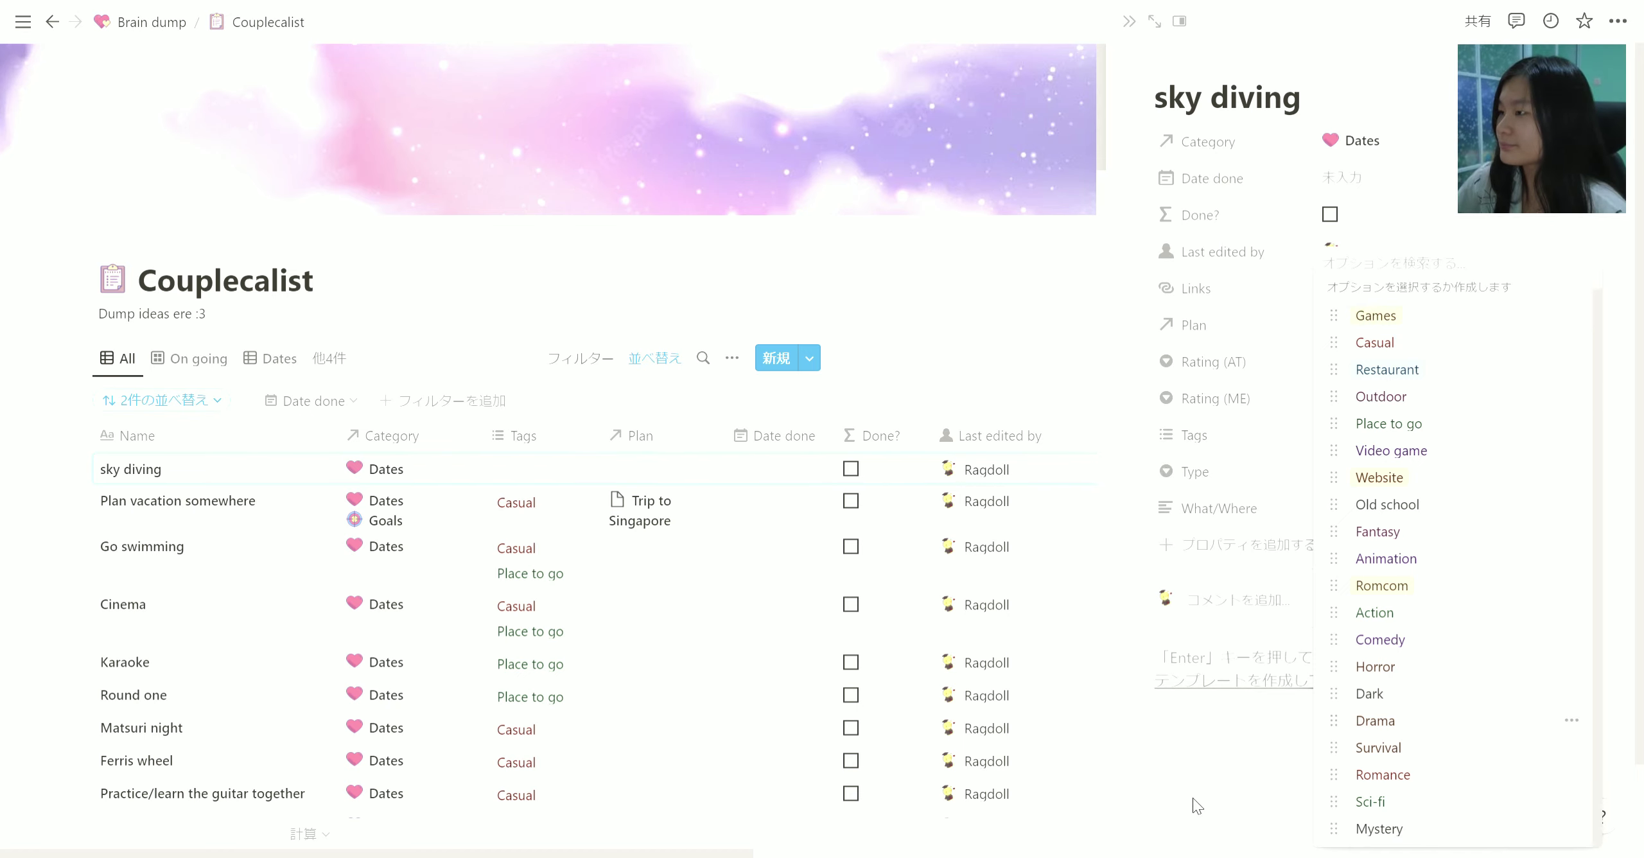
pyautogui.click(1250, 781)
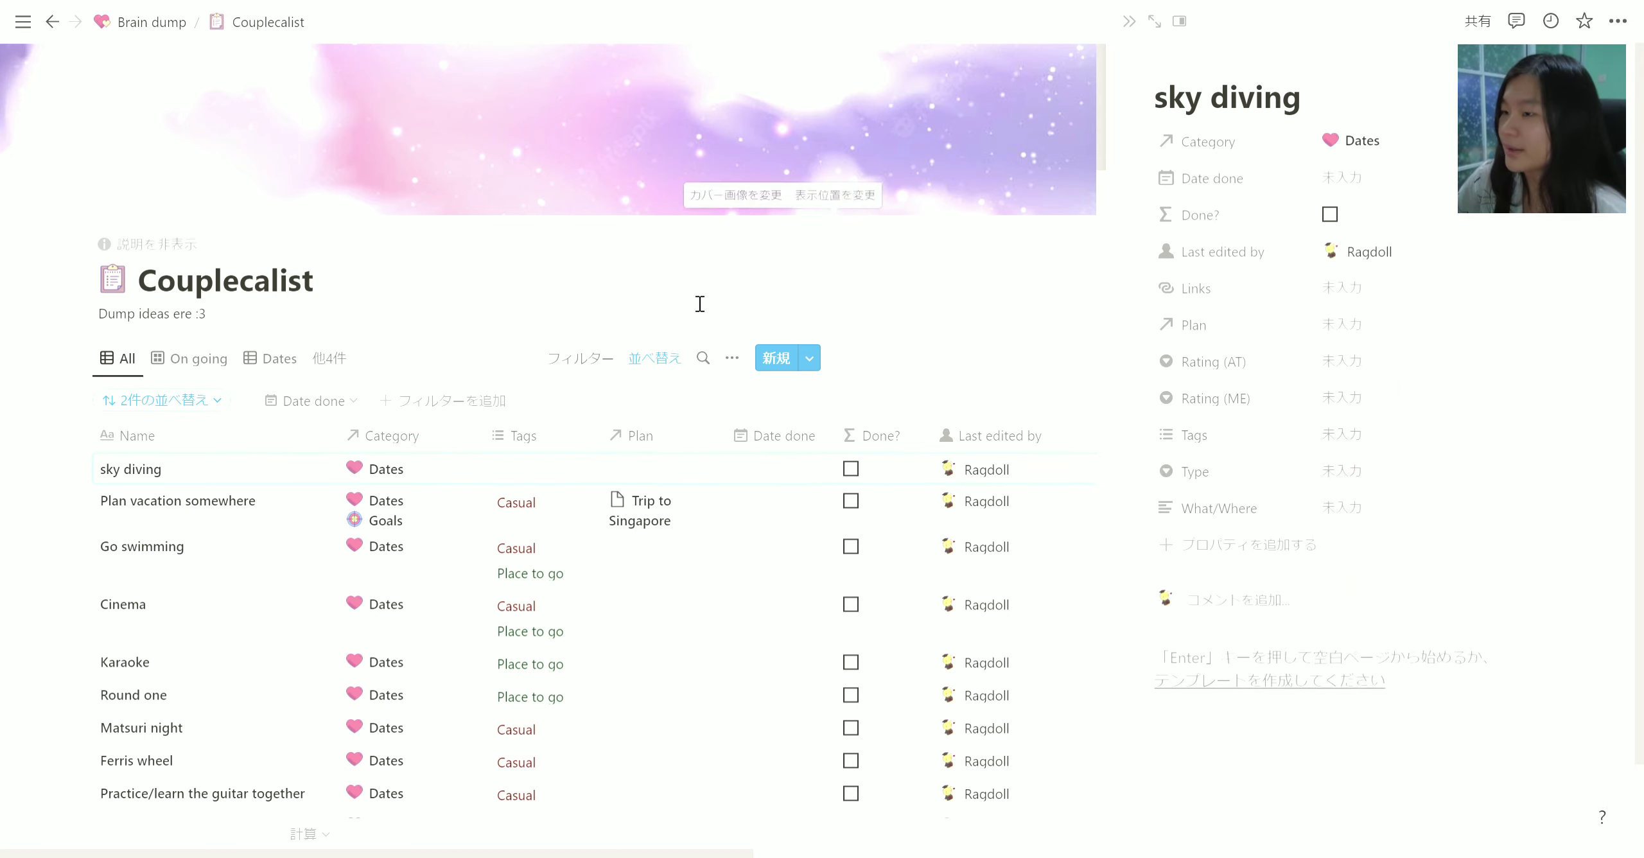
pyautogui.click(547, 297)
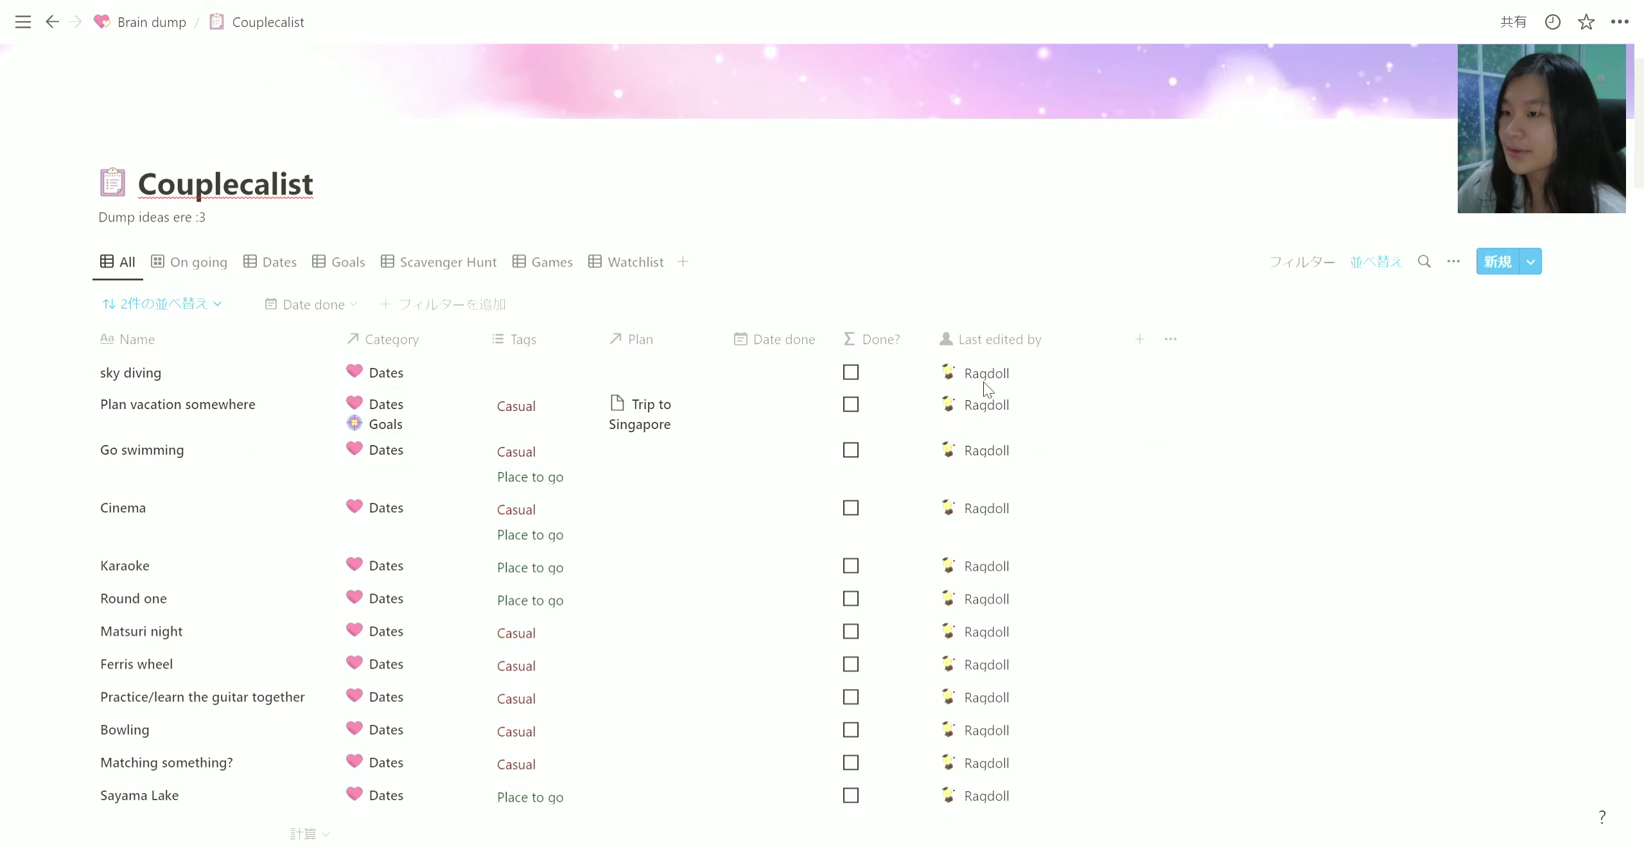
pyautogui.scroll(-5, 697, 359)
pyautogui.scroll(5, 698, 359)
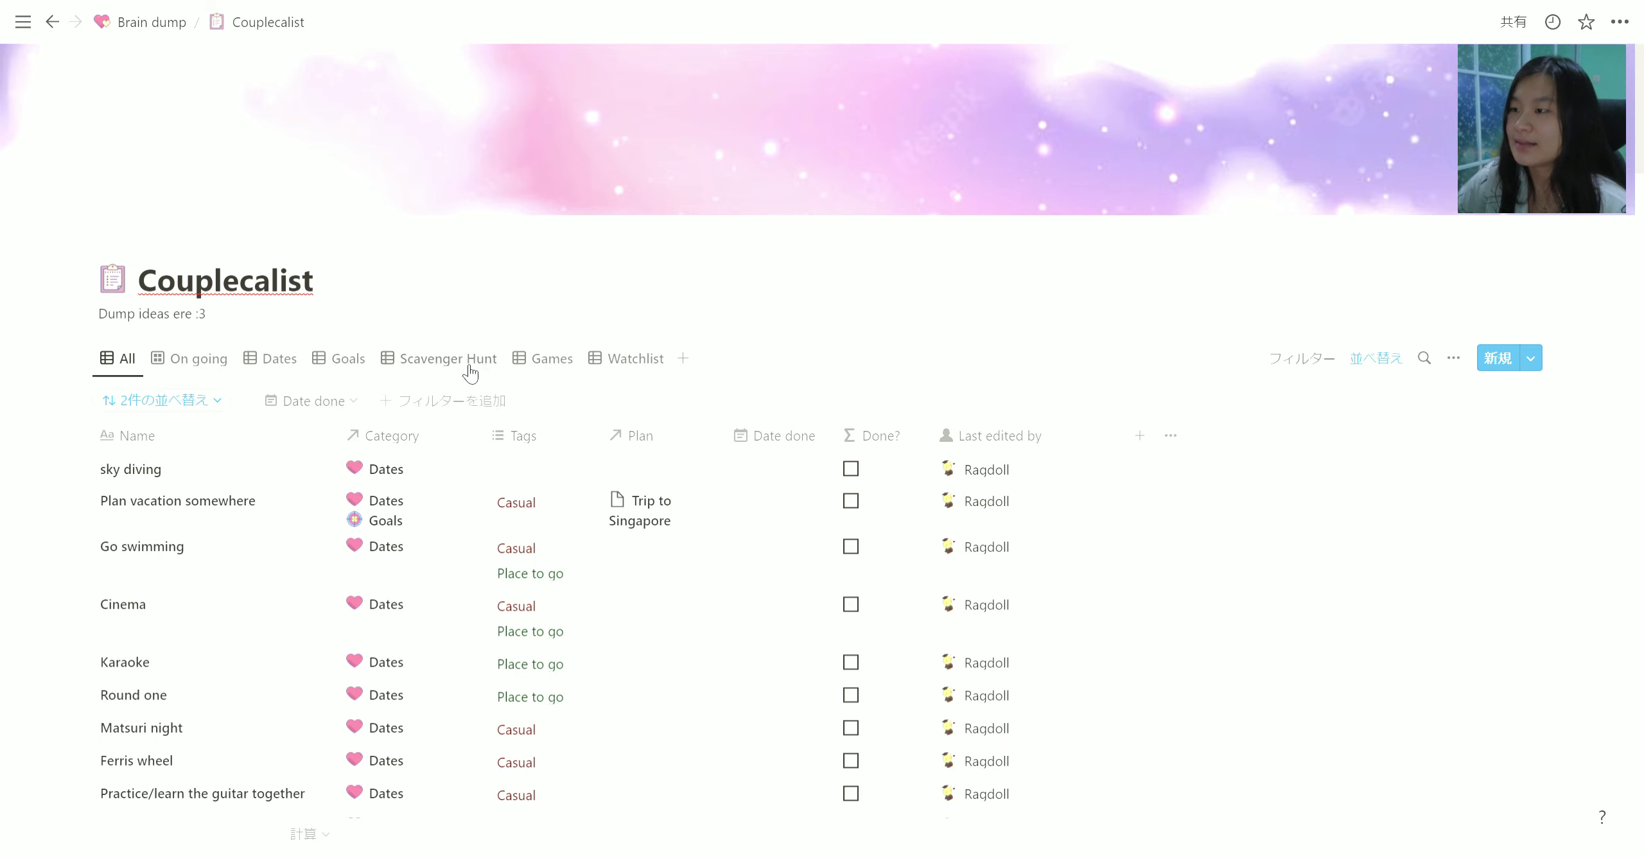
pyautogui.click(683, 359)
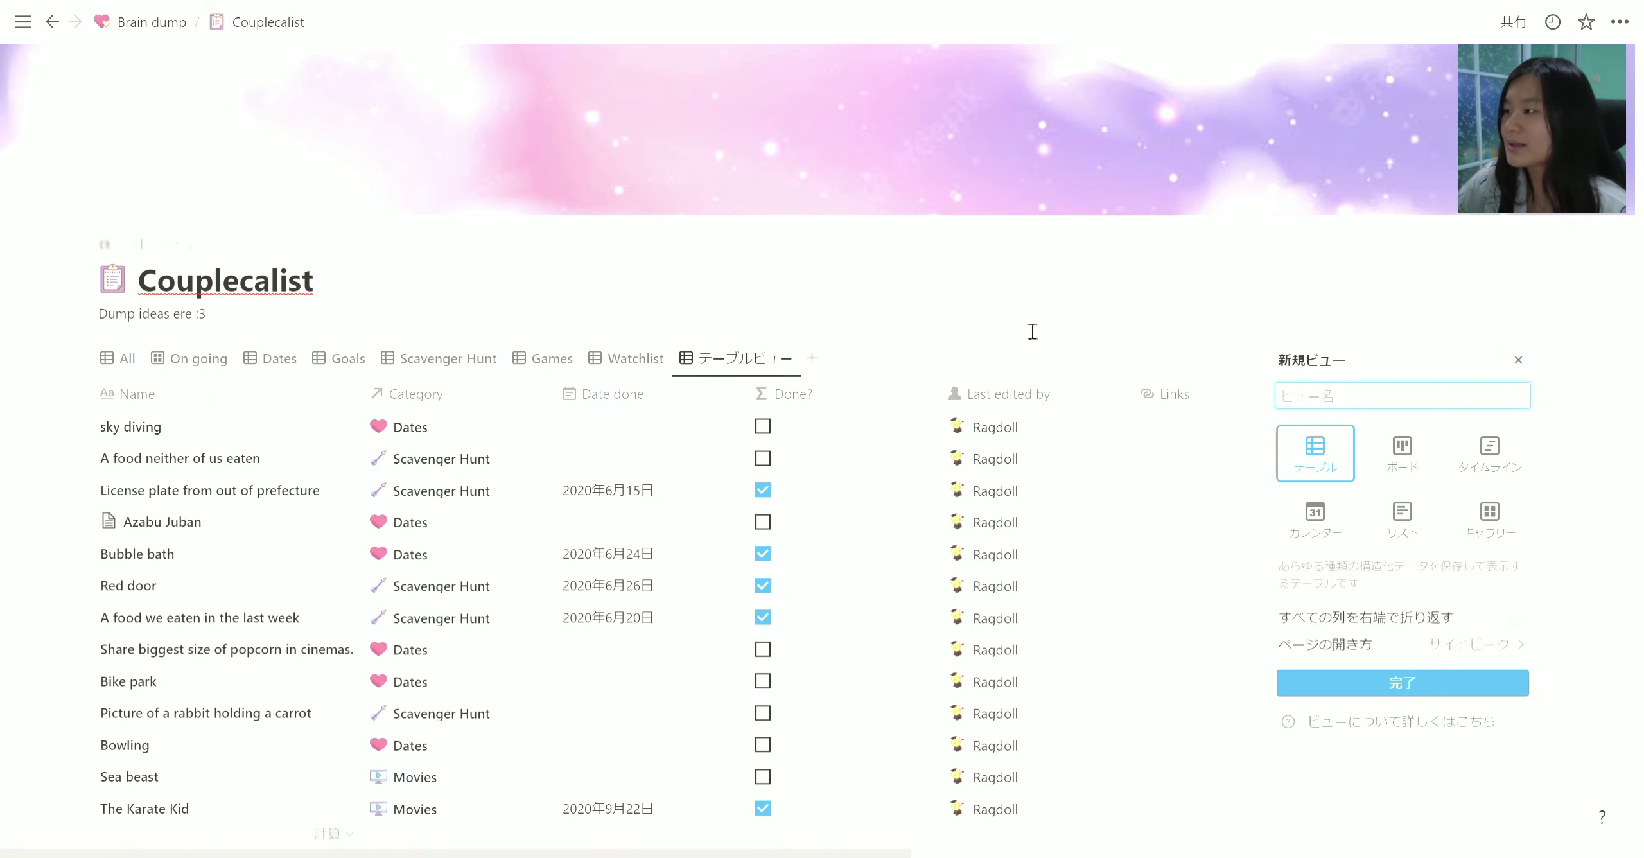
pyautogui.click(1401, 683)
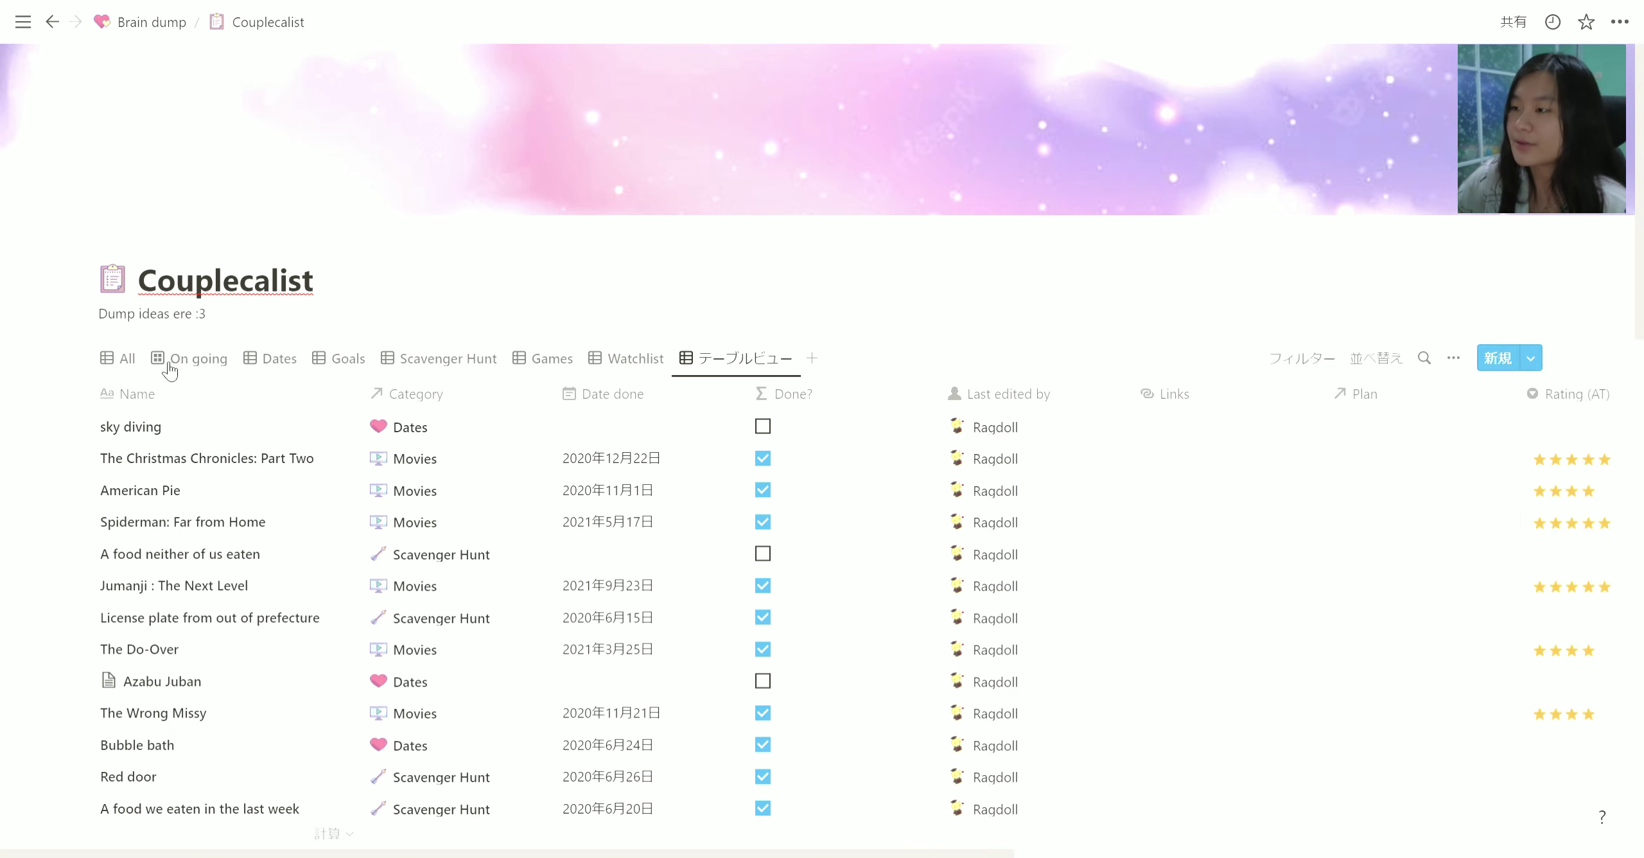
pyautogui.click(777, 367)
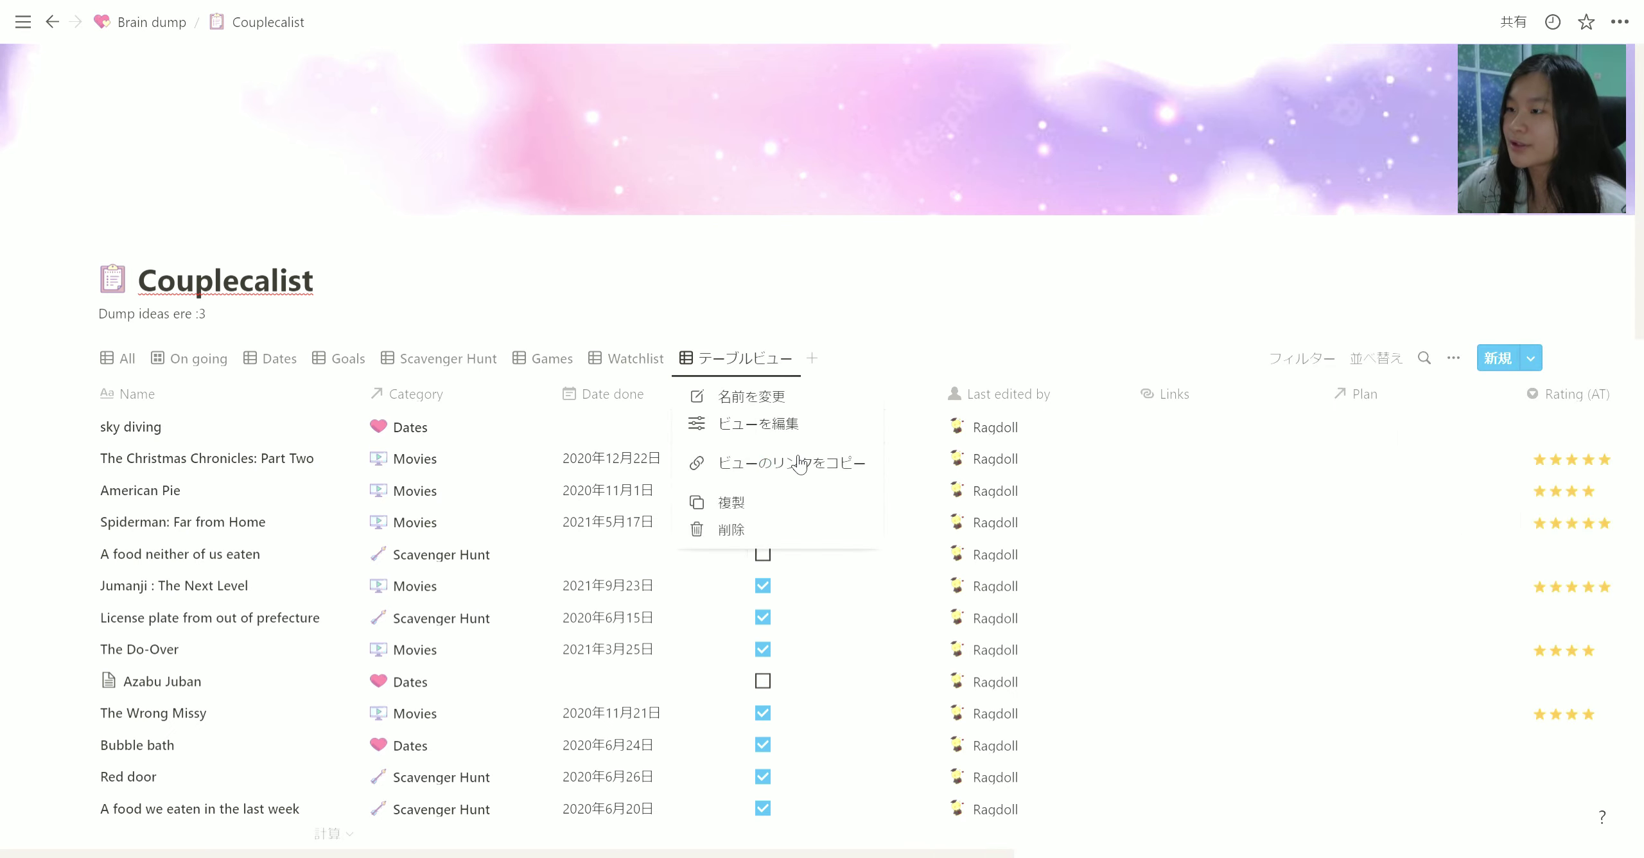
pyautogui.click(777, 531)
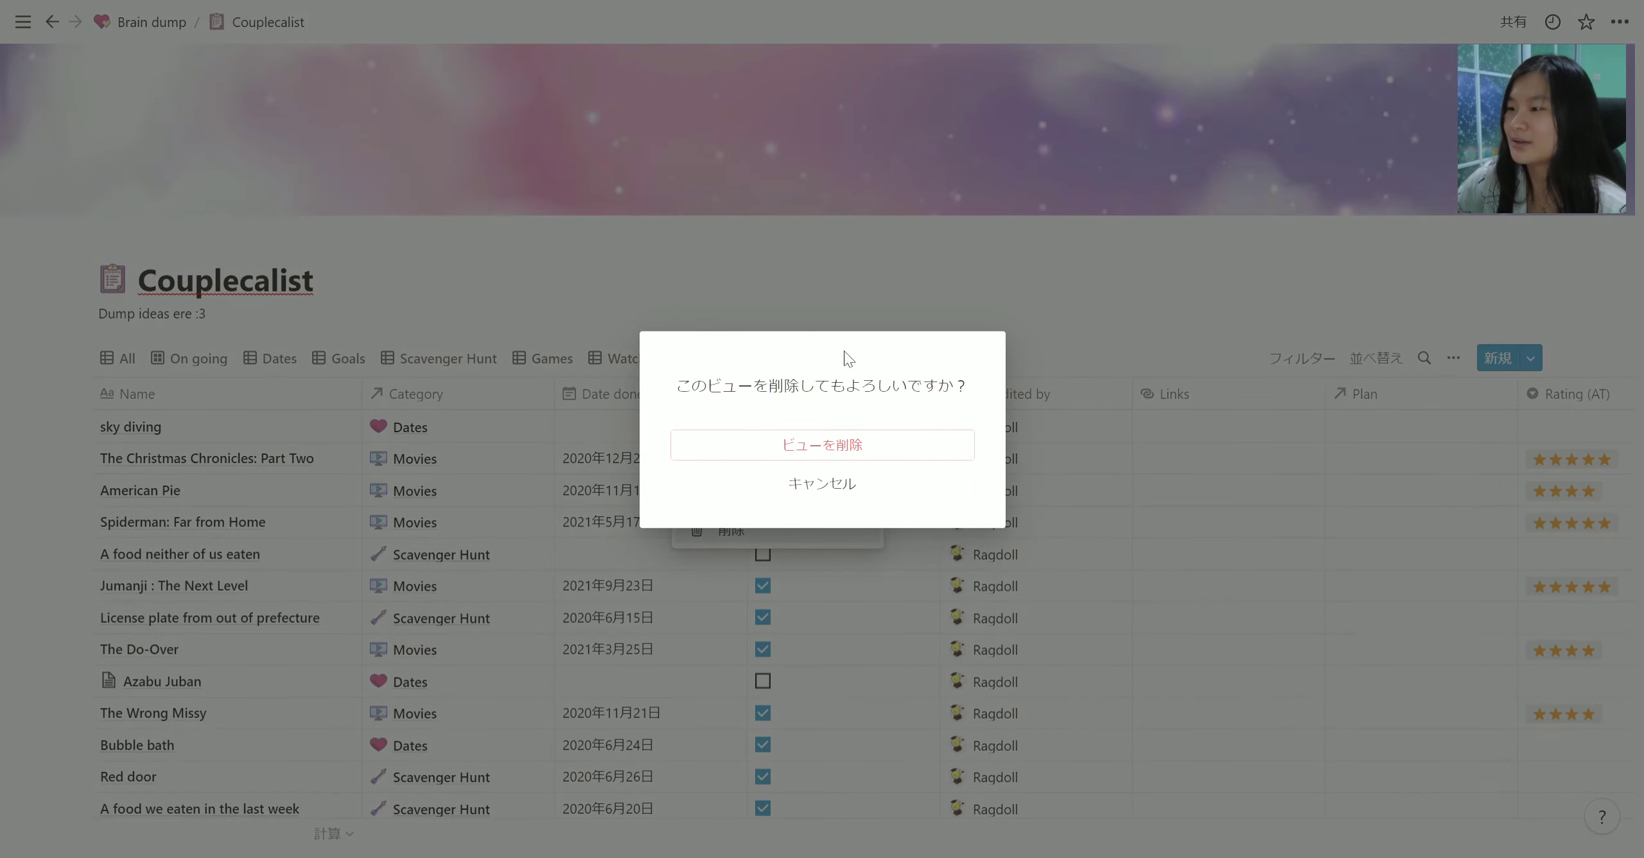
pyautogui.click(871, 449)
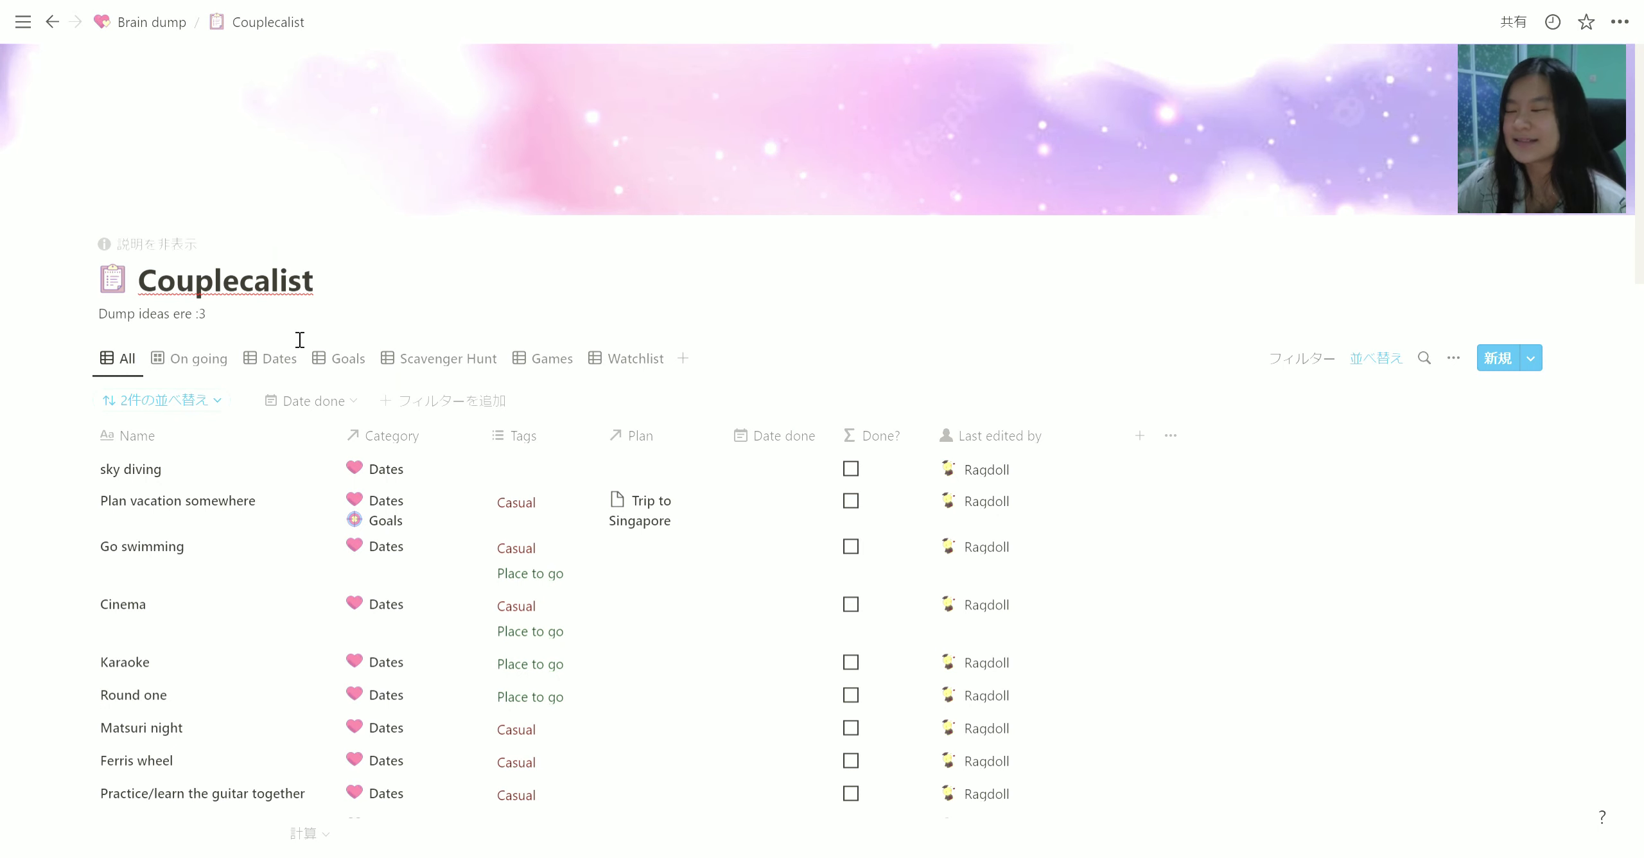
pyautogui.click(200, 357)
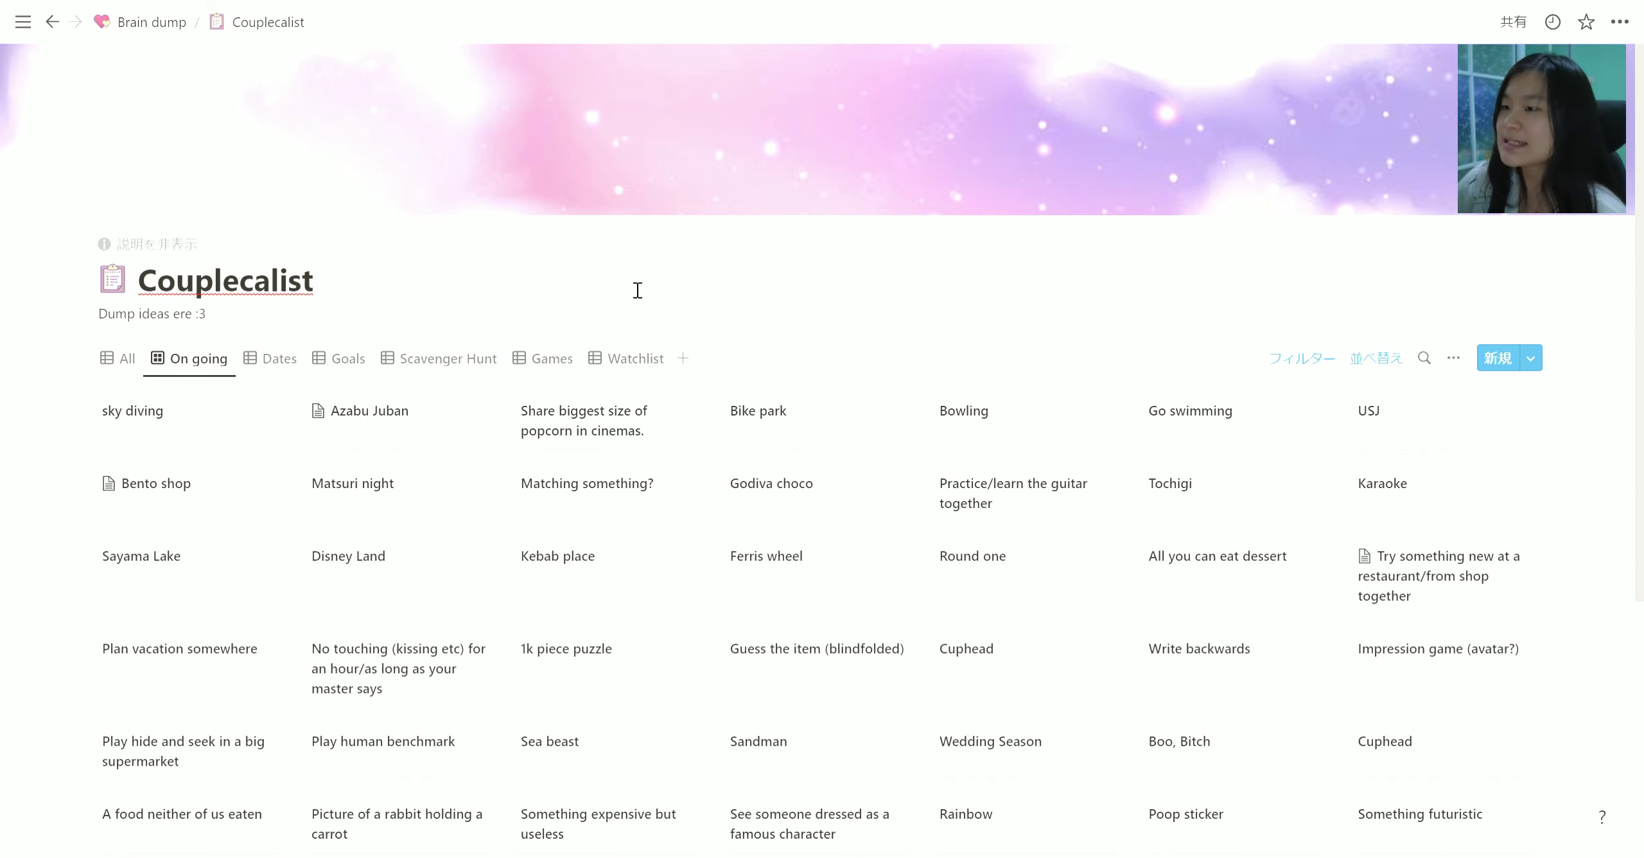
pyautogui.click(113, 363)
pyautogui.scroll(-5, 757, 475)
pyautogui.scroll(-1, 760, 477)
pyautogui.scroll(-10, 761, 478)
pyautogui.scroll(-8, 762, 478)
pyautogui.scroll(-9, 762, 478)
pyautogui.scroll(-2, 762, 477)
pyautogui.scroll(15, 761, 477)
pyautogui.scroll(15, 760, 478)
pyautogui.scroll(5, 802, 472)
pyautogui.click(890, 470)
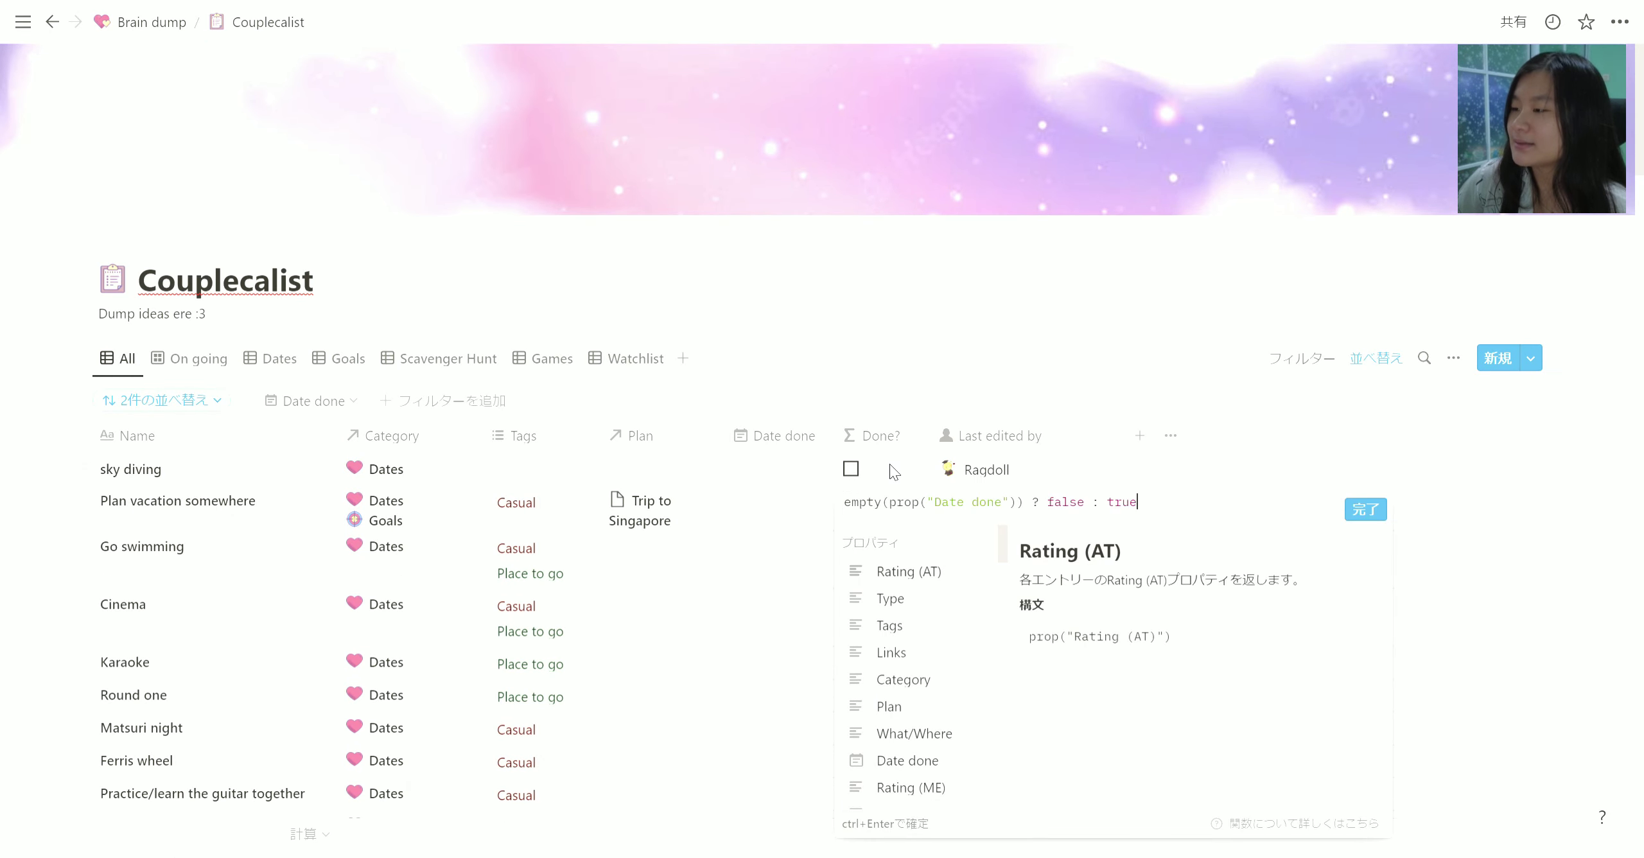
pyautogui.click(869, 396)
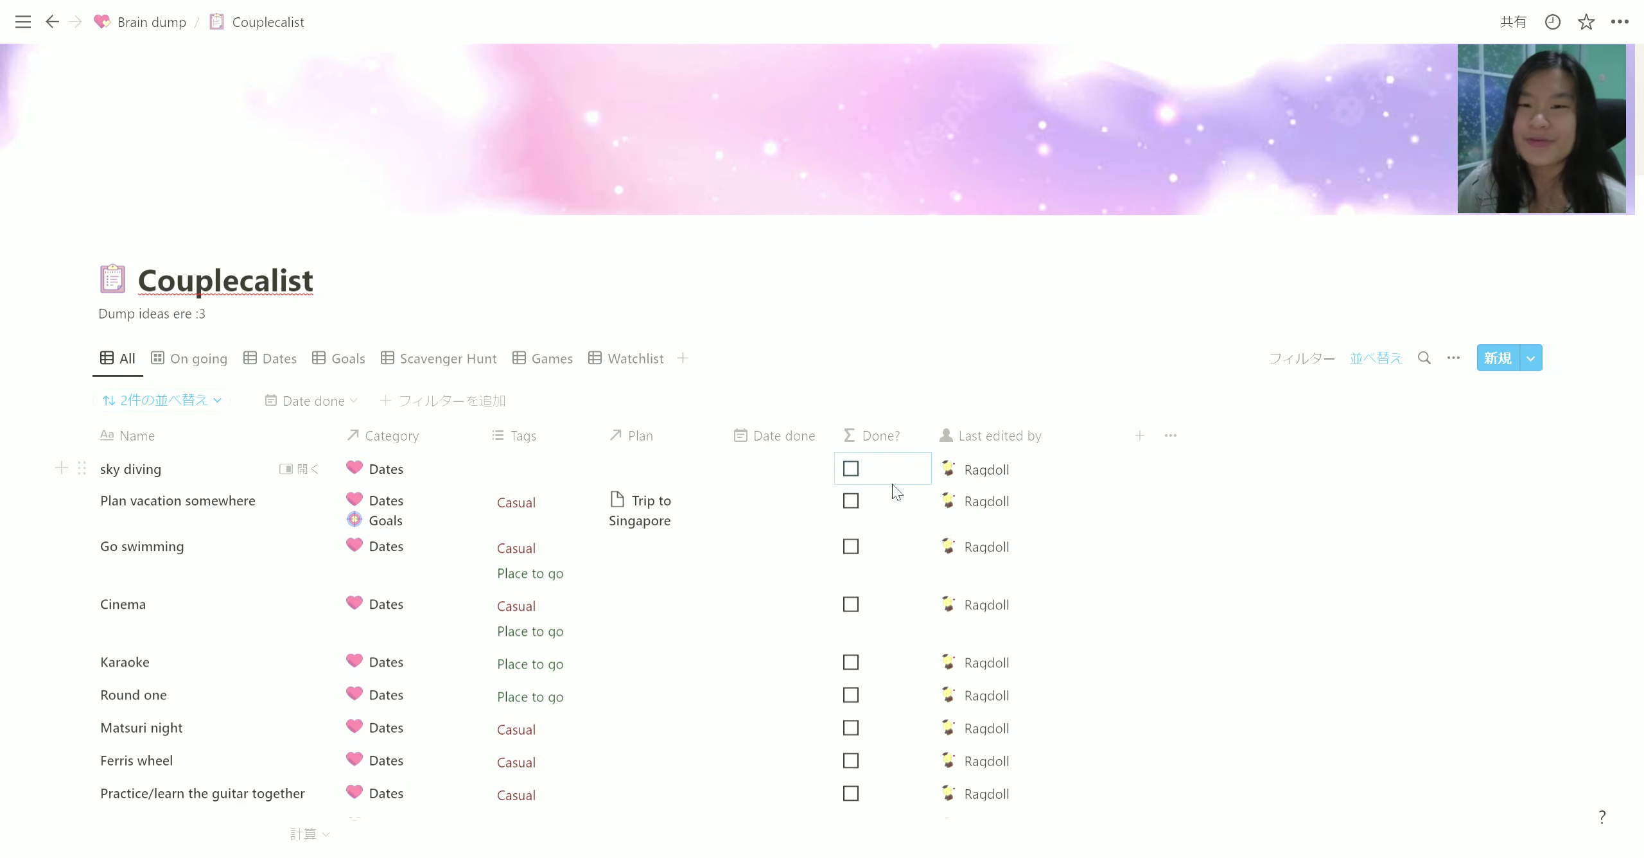
pyautogui.click(896, 465)
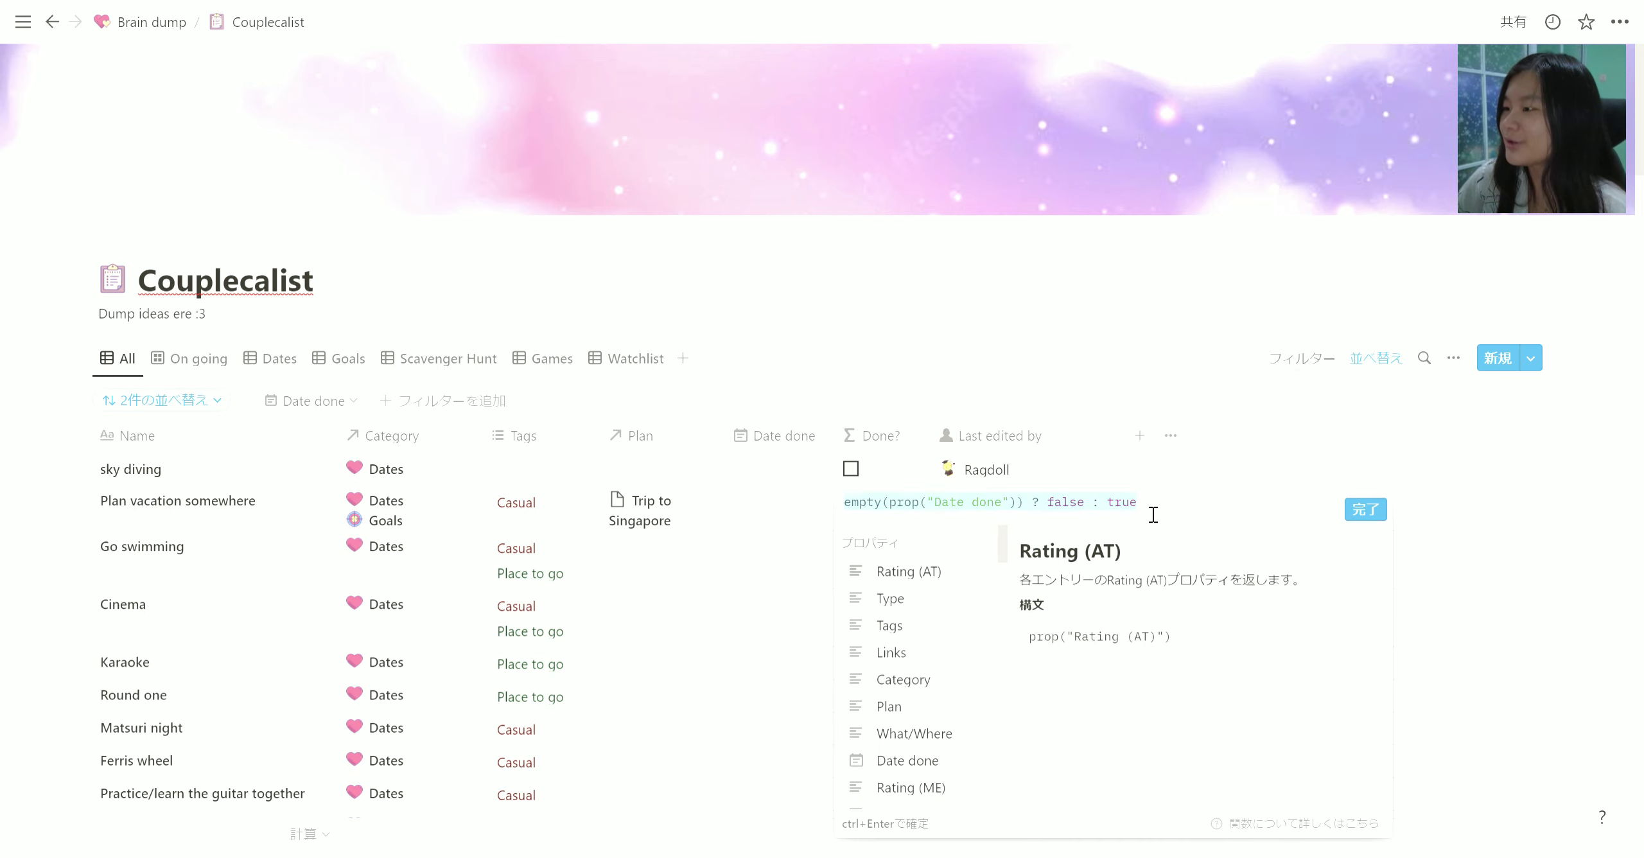
pyautogui.click(854, 522)
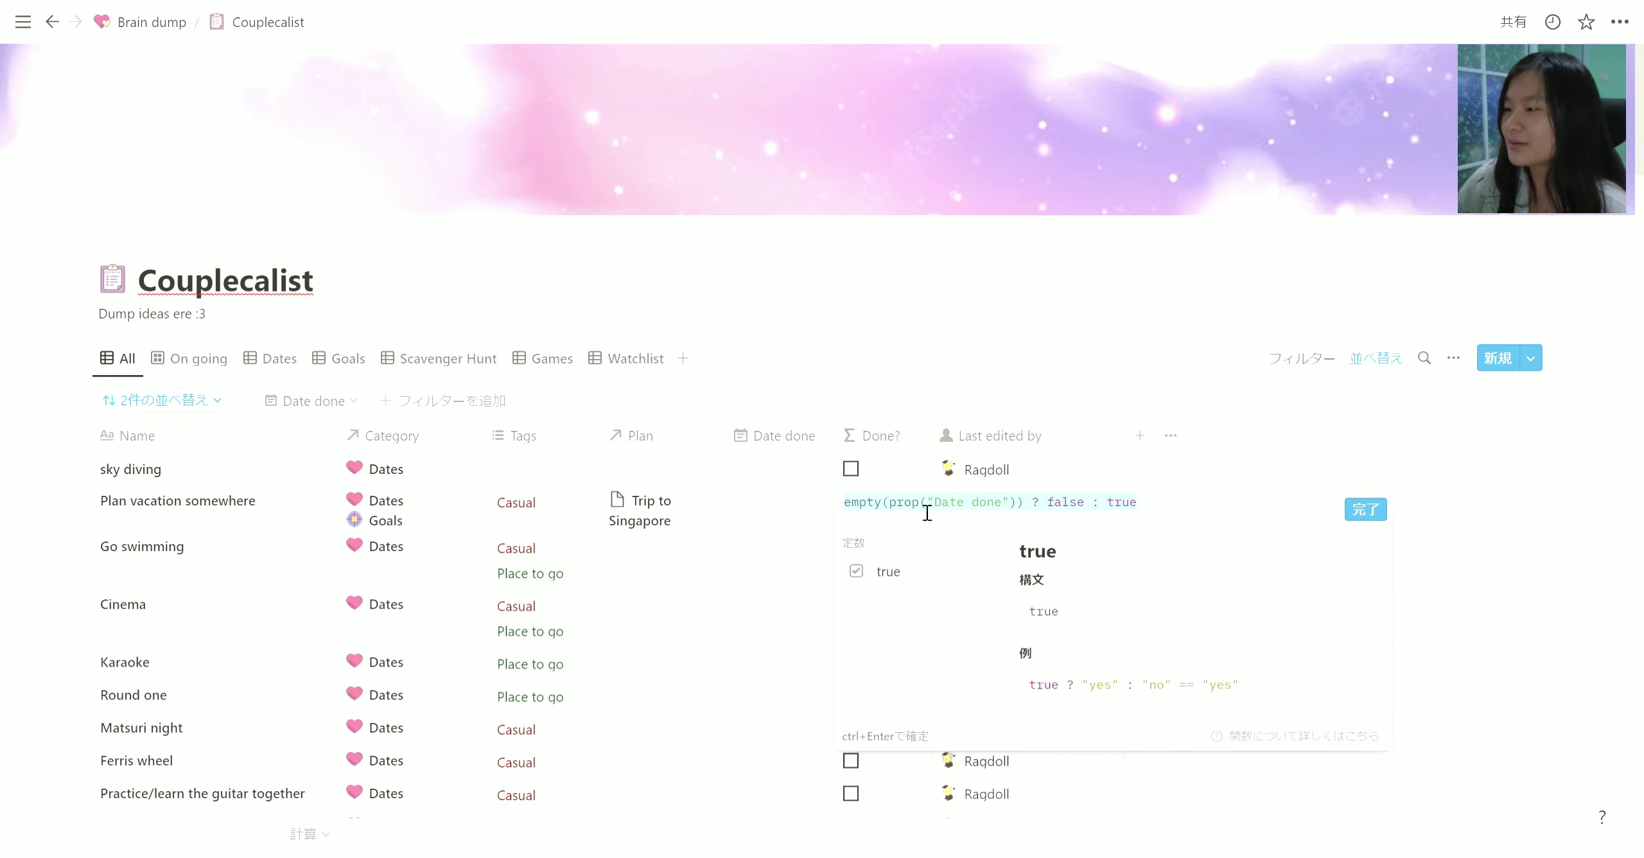
pyautogui.click(776, 463)
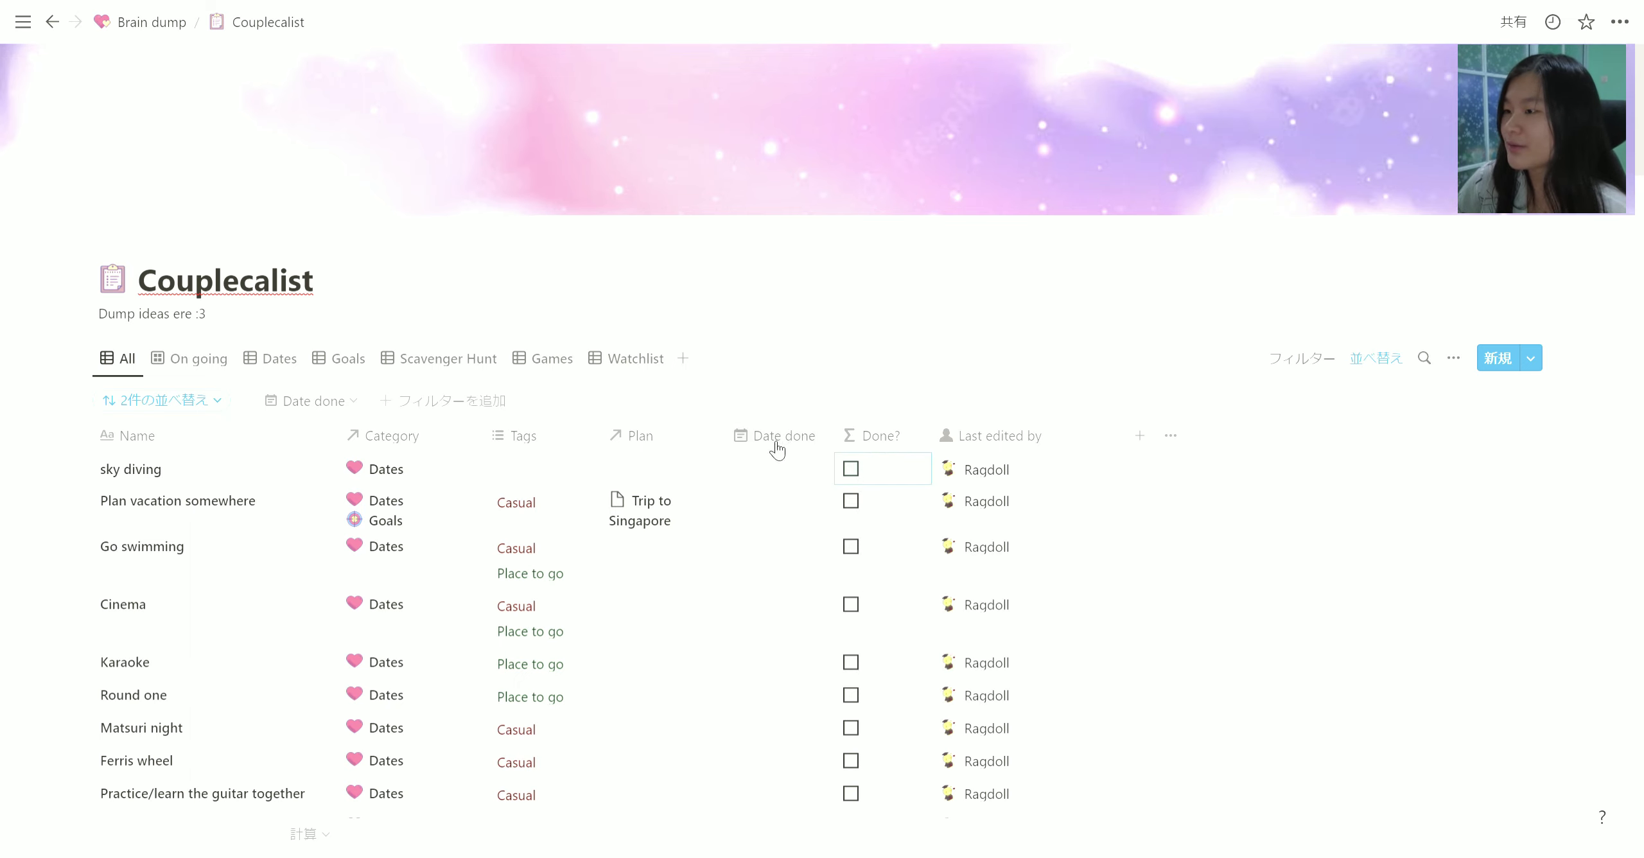
# Step: Set Plan vacation somewhere's Date done to August 23, 2022
pyautogui.click(761, 524)
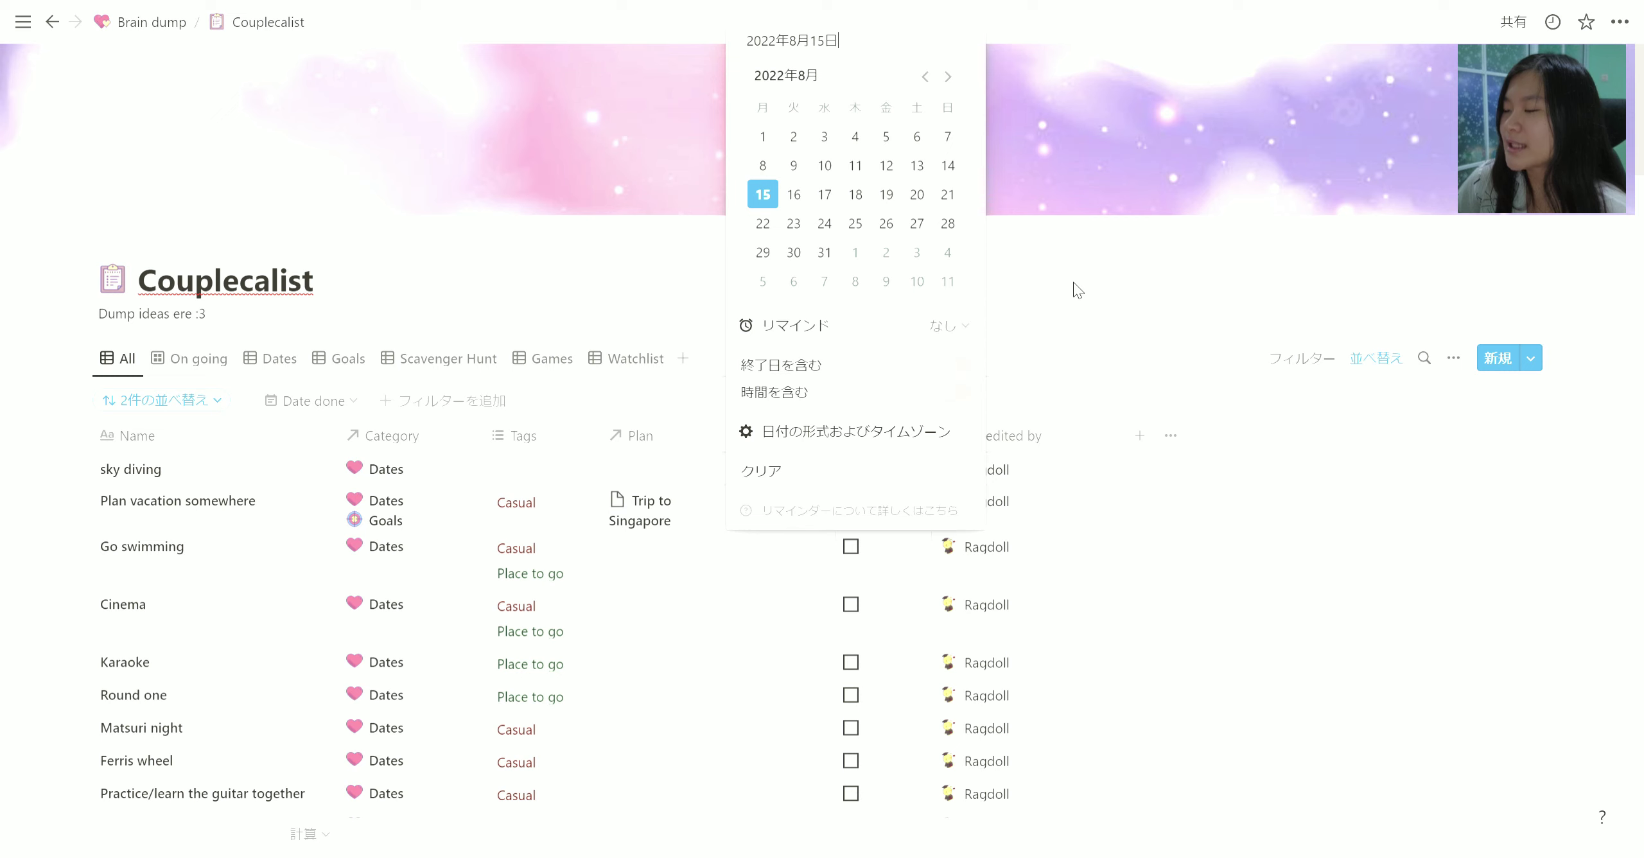
pyautogui.click(1127, 273)
pyautogui.click(785, 518)
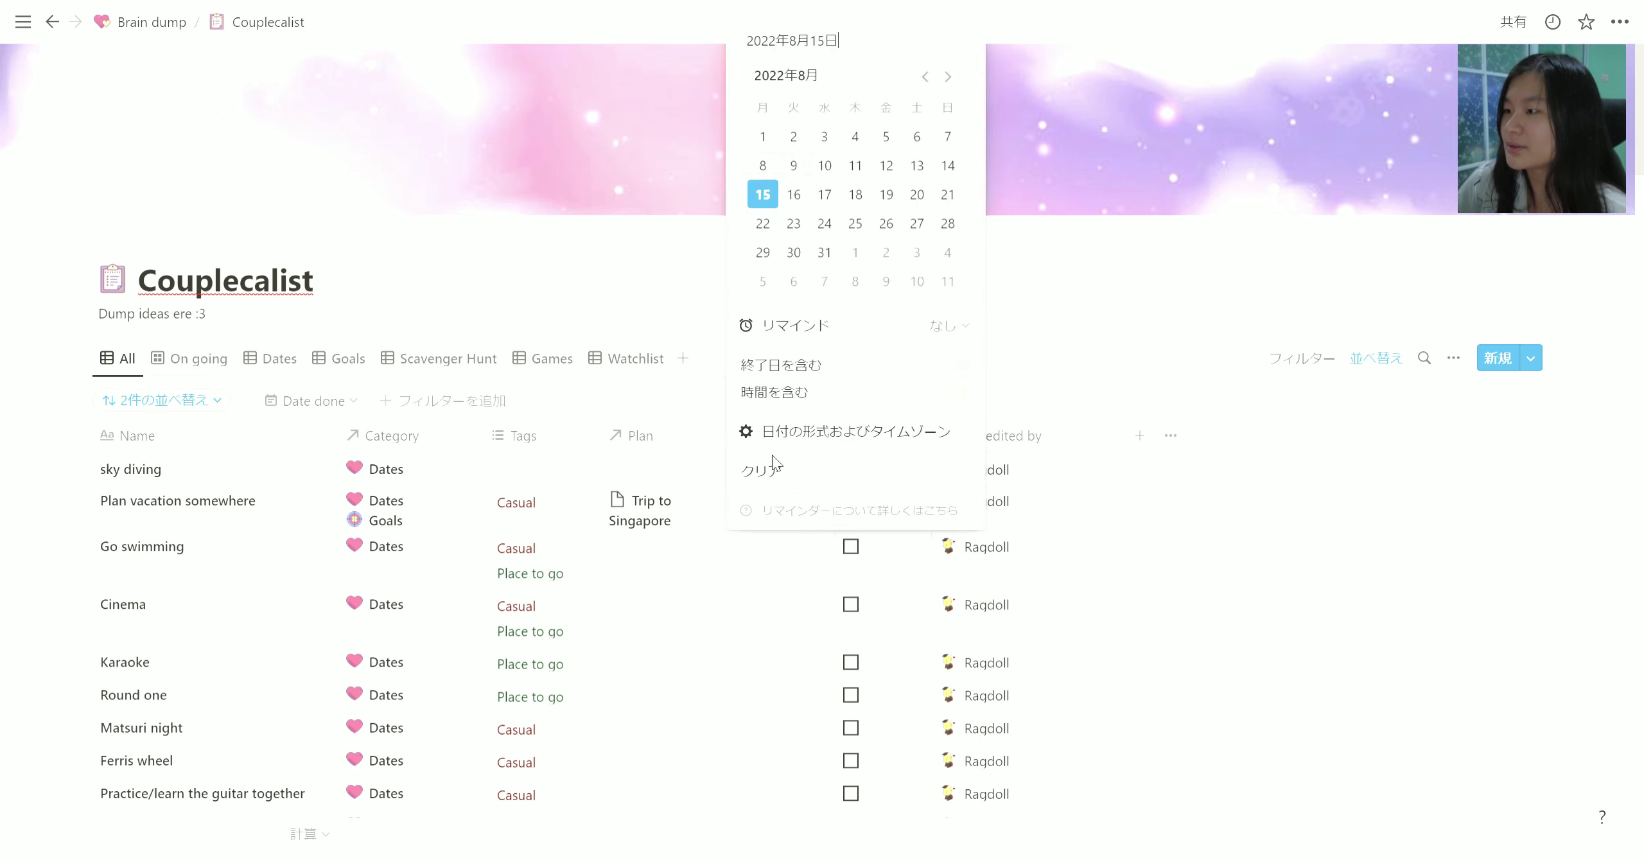
pyautogui.click(810, 223)
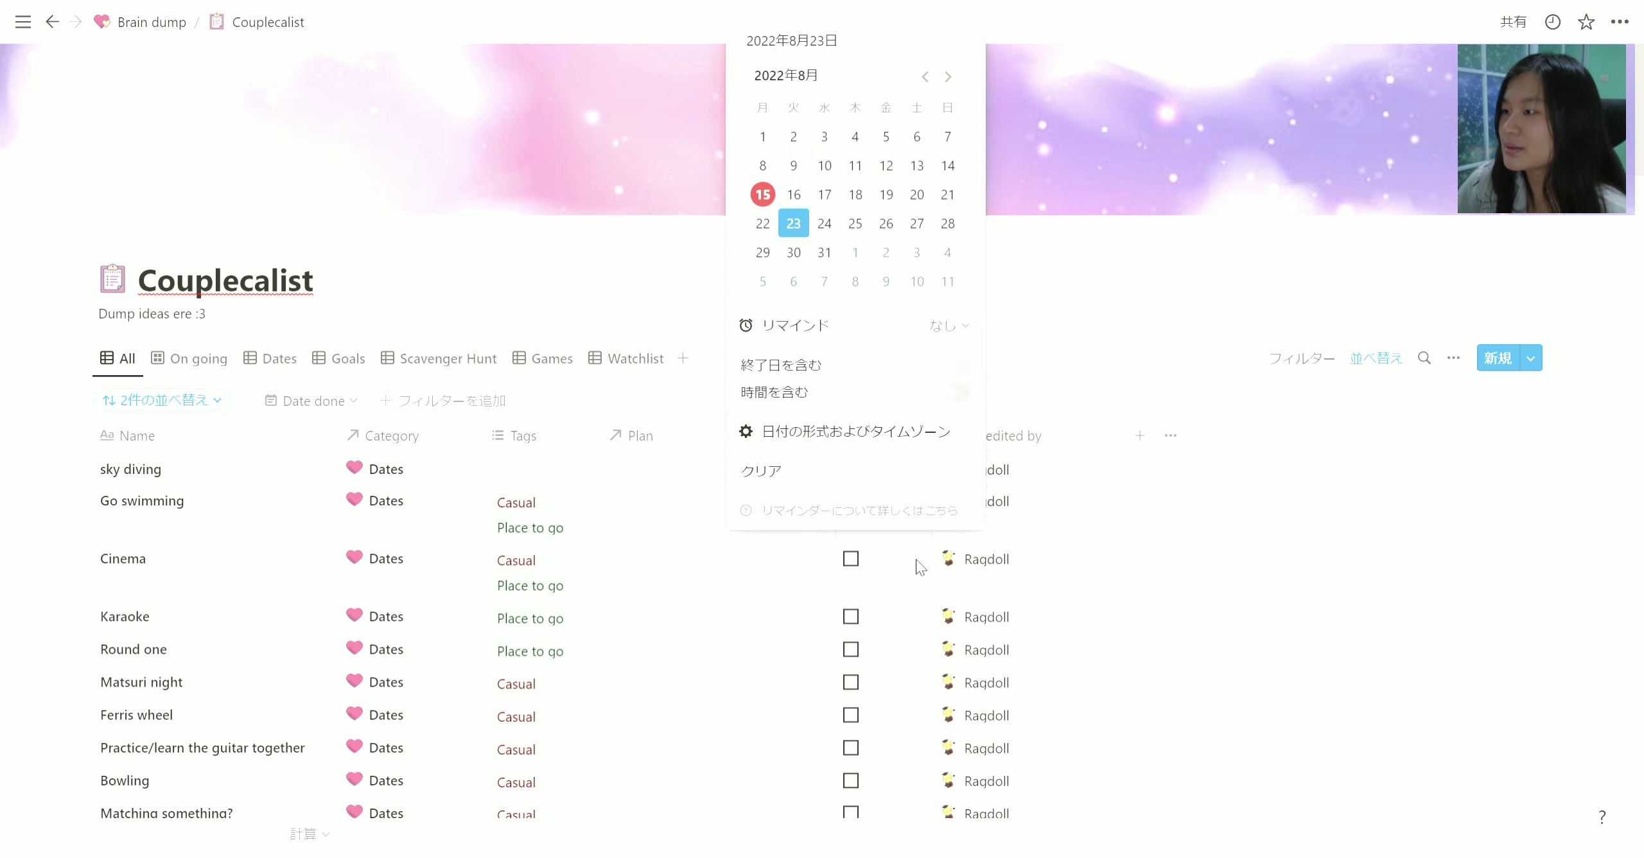
pyautogui.click(797, 167)
pyautogui.click(1128, 237)
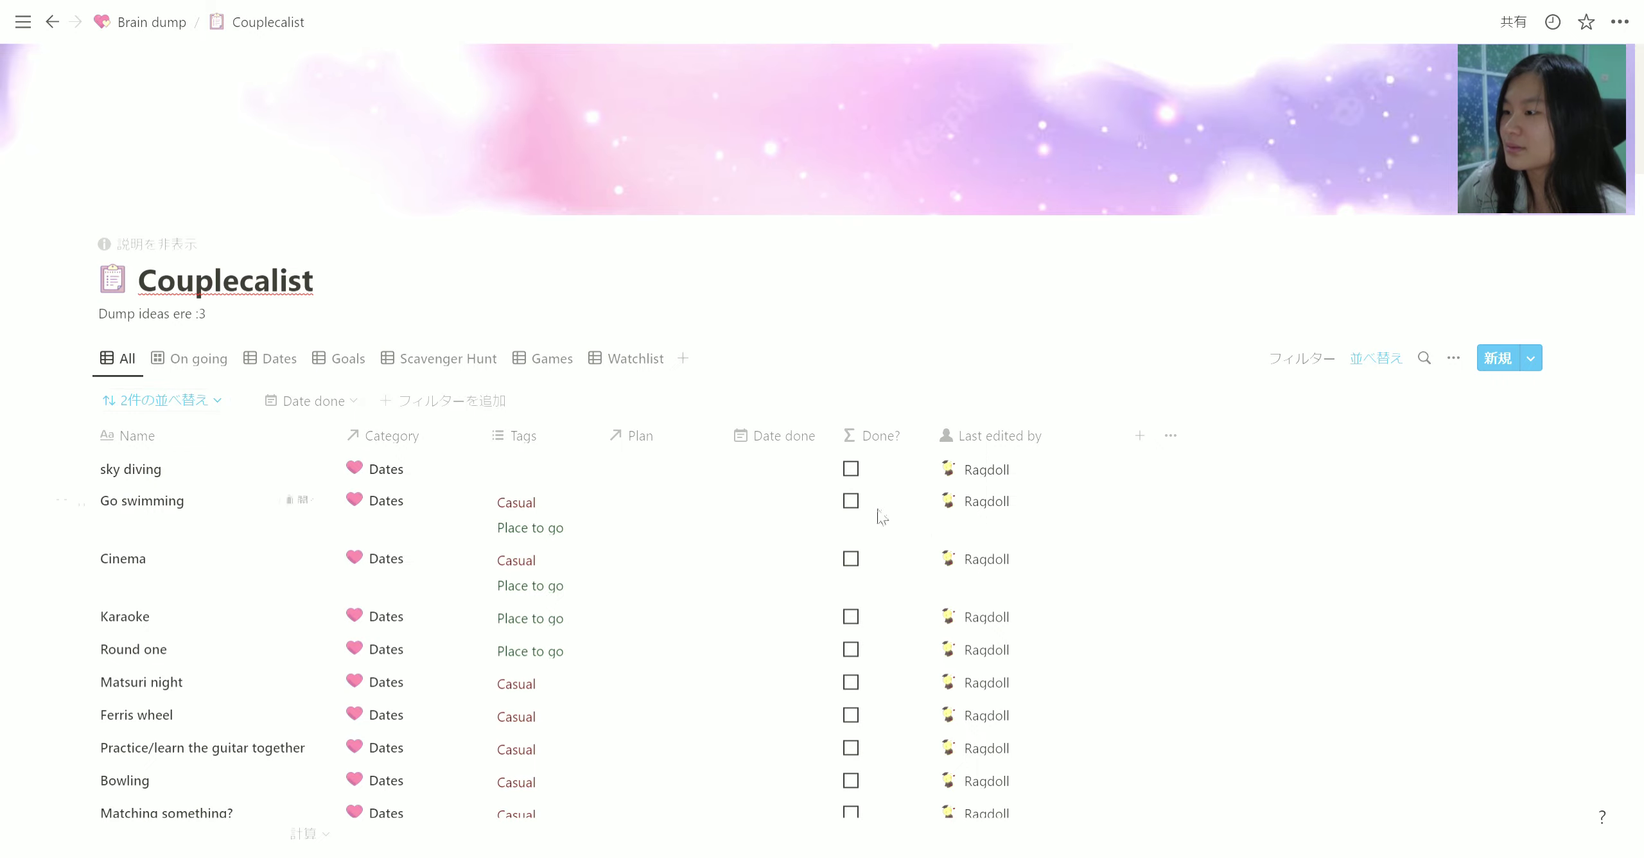
# Step: Scroll down the Couplecalist page and back up to the All table
pyautogui.scroll(-10, 877, 517)
pyautogui.scroll(-10, 869, 543)
pyautogui.scroll(-10, 869, 550)
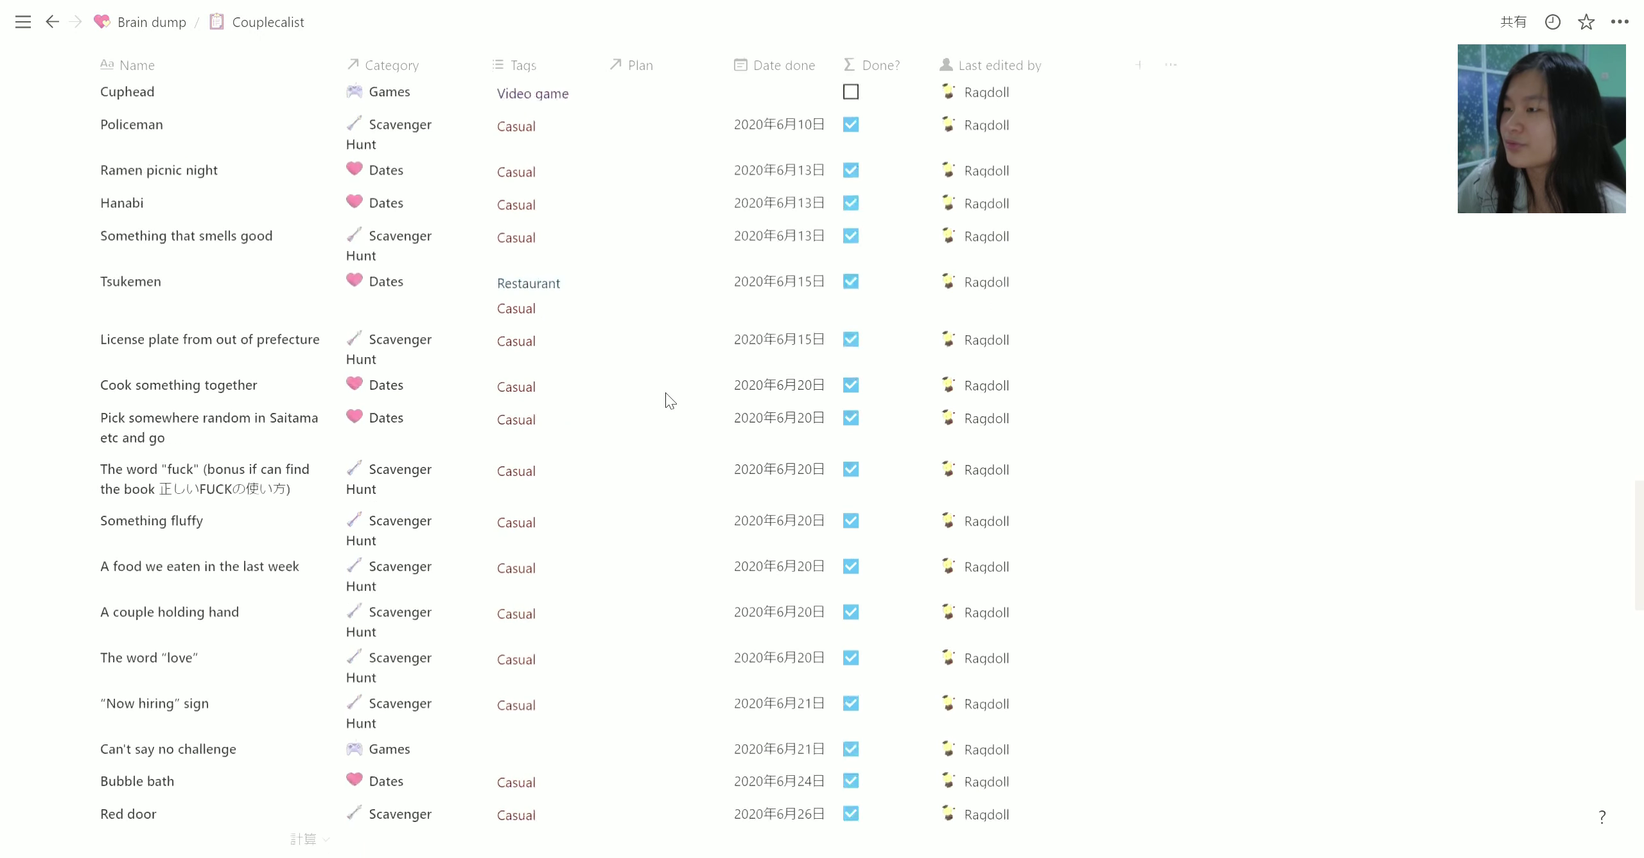
pyautogui.scroll(-5, 663, 392)
pyautogui.scroll(9, 934, 494)
pyautogui.scroll(10, 934, 494)
pyautogui.scroll(10, 944, 494)
pyautogui.scroll(10, 572, 224)
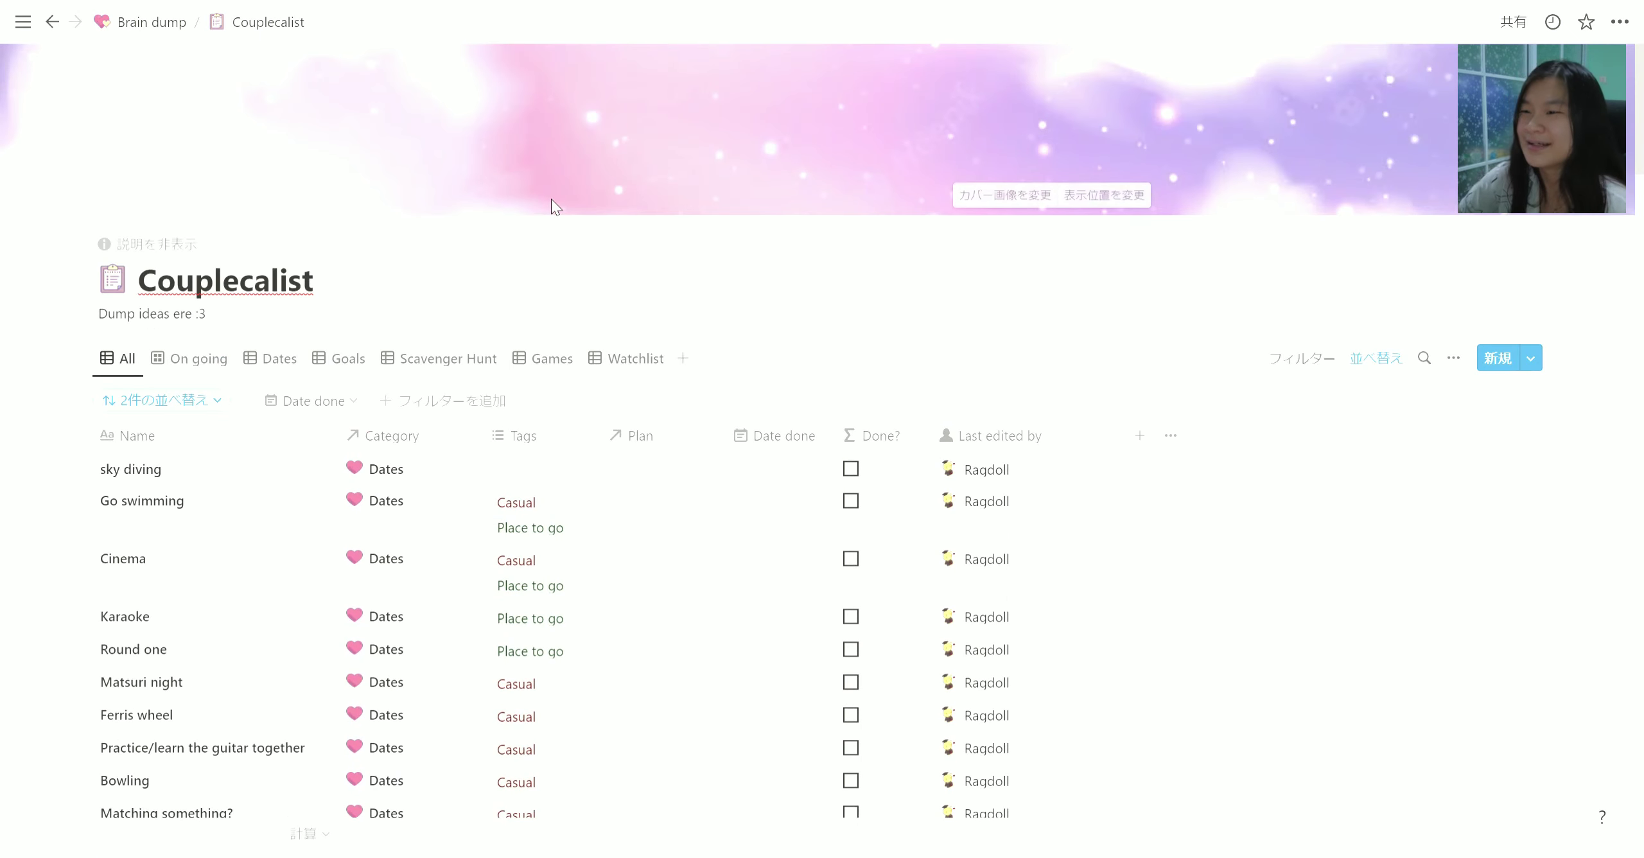
# Step: Show the On going gallery and inspect its unchecked-only Done? filter
pyautogui.click(193, 358)
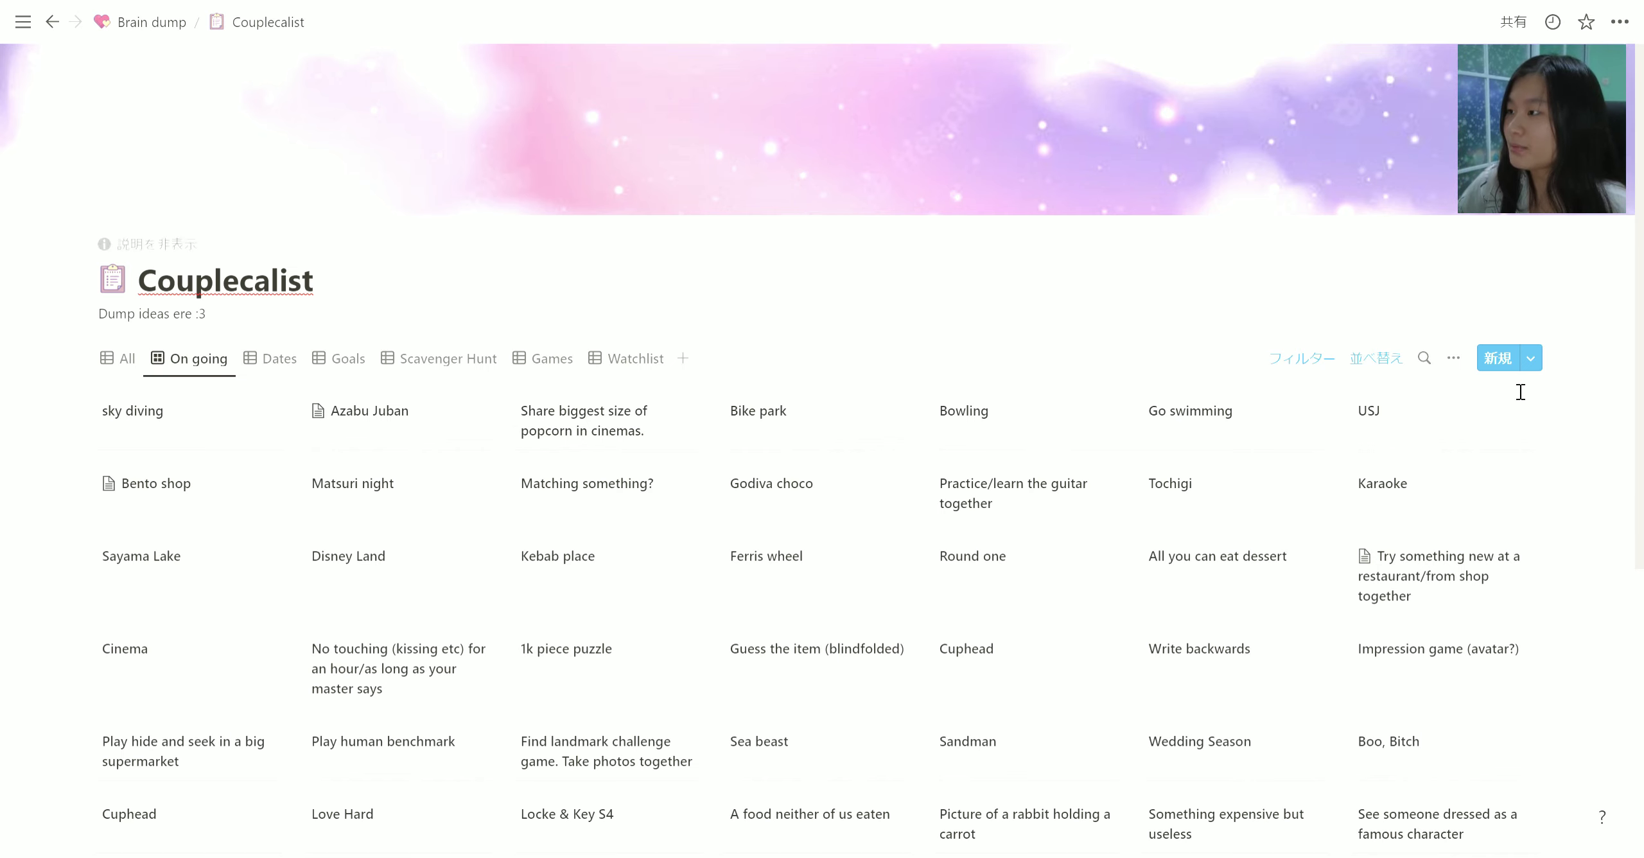
pyautogui.click(1294, 357)
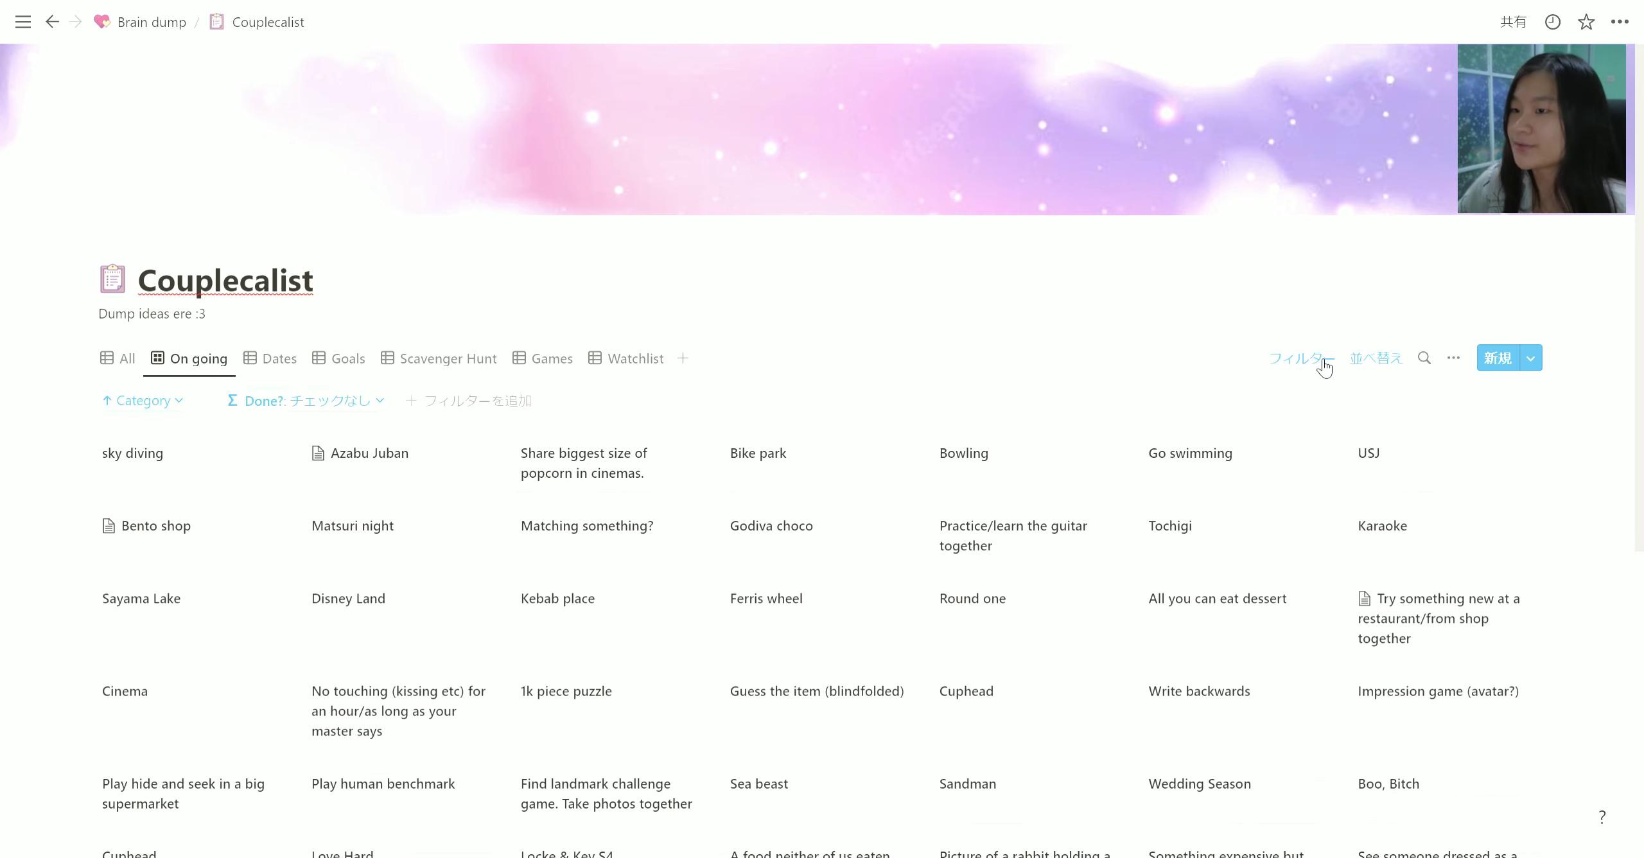
pyautogui.click(339, 411)
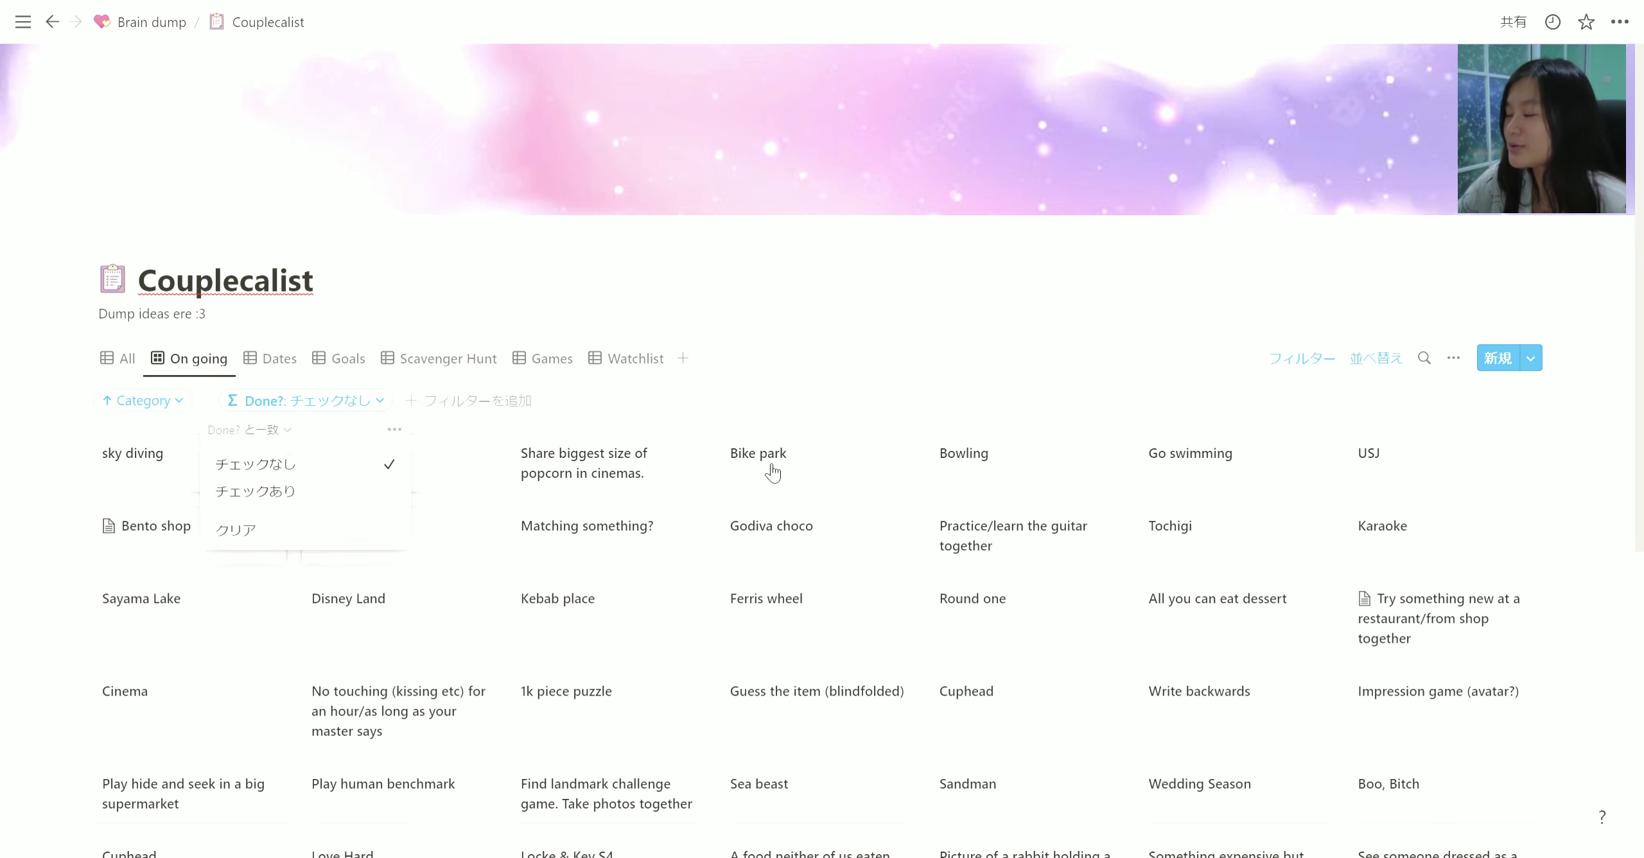
# Step: Browse the Dates, On going and All views, ending on the Dates table
pyautogui.click(279, 358)
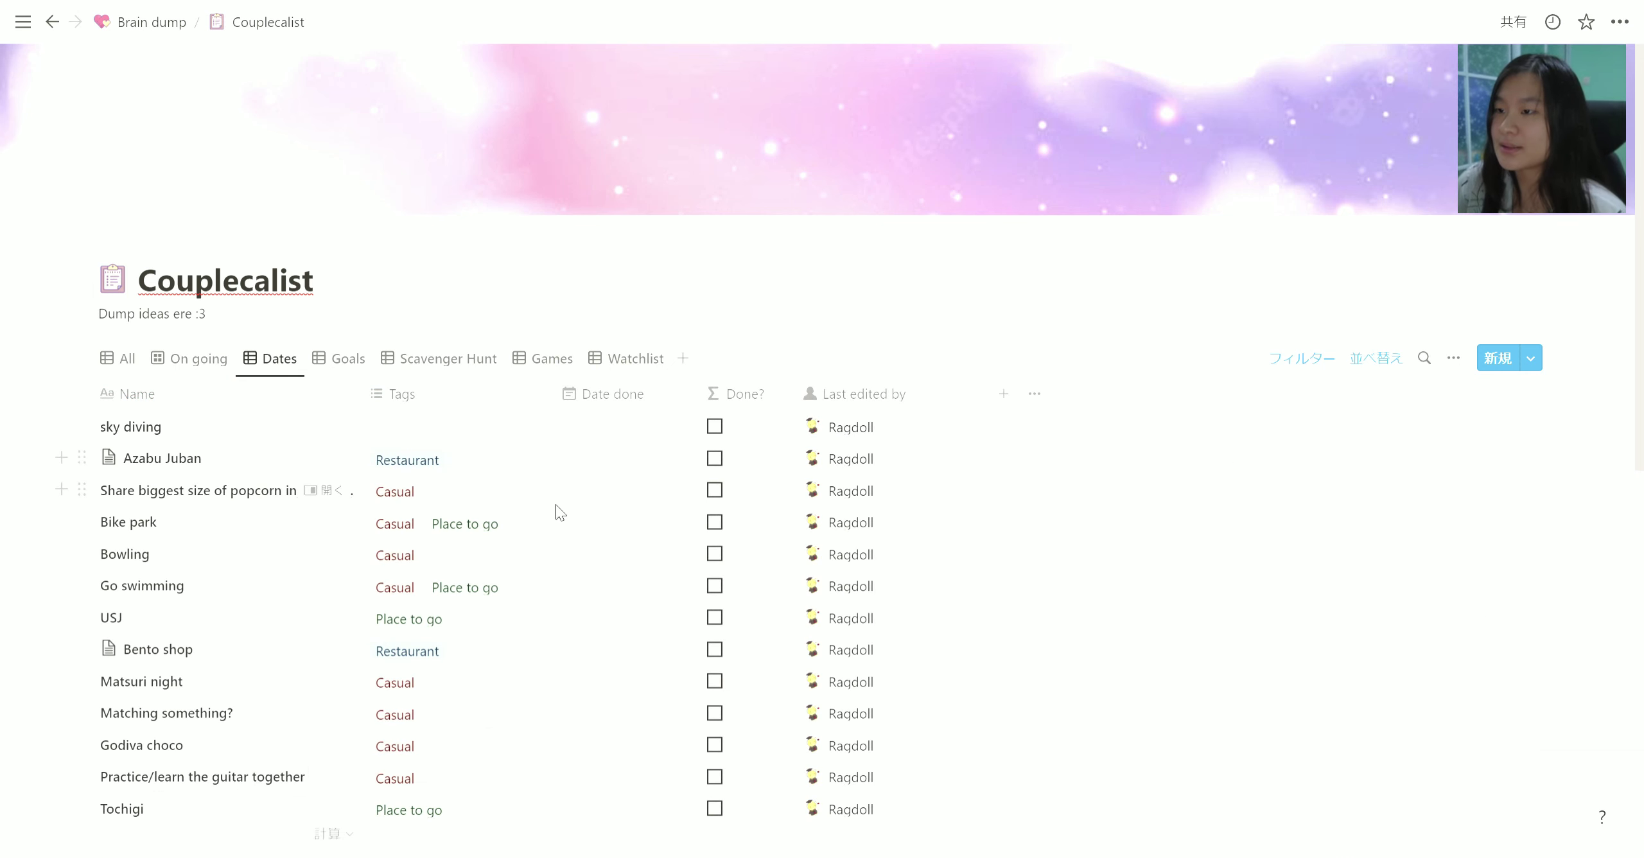
pyautogui.click(154, 362)
pyautogui.scroll(-2, 379, 524)
pyautogui.click(286, 274)
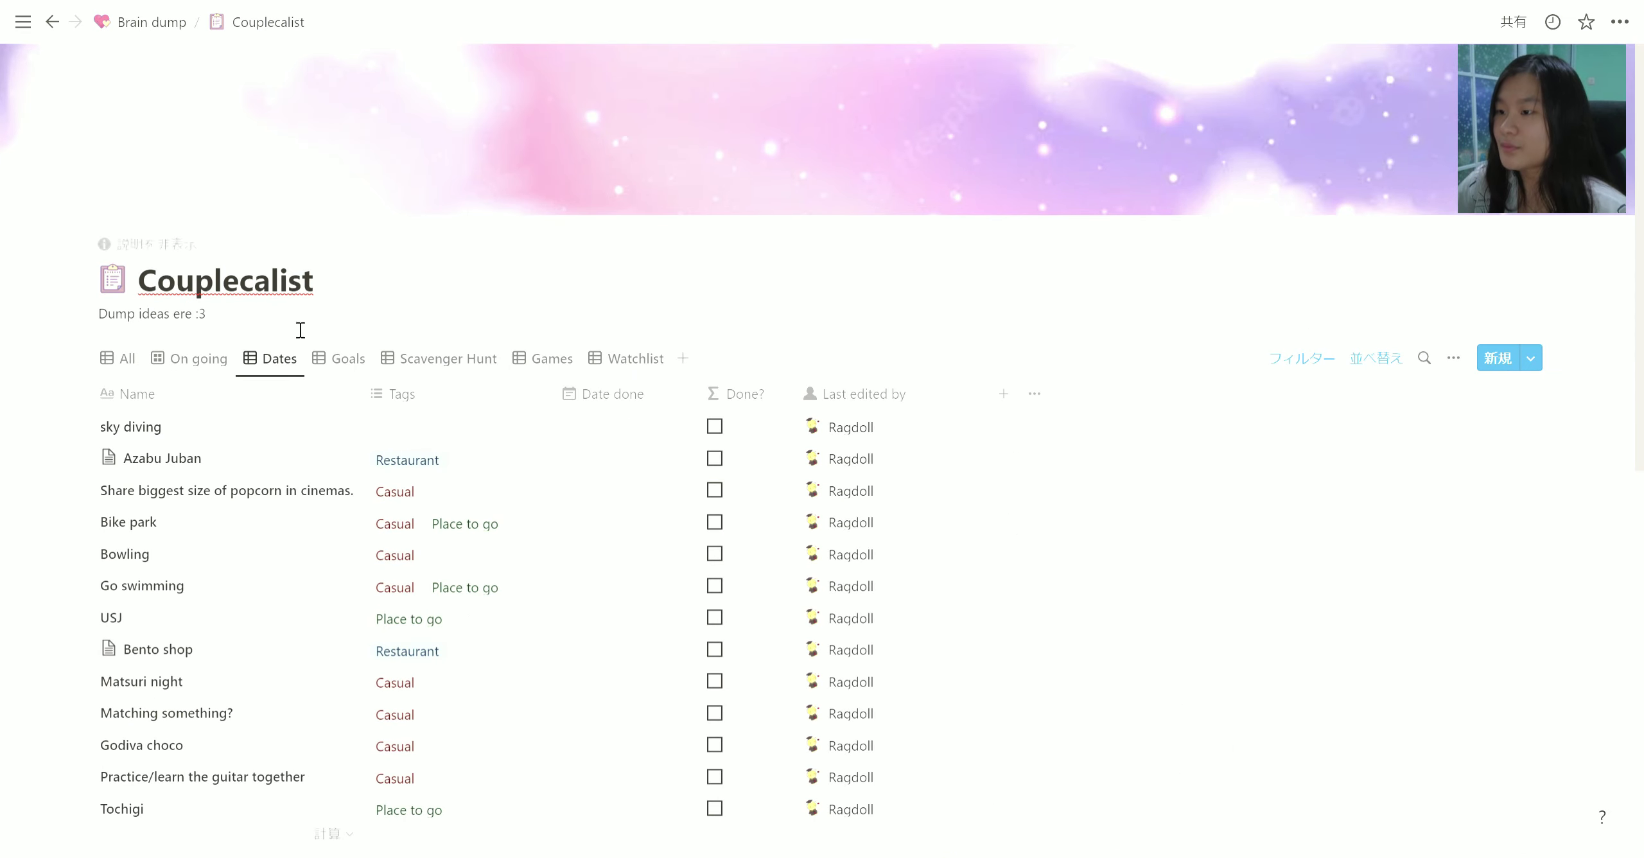
pyautogui.scroll(-1, 535, 553)
pyautogui.scroll(-5, 533, 546)
pyautogui.scroll(-3, 540, 543)
pyautogui.scroll(10, 667, 478)
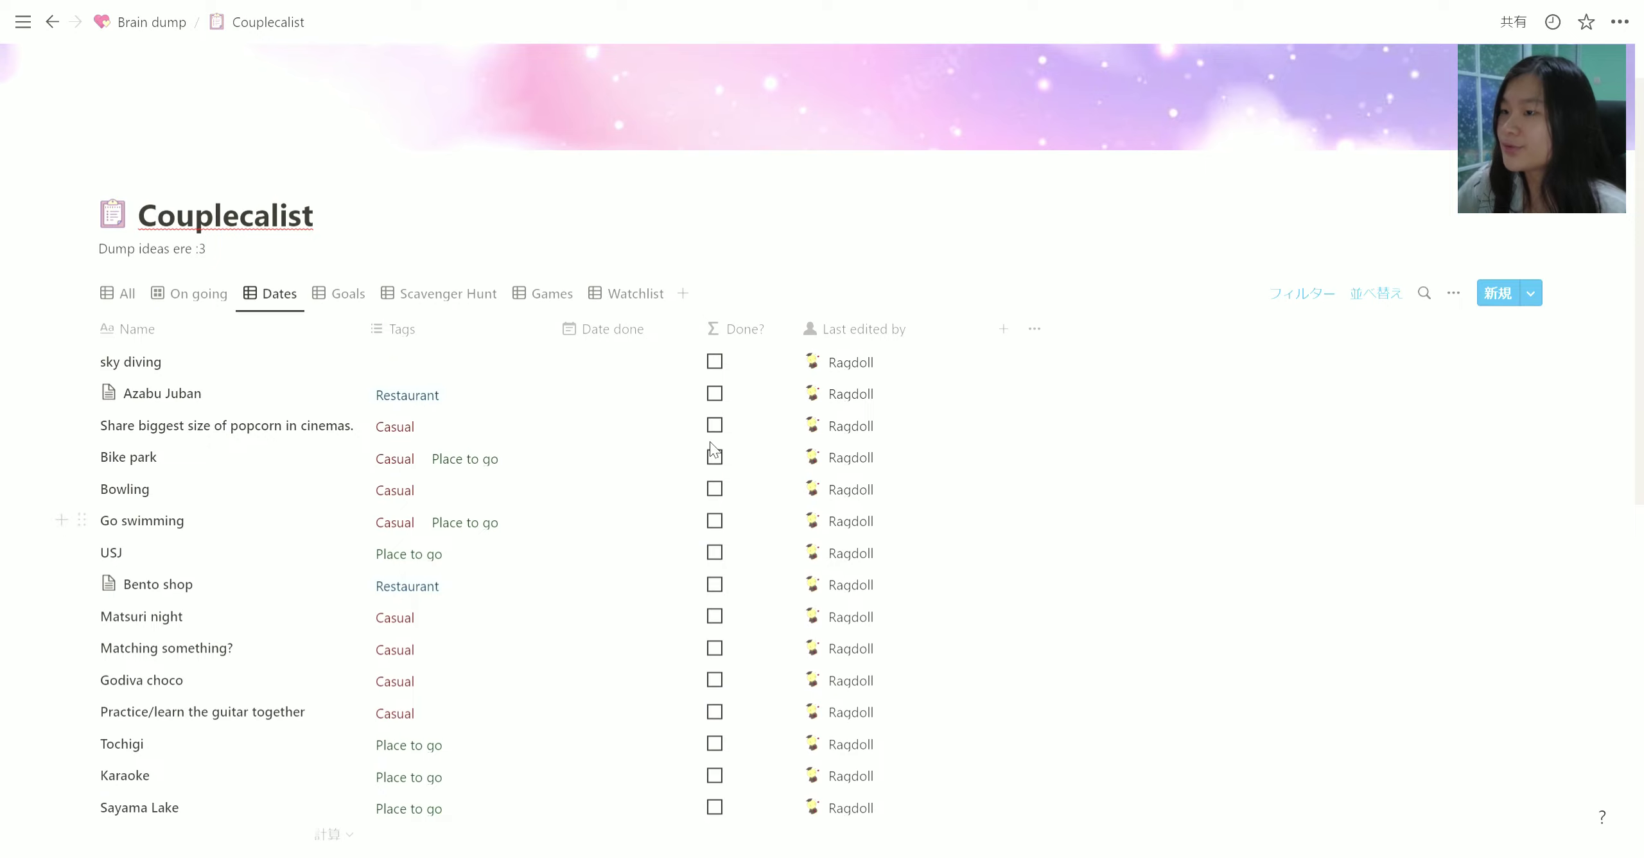
pyautogui.click(106, 362)
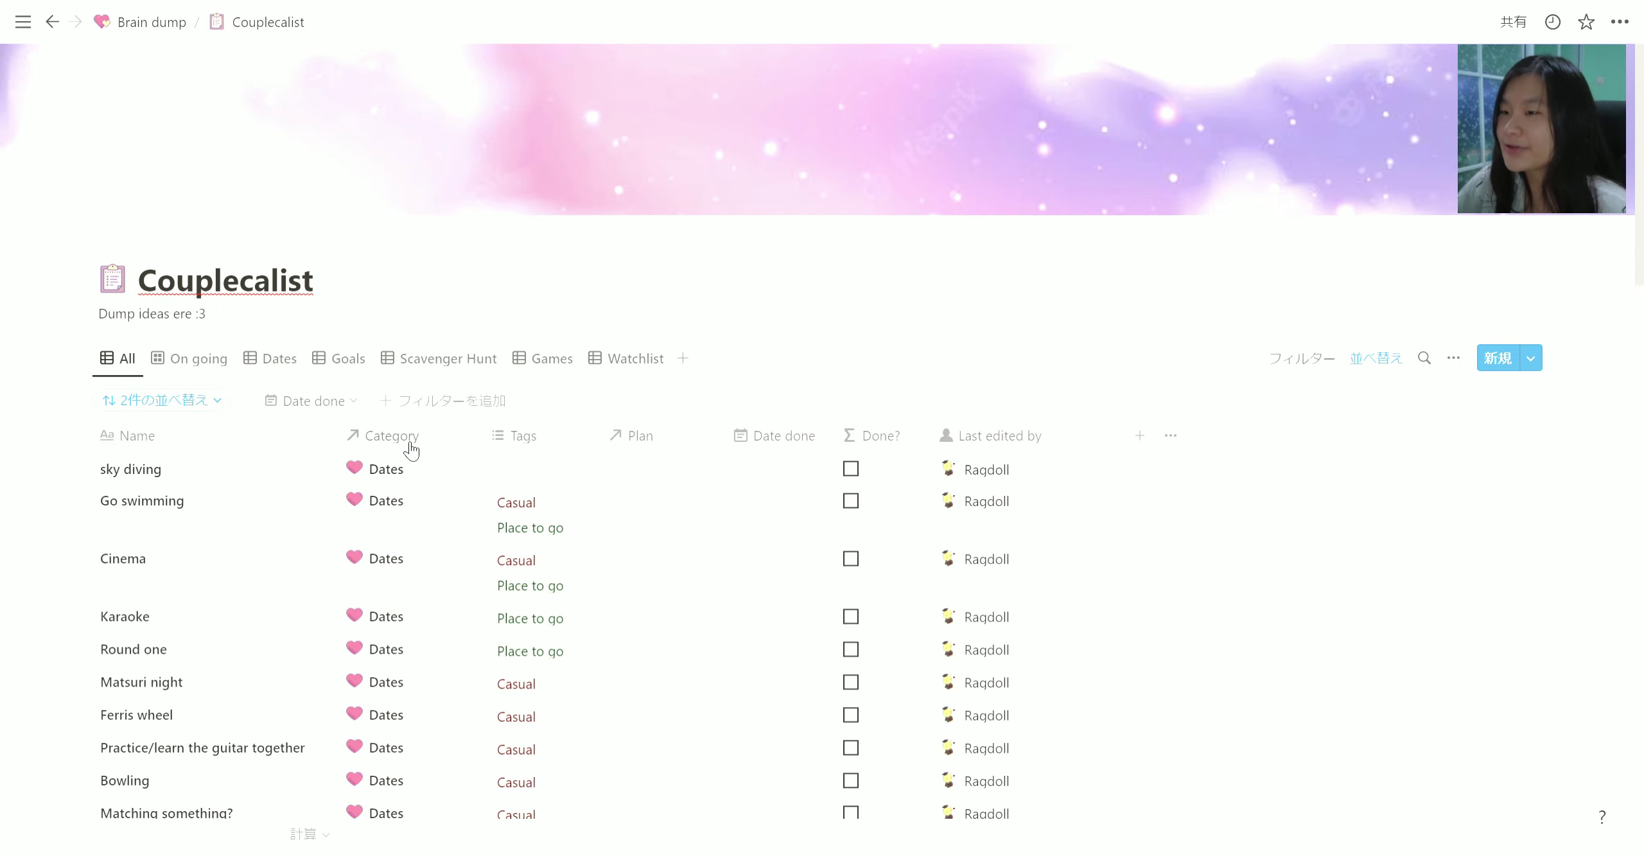
pyautogui.click(281, 362)
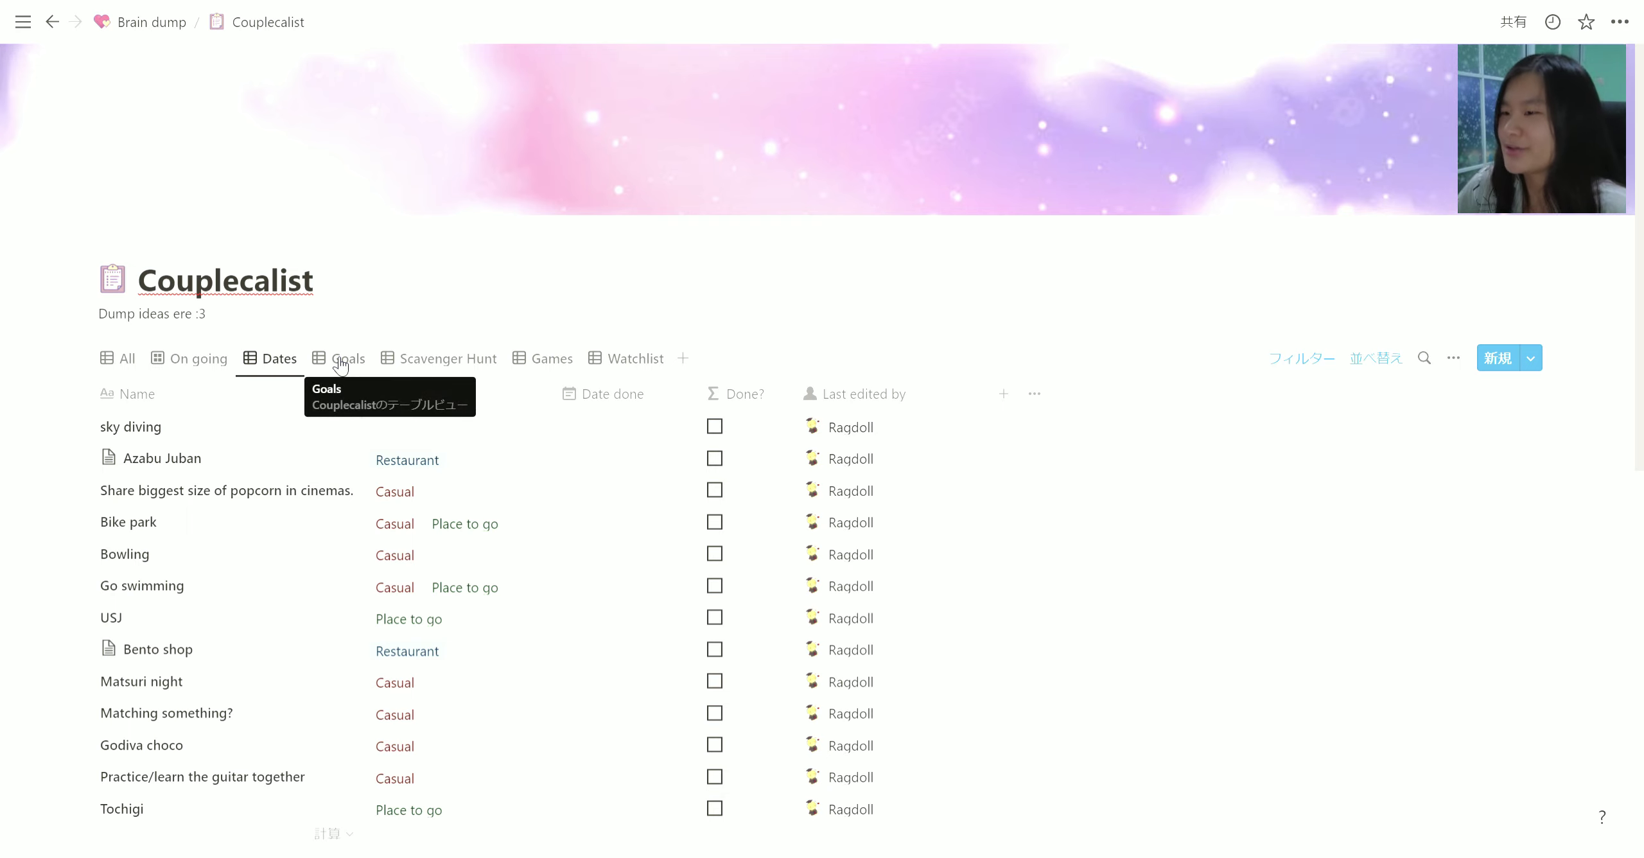
# Step: Look over the Goals list and scroll through the Scavenger Hunt list
pyautogui.click(338, 364)
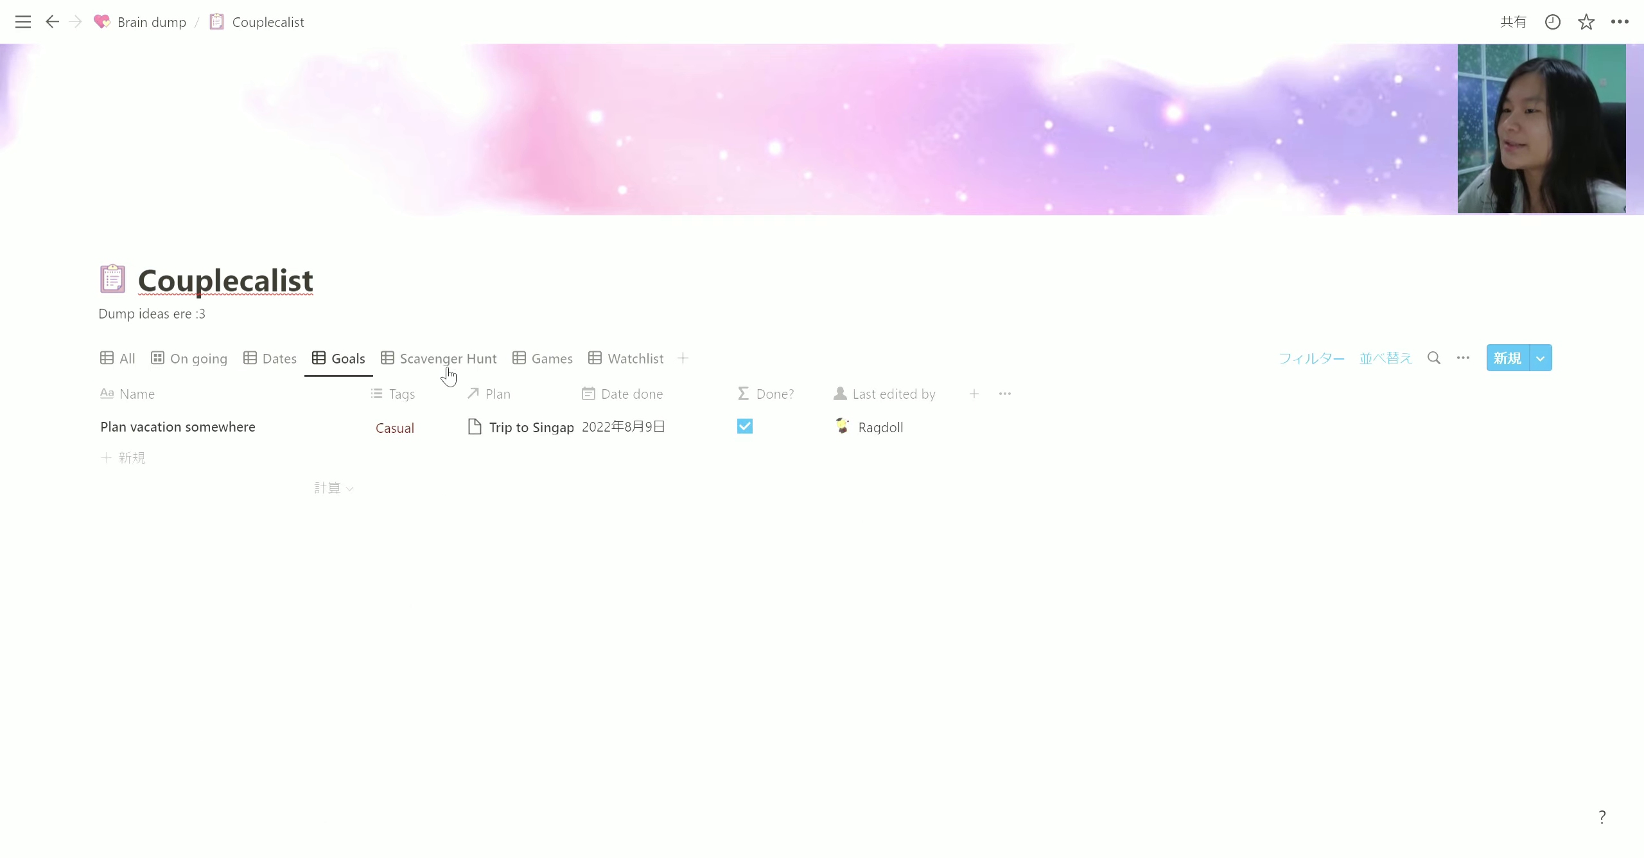
pyautogui.click(447, 369)
pyautogui.scroll(-1, 294, 469)
pyautogui.scroll(-4, 289, 470)
pyautogui.scroll(-3, 257, 443)
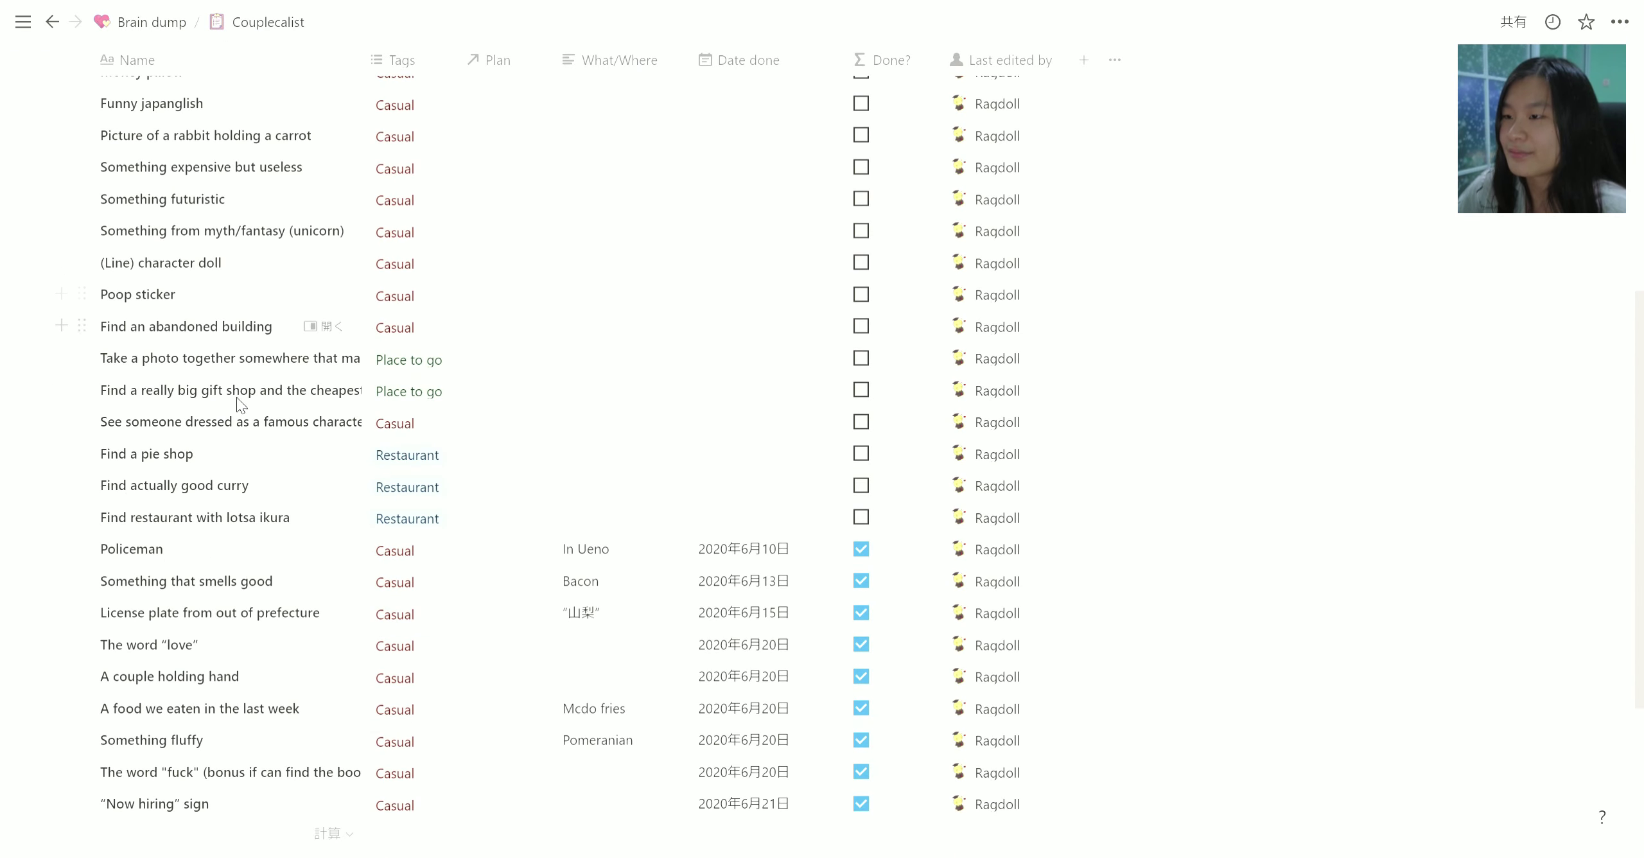
pyautogui.scroll(-4, 231, 449)
pyautogui.scroll(6, 220, 477)
pyautogui.scroll(6, 323, 484)
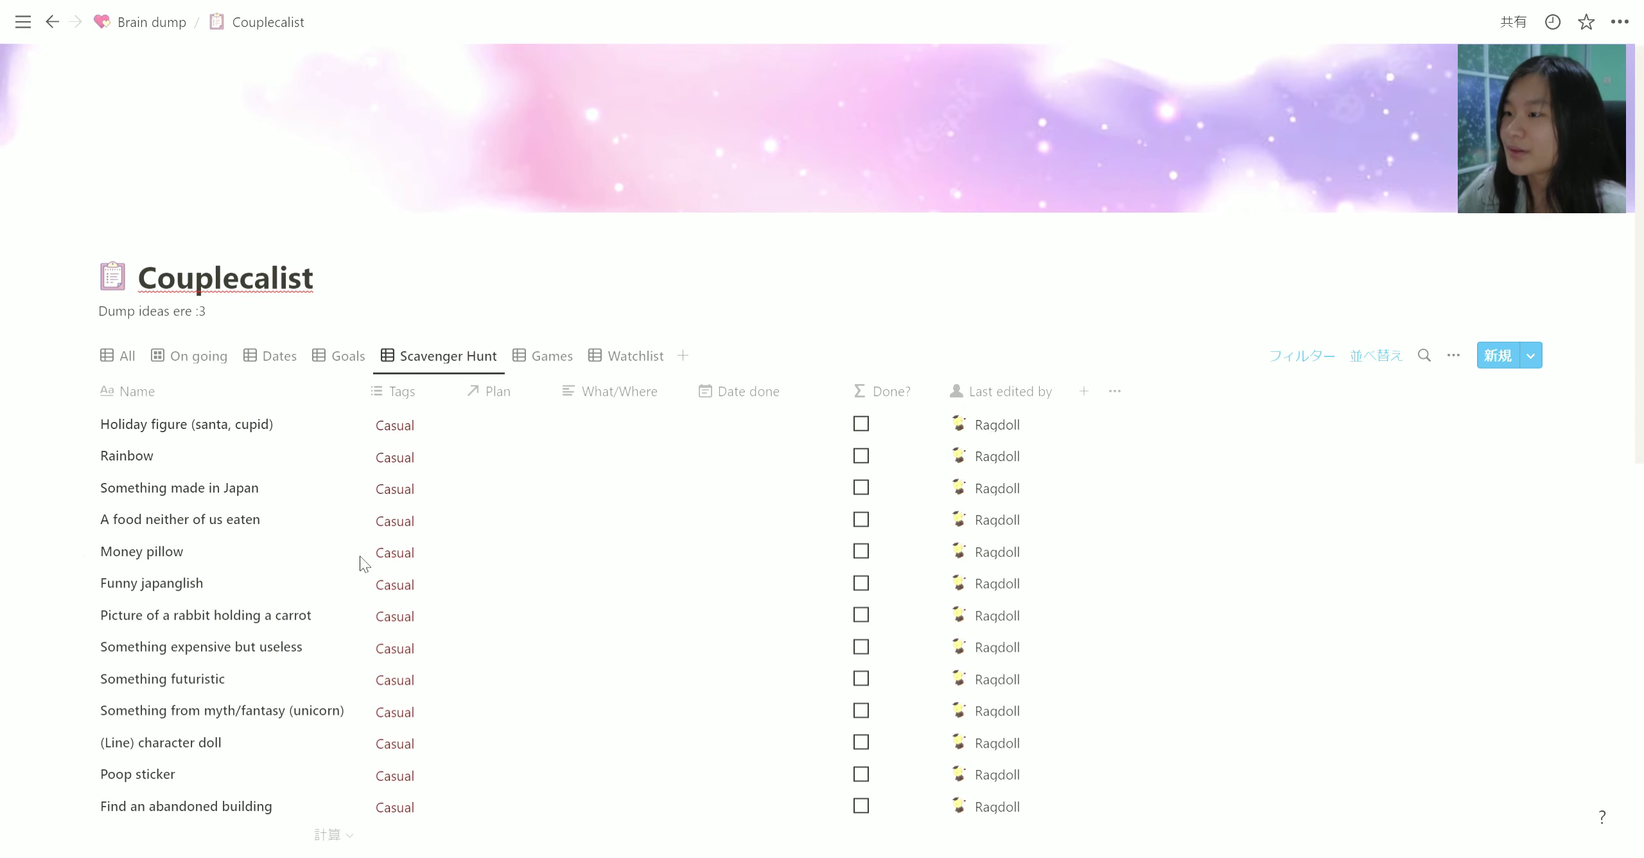
# Step: Show the Games table and read the full Guess the picture idea
pyautogui.click(558, 359)
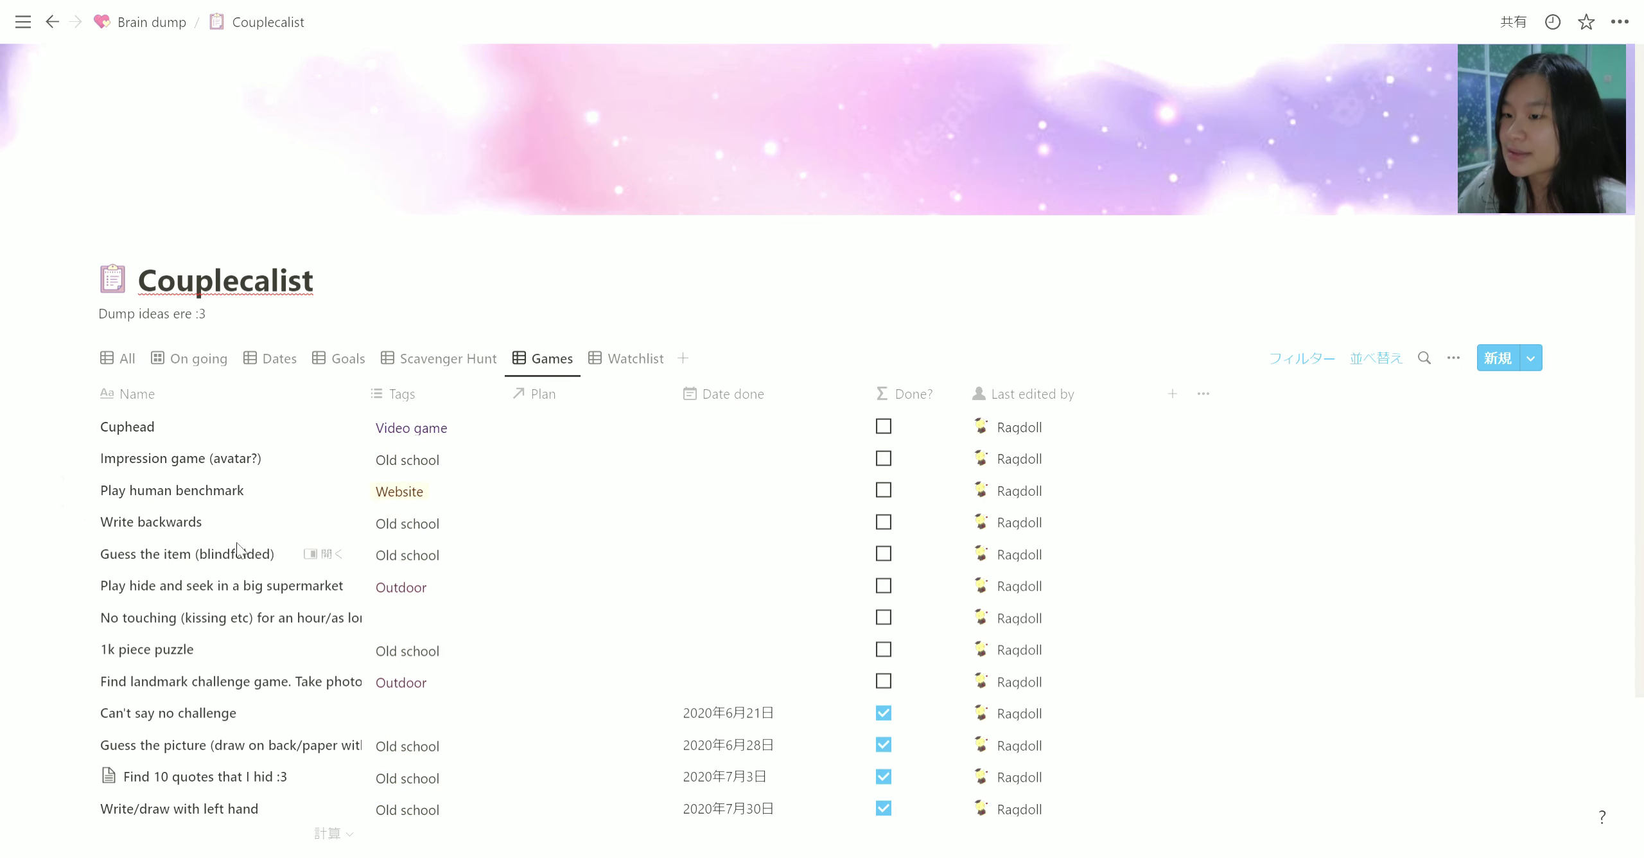
pyautogui.scroll(-1, 236, 545)
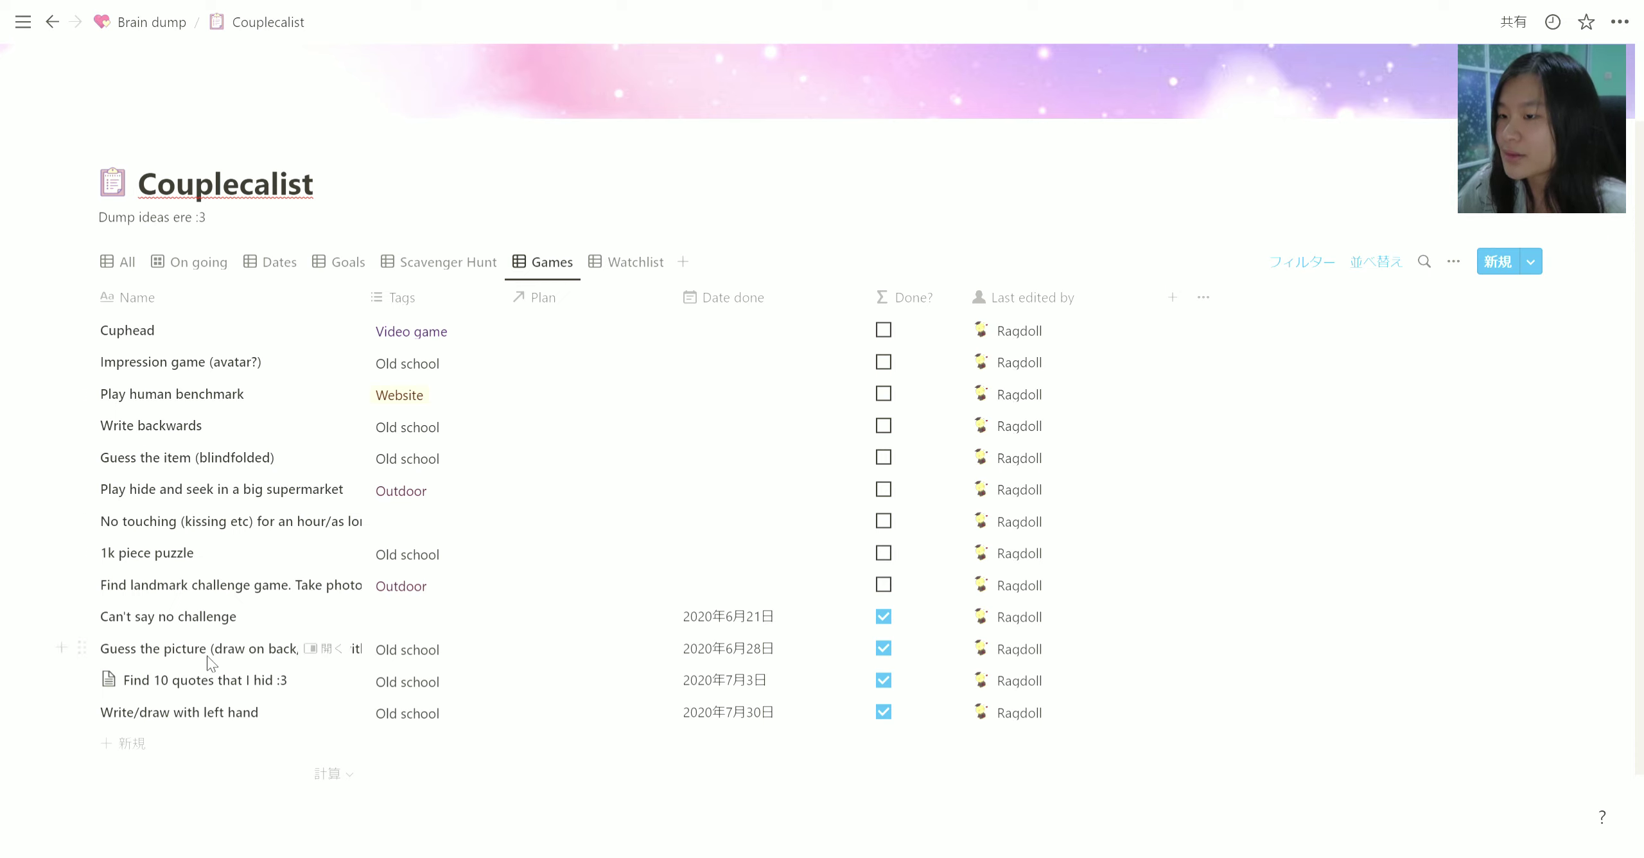
pyautogui.click(226, 650)
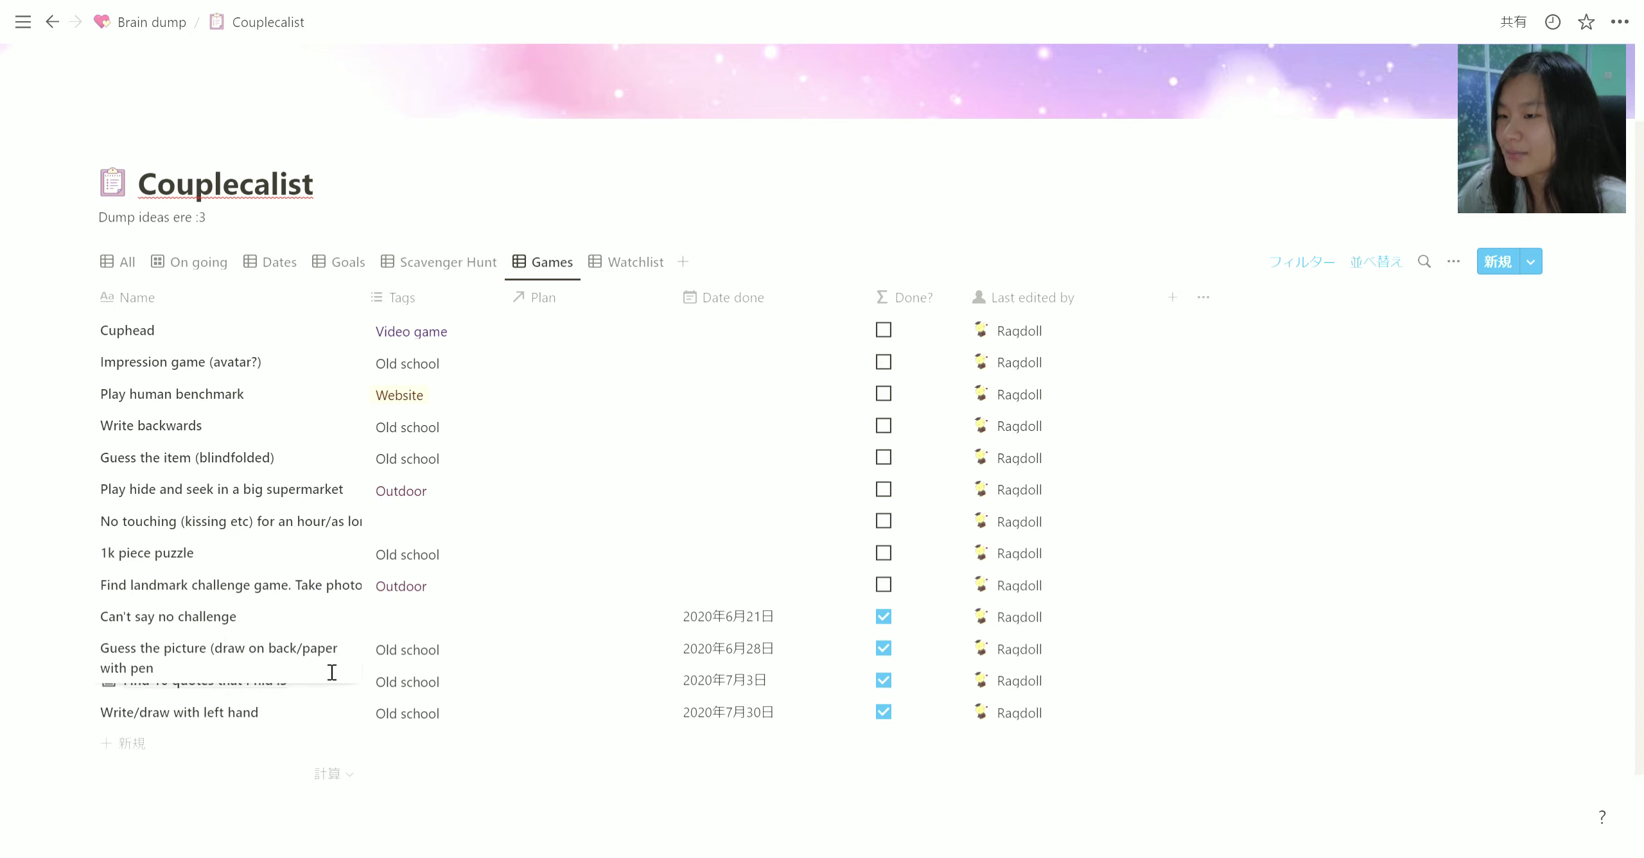
# Step: Browse the Watchlist movies and view the Rating (AT) options without choosing one
pyautogui.click(662, 261)
pyautogui.scroll(-5, 832, 473)
pyautogui.scroll(-5, 835, 474)
pyautogui.scroll(-5, 835, 474)
pyautogui.scroll(-5, 835, 474)
pyautogui.scroll(-5, 834, 473)
pyautogui.scroll(-5, 837, 474)
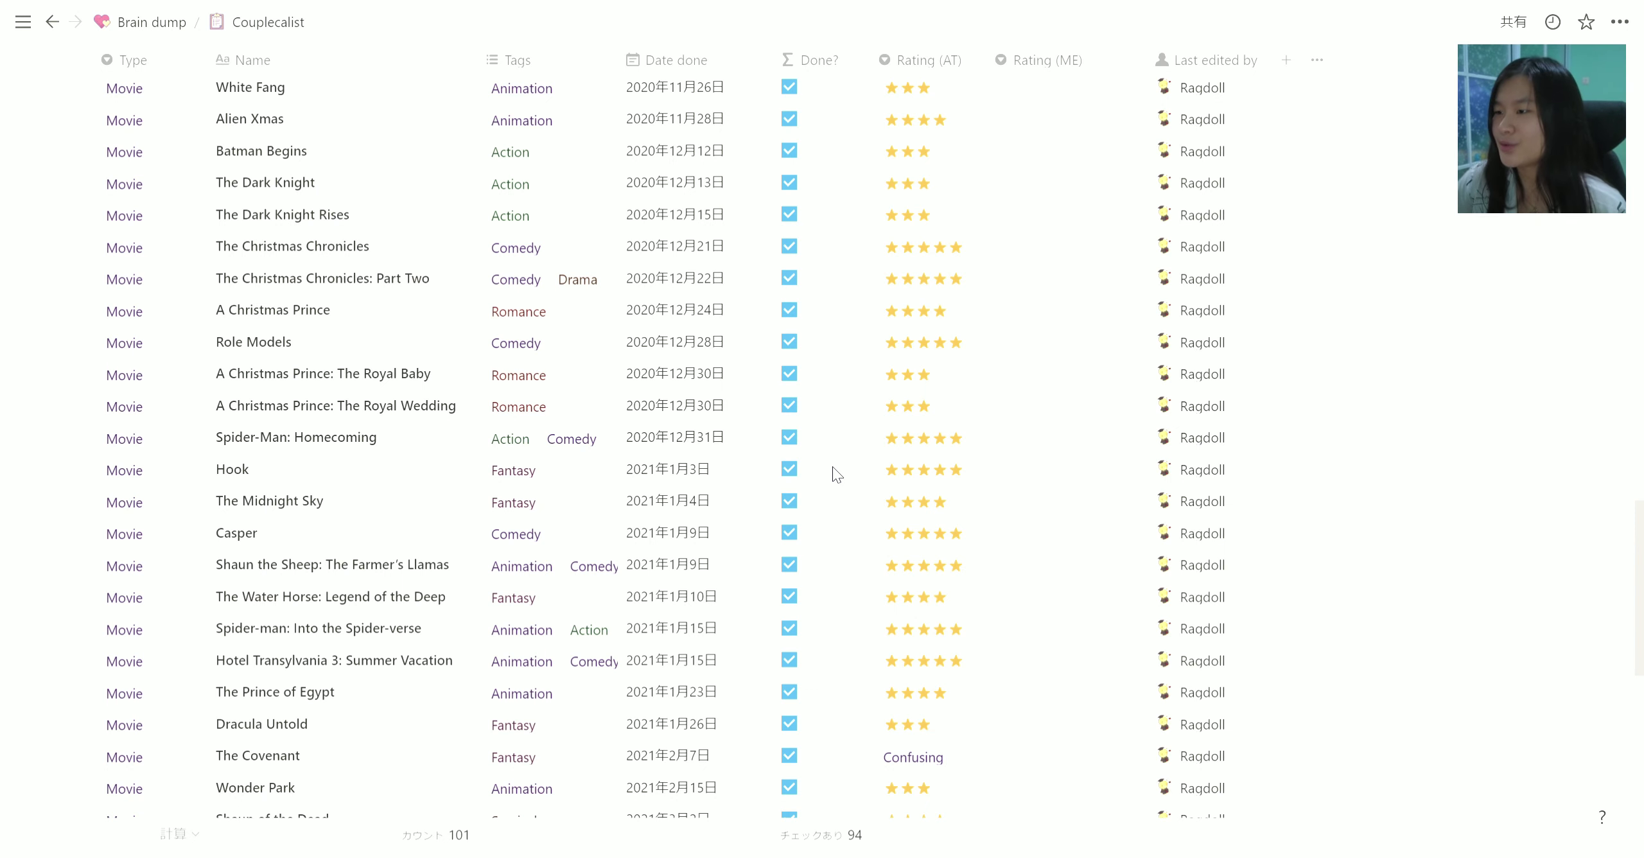
pyautogui.scroll(-1, 837, 475)
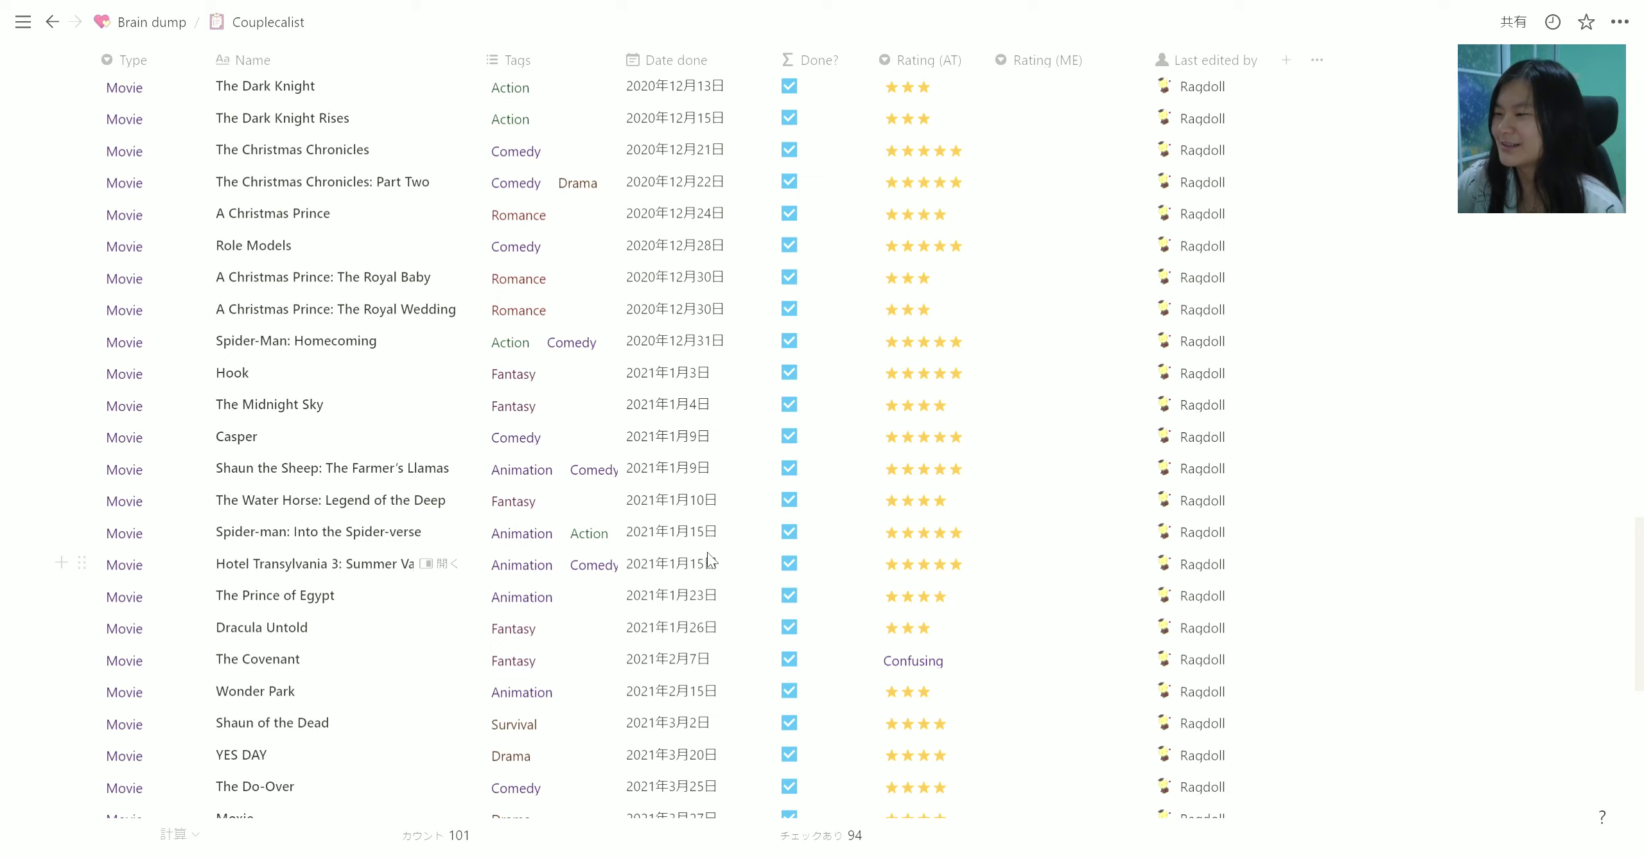
pyautogui.scroll(-4, 685, 578)
pyautogui.scroll(-3, 686, 578)
pyautogui.scroll(6, 680, 584)
pyautogui.scroll(6, 677, 588)
pyautogui.scroll(4, 674, 591)
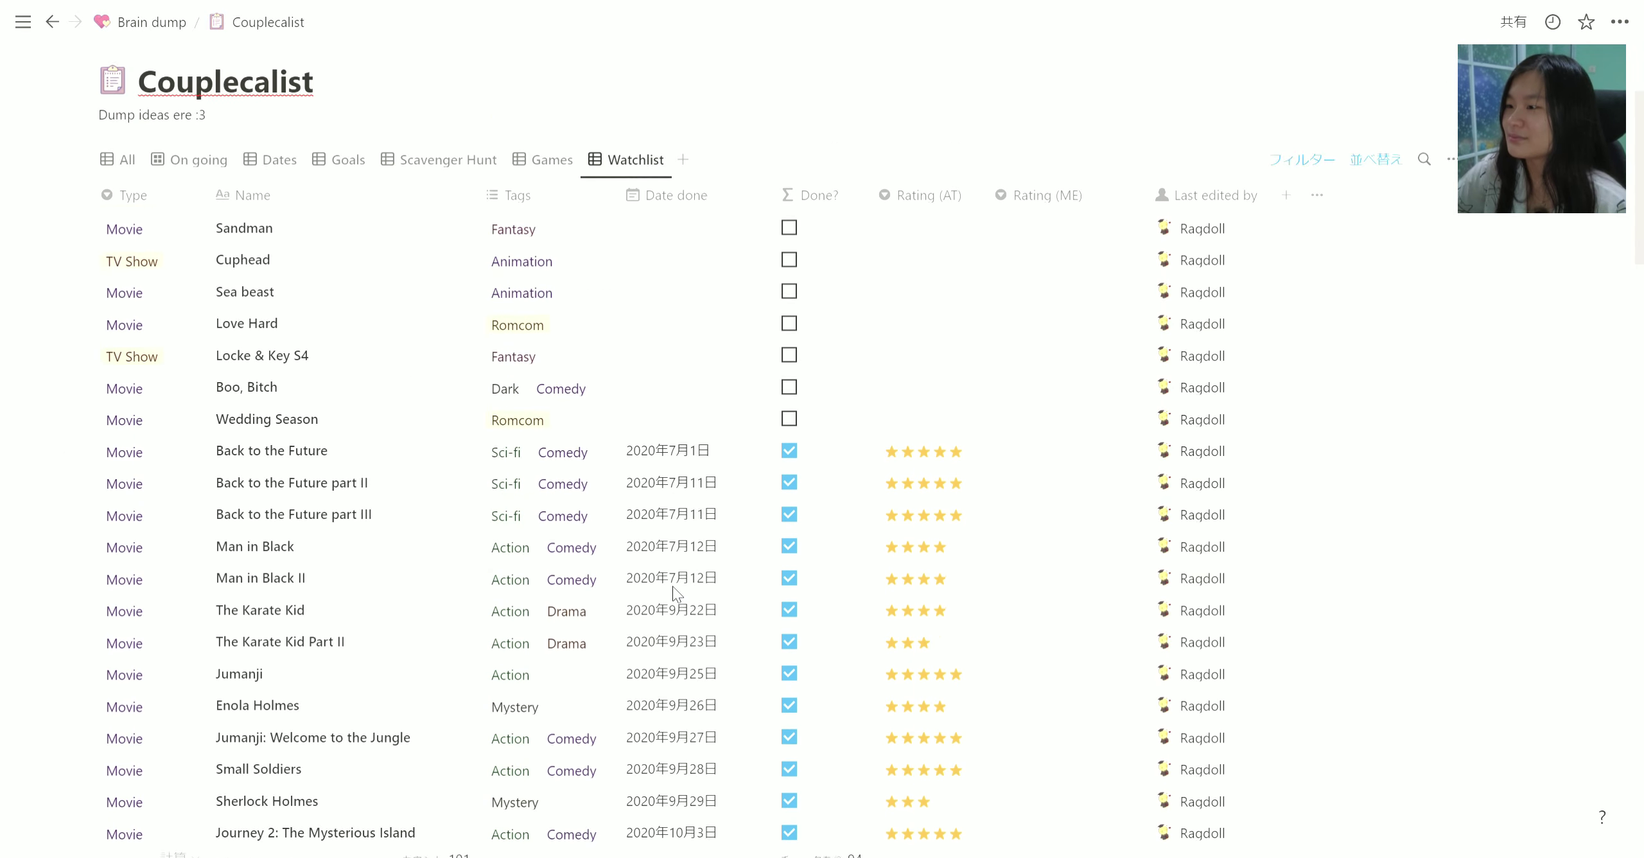
pyautogui.scroll(10, 676, 592)
pyautogui.scroll(2, 835, 513)
pyautogui.click(963, 458)
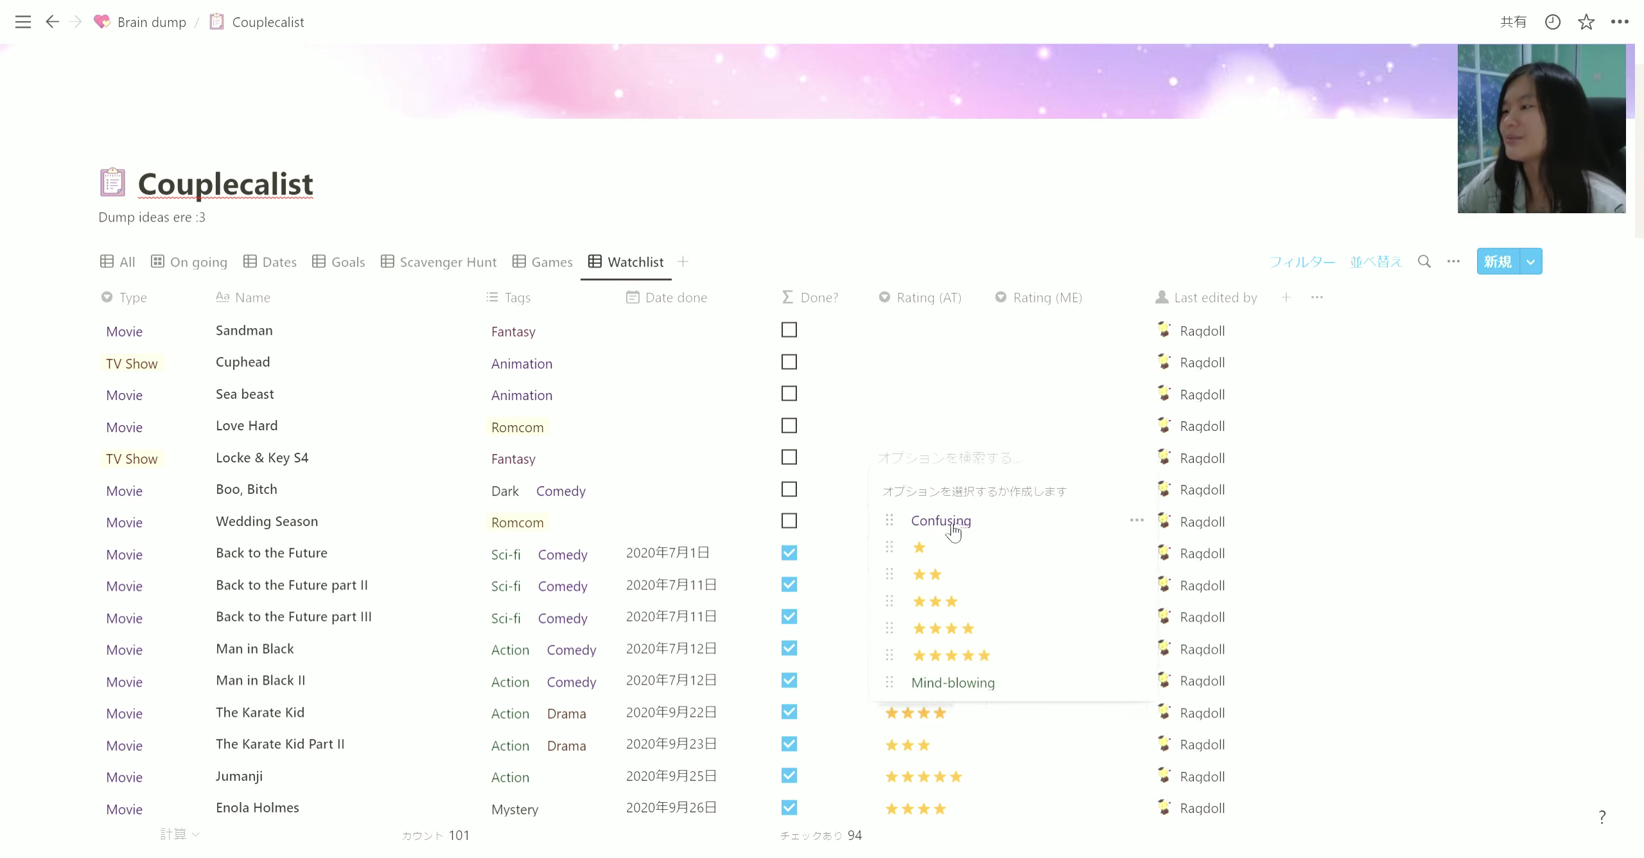
pyautogui.click(899, 206)
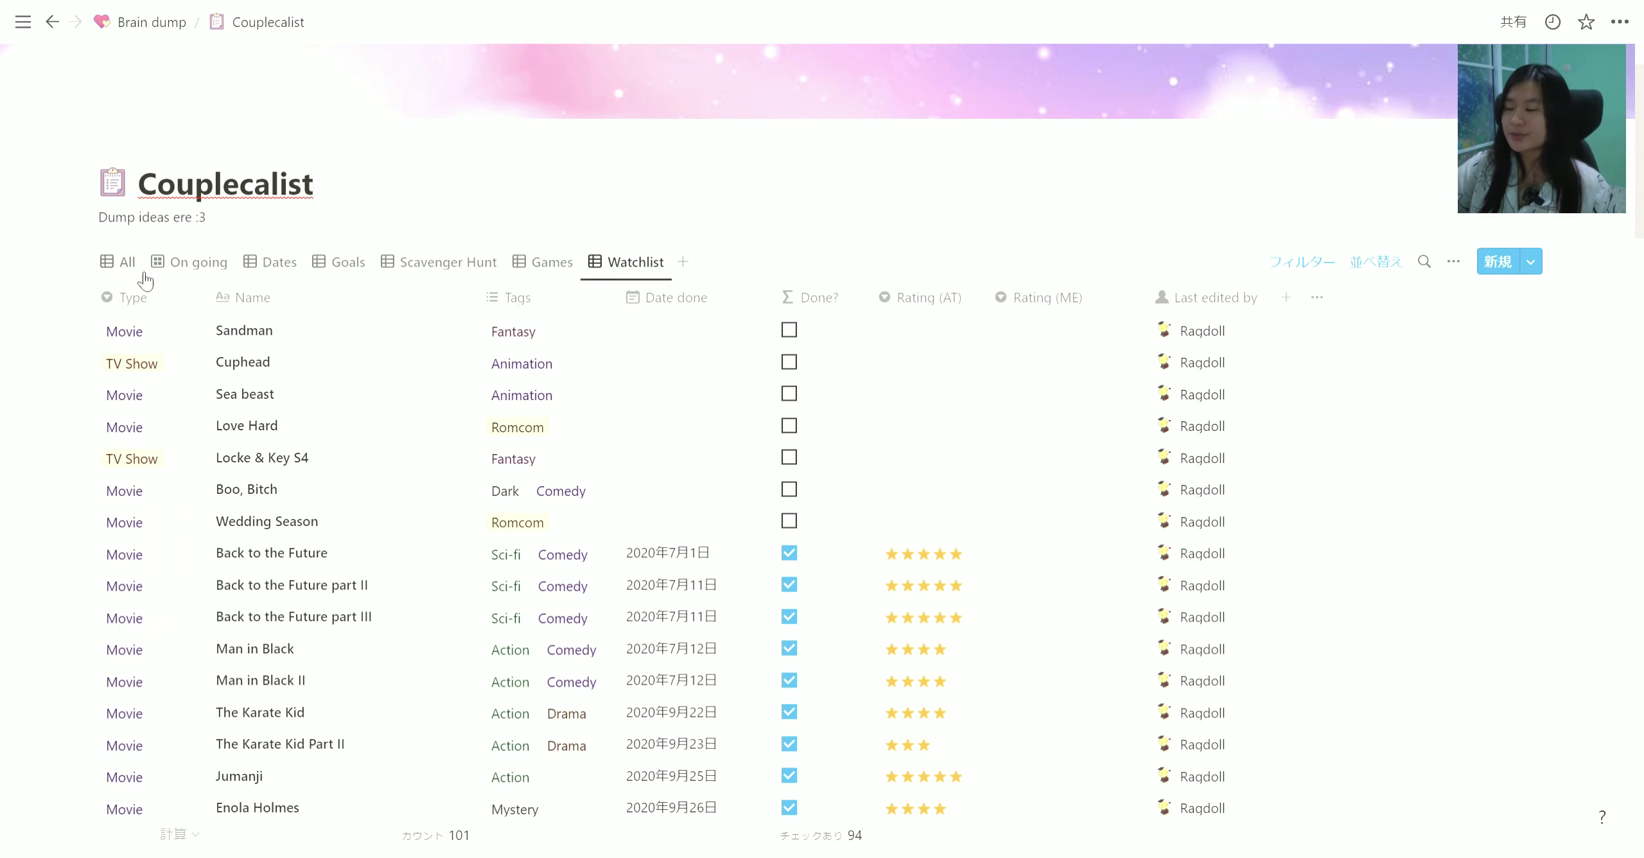
# Step: Return to the All table and scroll through the listed ideas
pyautogui.click(140, 275)
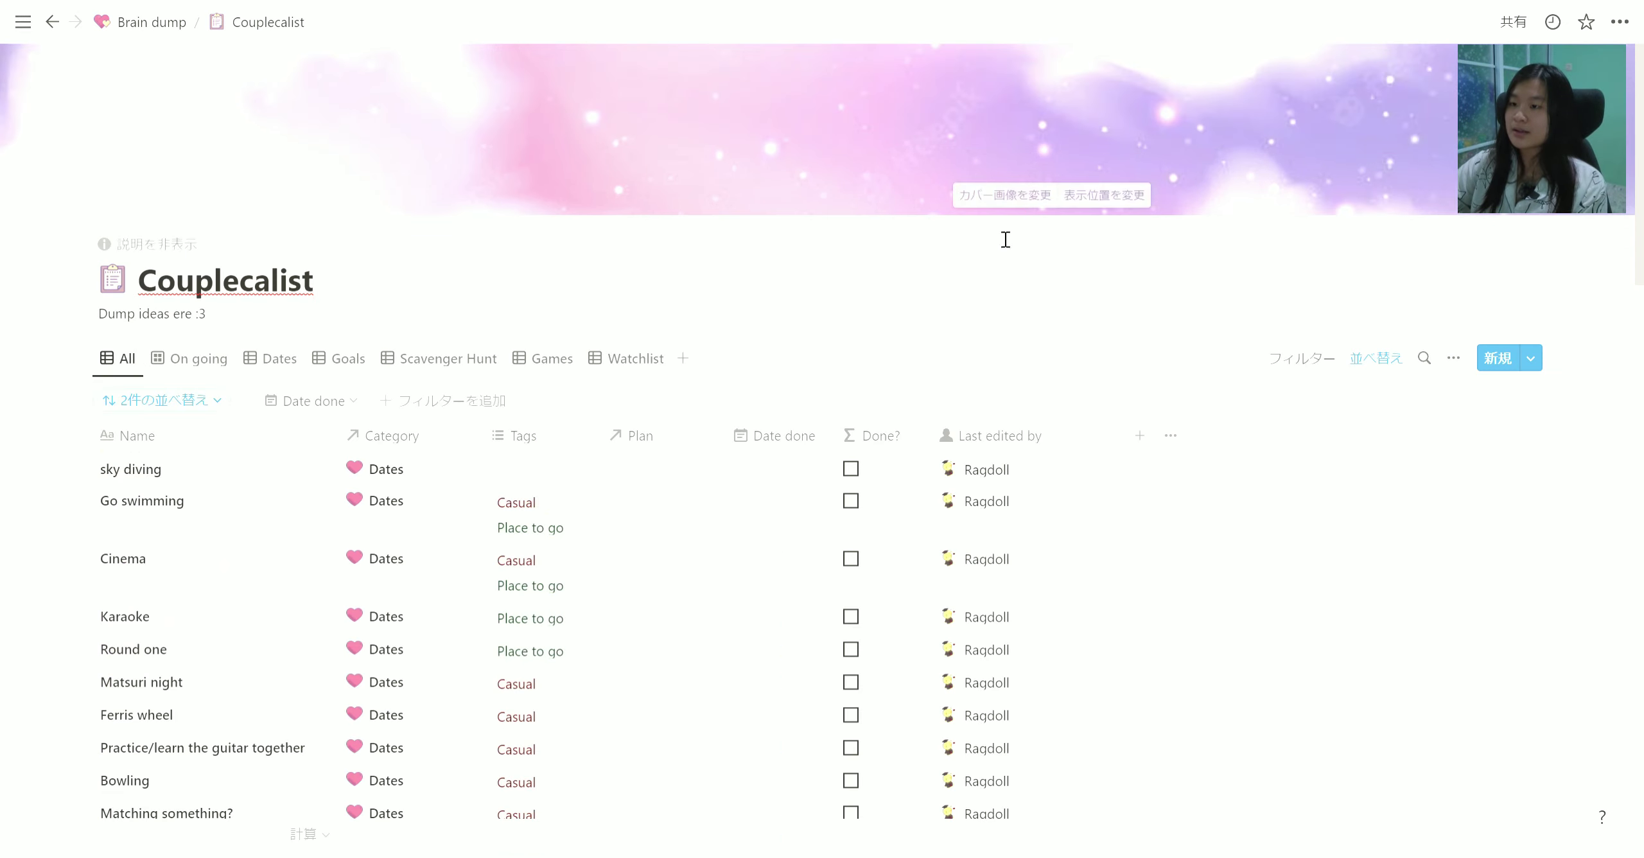
pyautogui.scroll(-10, 453, 495)
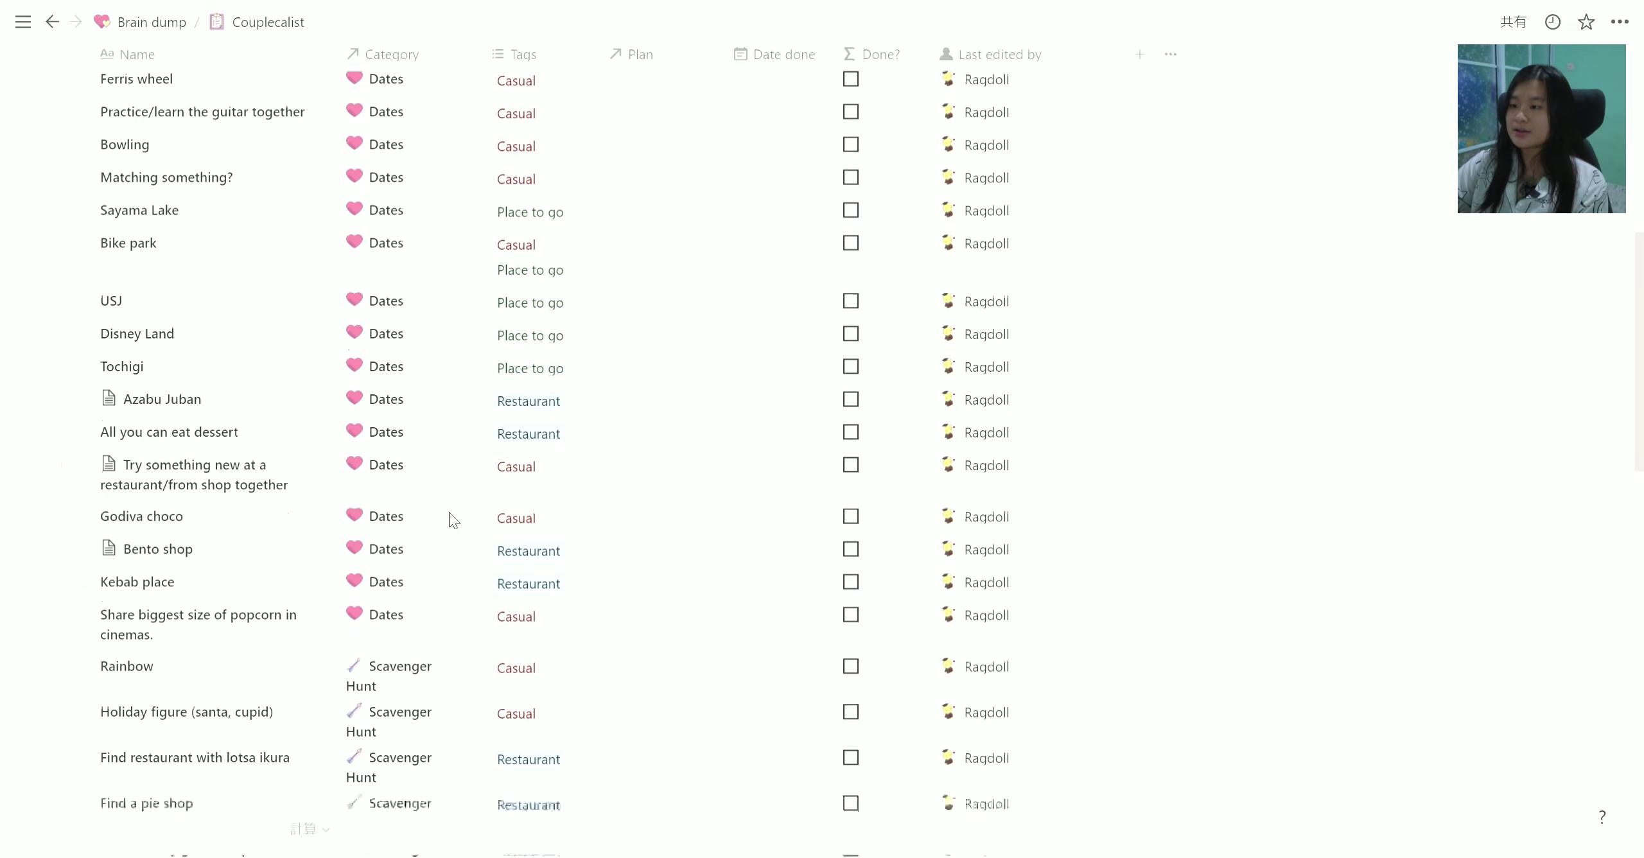
pyautogui.scroll(-5, 427, 636)
pyautogui.scroll(-5, 421, 642)
pyautogui.scroll(-3, 419, 642)
pyautogui.scroll(-5, 419, 639)
pyautogui.scroll(8, 421, 623)
pyautogui.scroll(8, 468, 533)
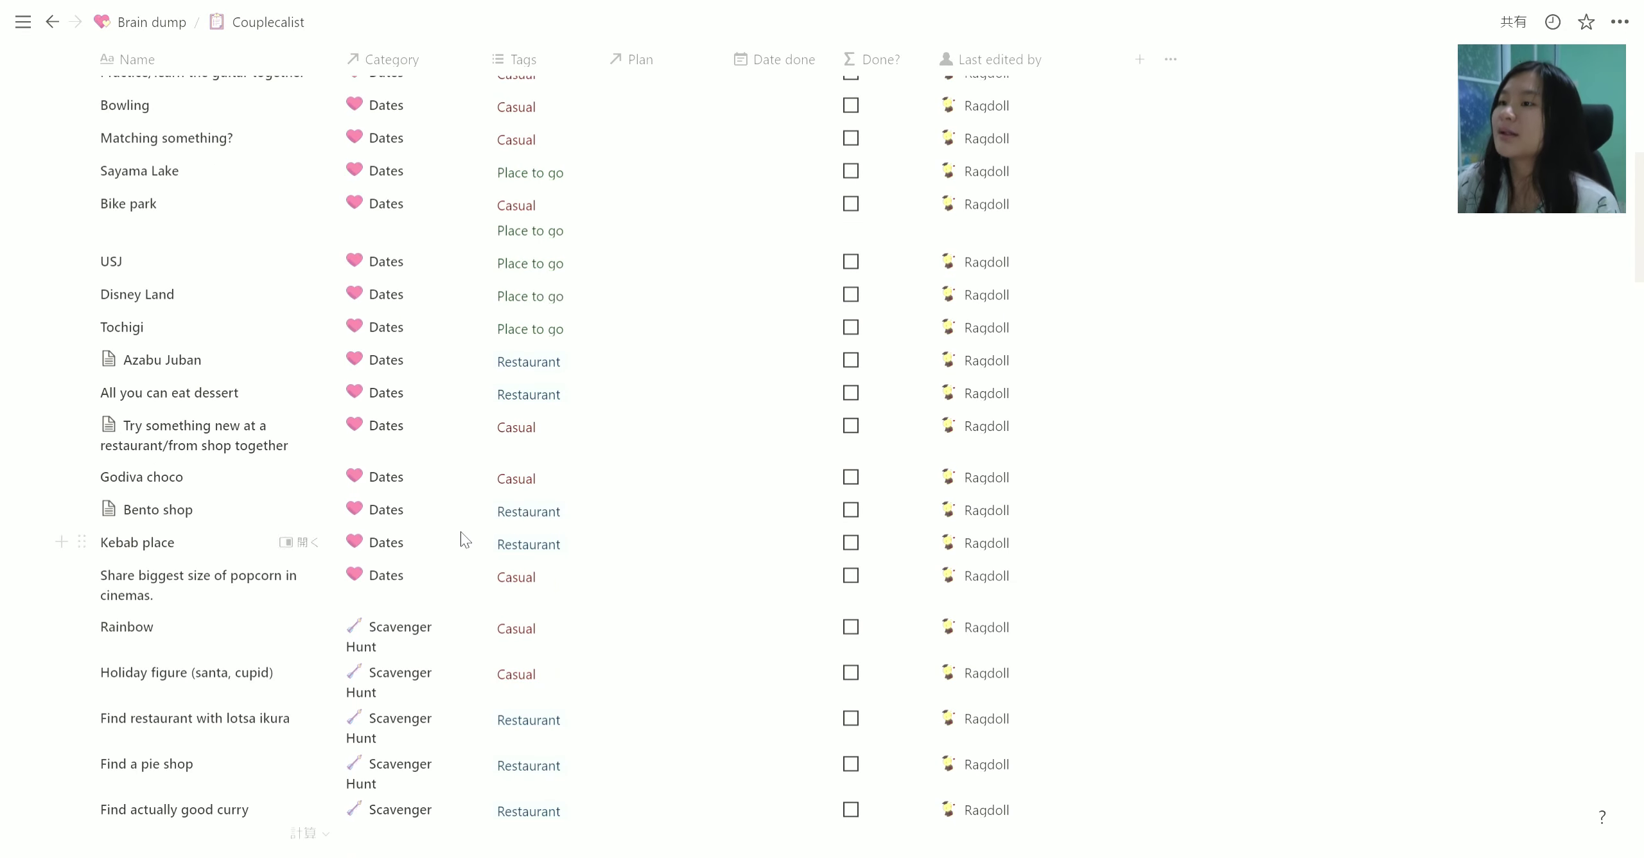
pyautogui.scroll(10, 488, 488)
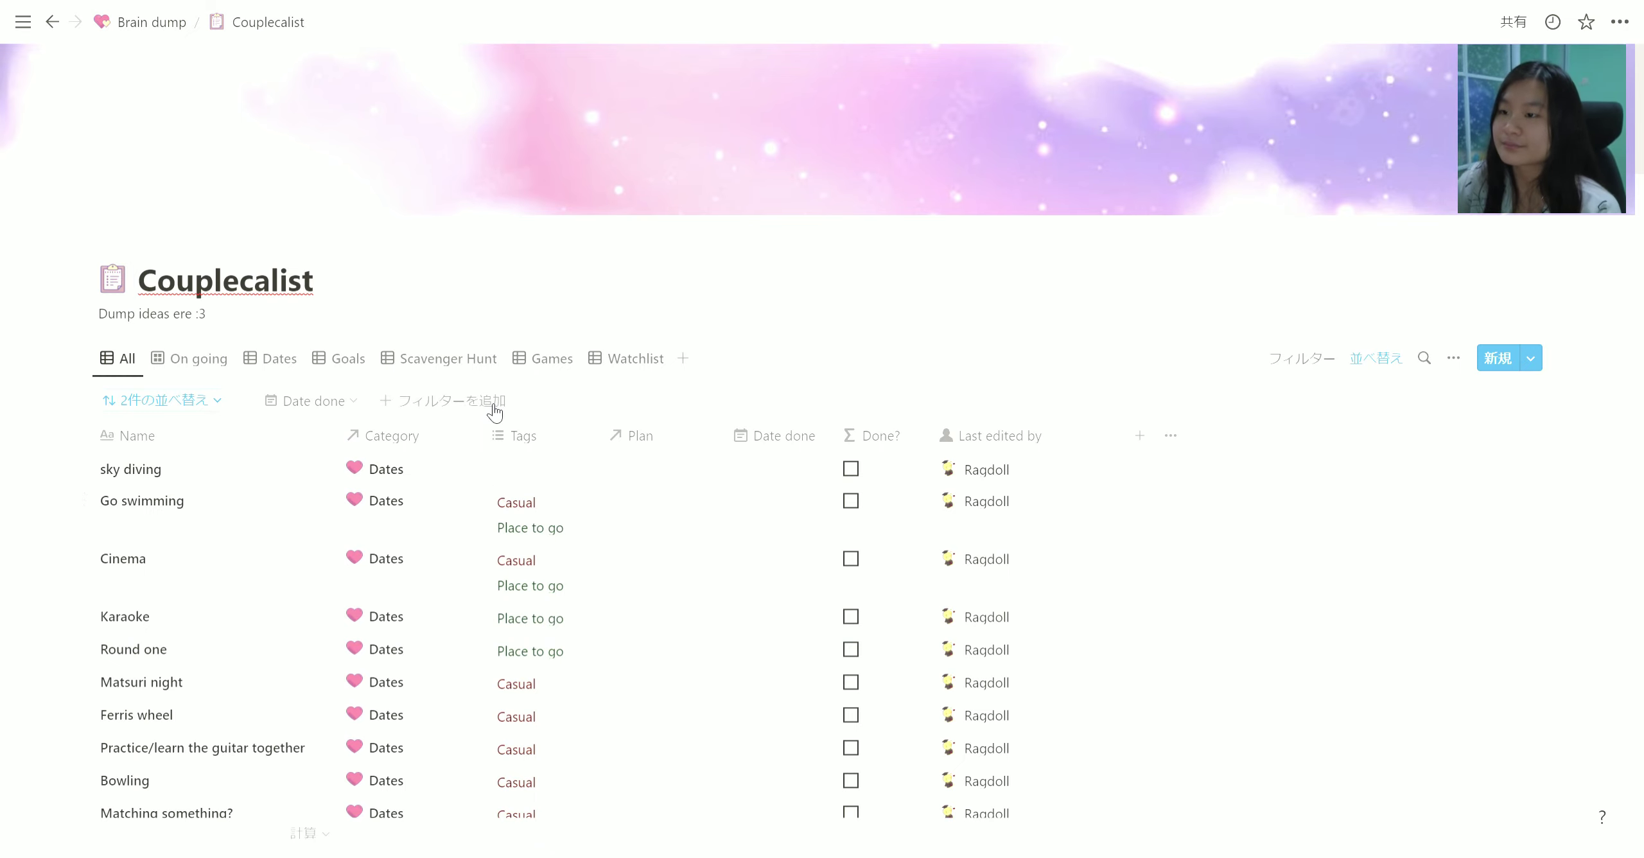
# Step: Go up to the Brain dump dashboard and scroll through its sections
pyautogui.click(138, 23)
pyautogui.scroll(-5, 1149, 580)
pyautogui.scroll(-3, 1147, 579)
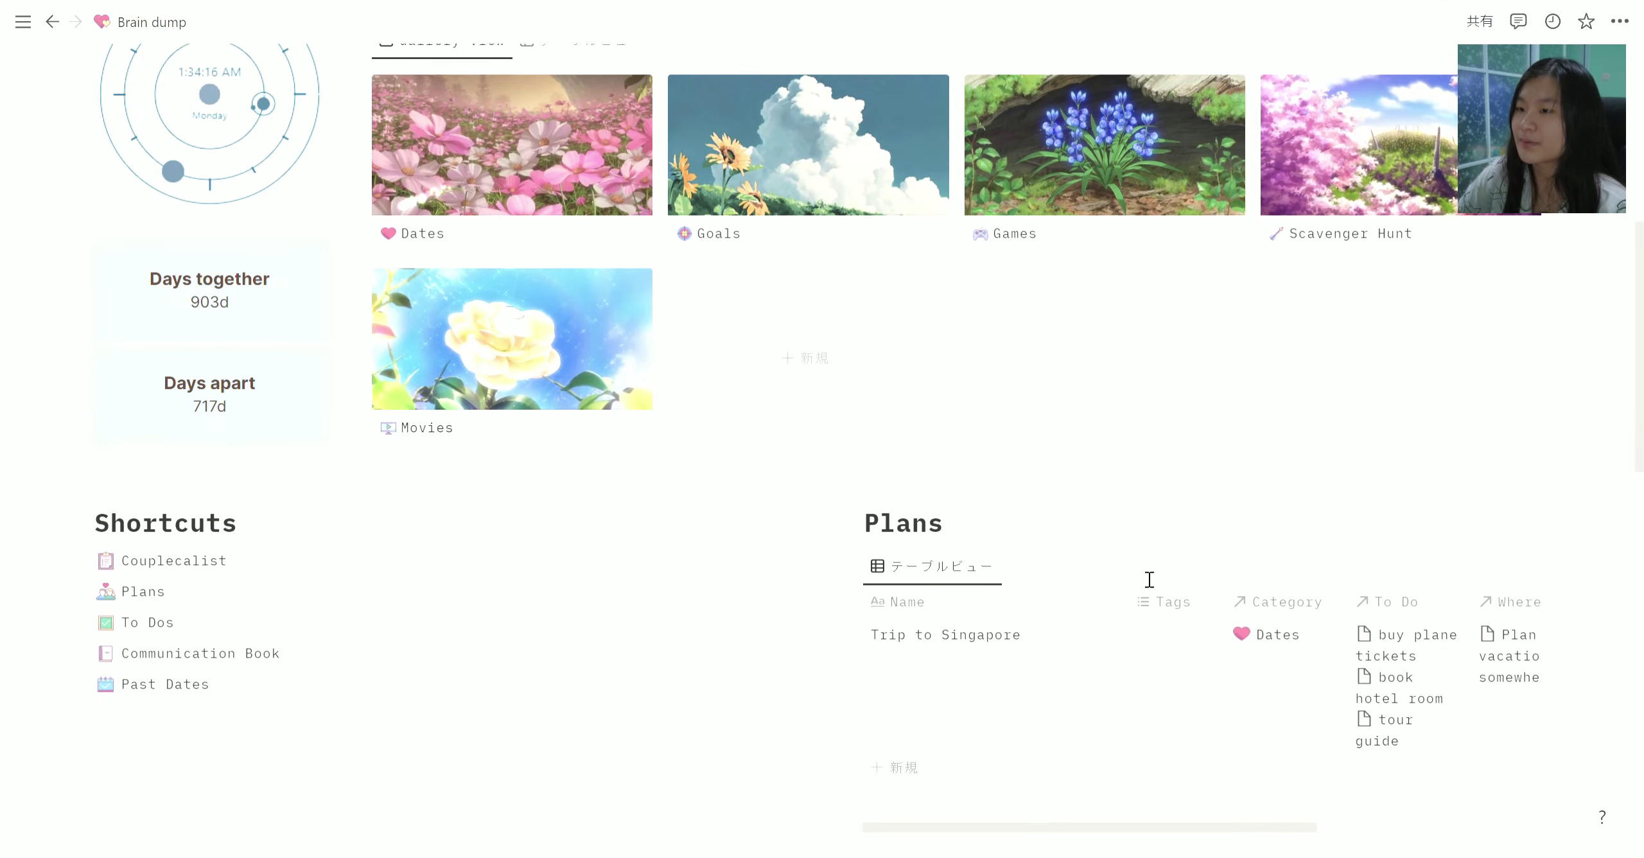
pyautogui.scroll(-4, 1143, 568)
pyautogui.scroll(-3, 1157, 558)
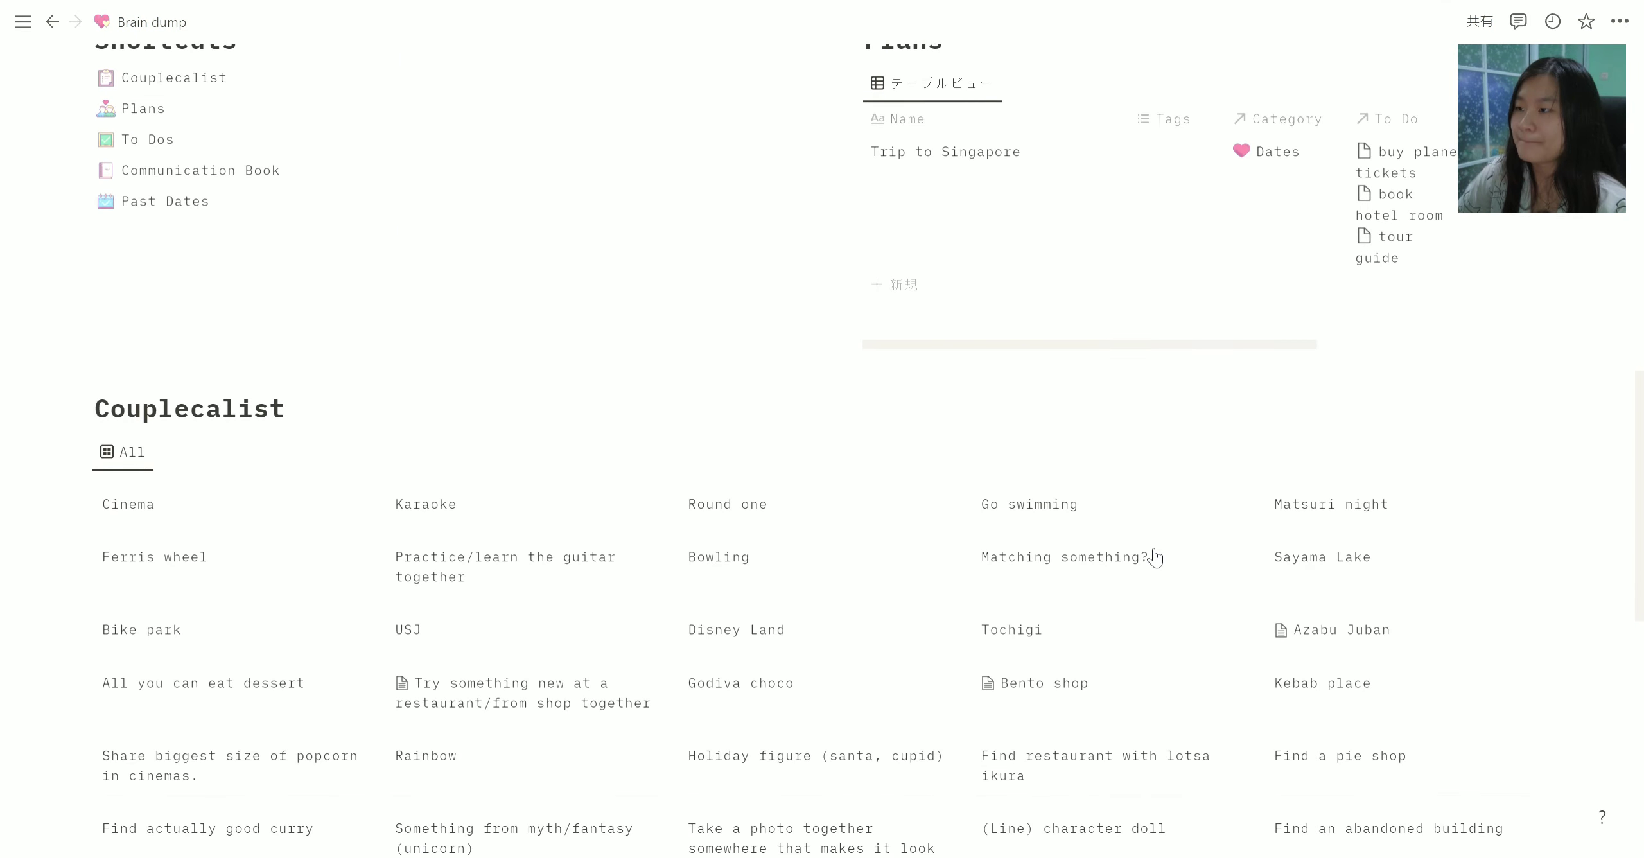
pyautogui.scroll(-9, 1155, 558)
pyautogui.scroll(-3, 1155, 557)
pyautogui.scroll(12, 1154, 557)
pyautogui.scroll(5, 1148, 518)
pyautogui.scroll(-4, 1149, 518)
pyautogui.scroll(-10, 1148, 518)
pyautogui.scroll(-4, 1146, 517)
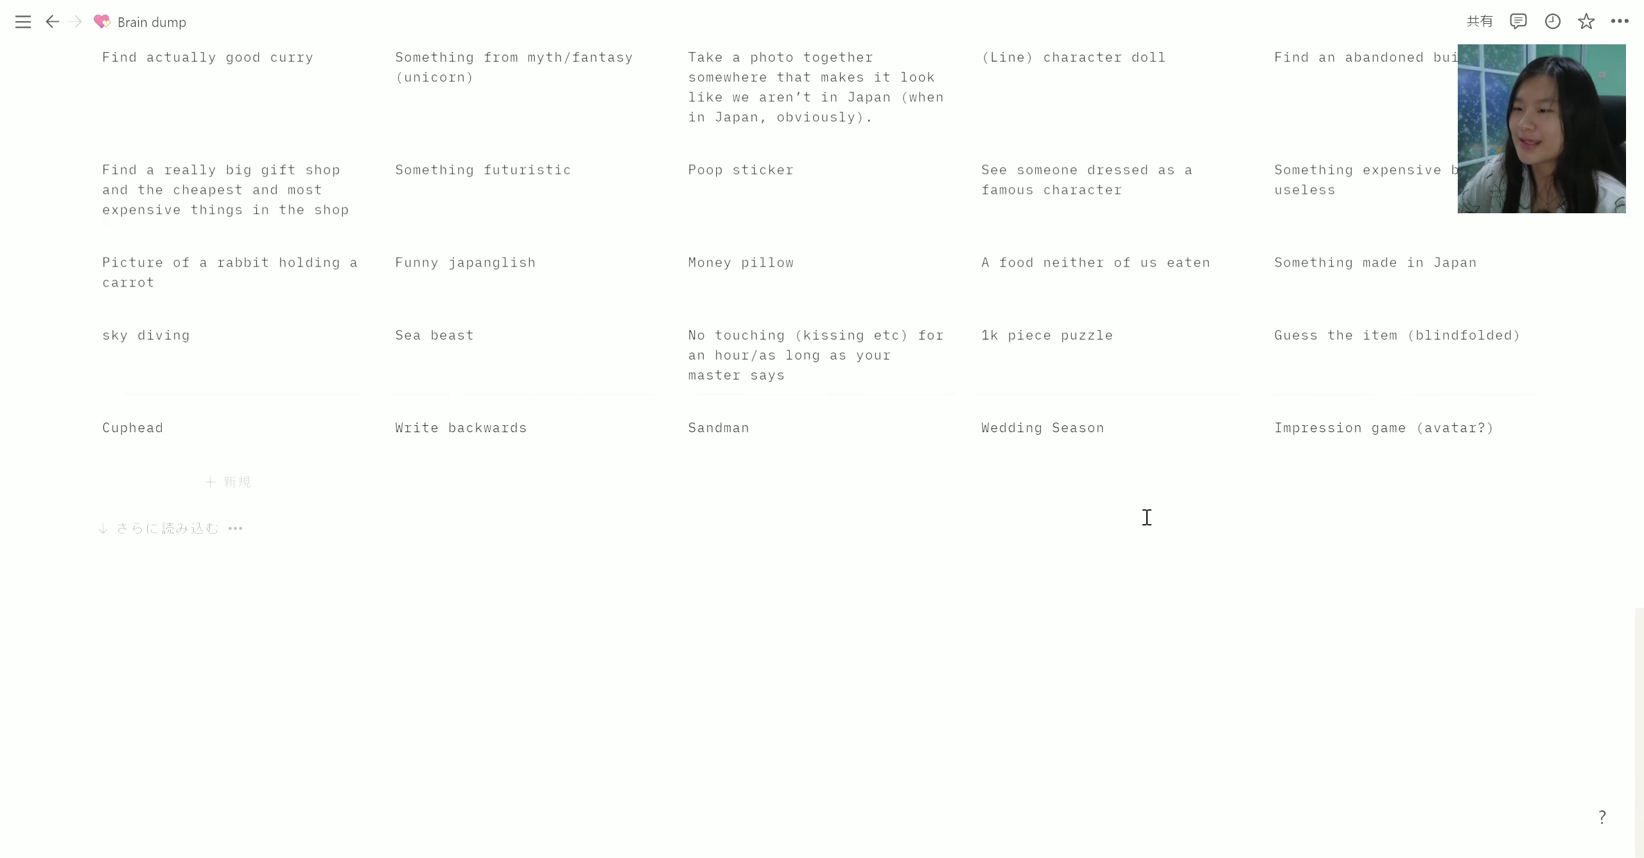
pyautogui.scroll(9, 983, 751)
pyautogui.scroll(6, 982, 751)
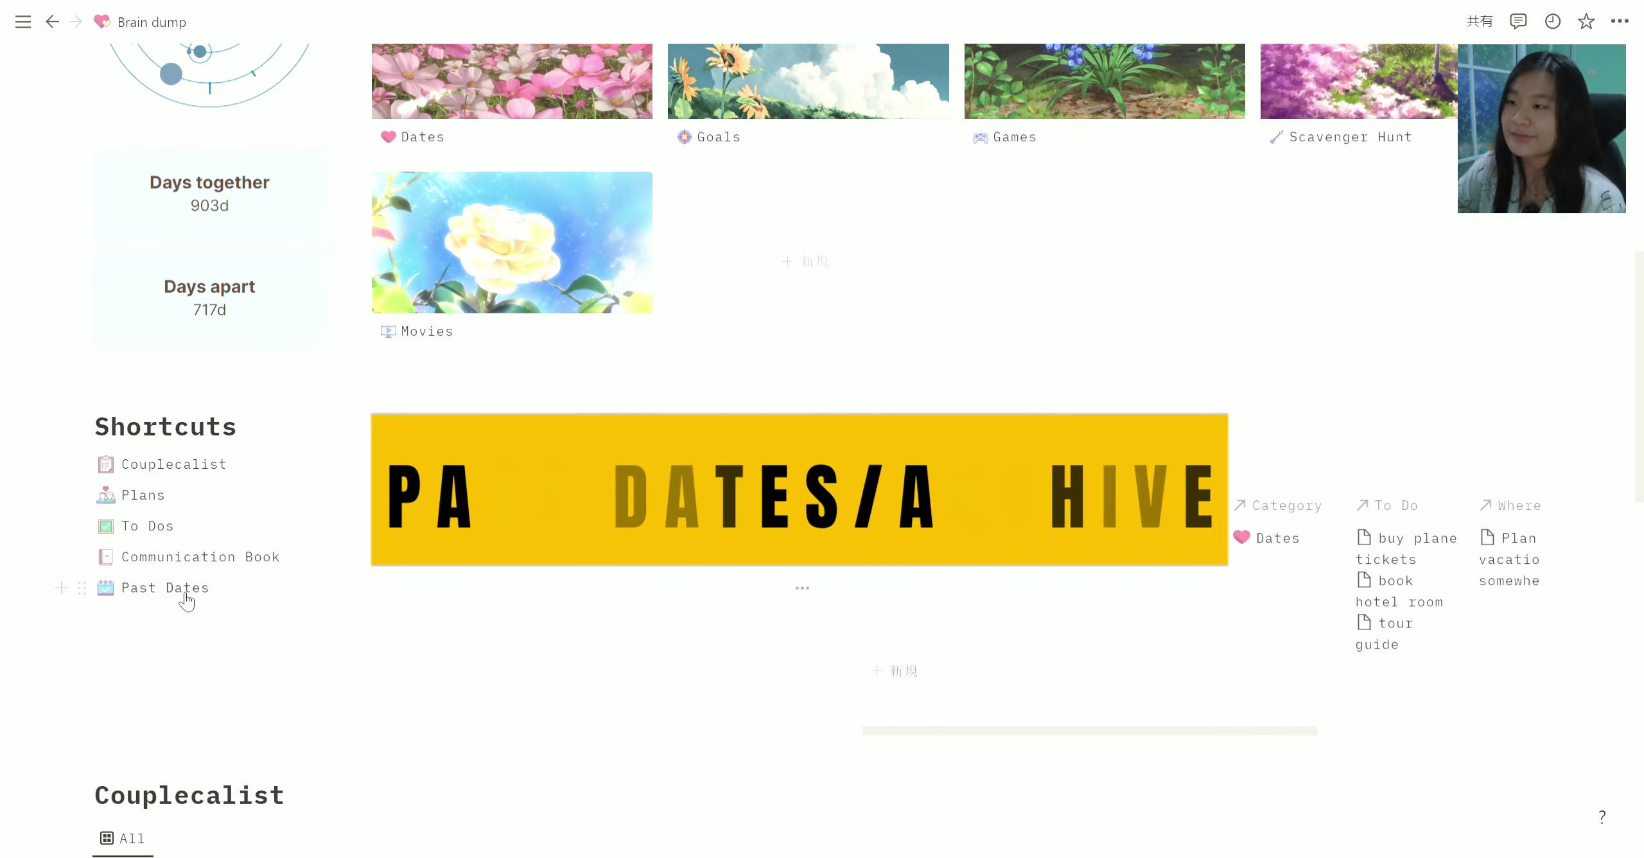
# Step: Open the Past Dates archive and browse it as a table
pyautogui.click(186, 596)
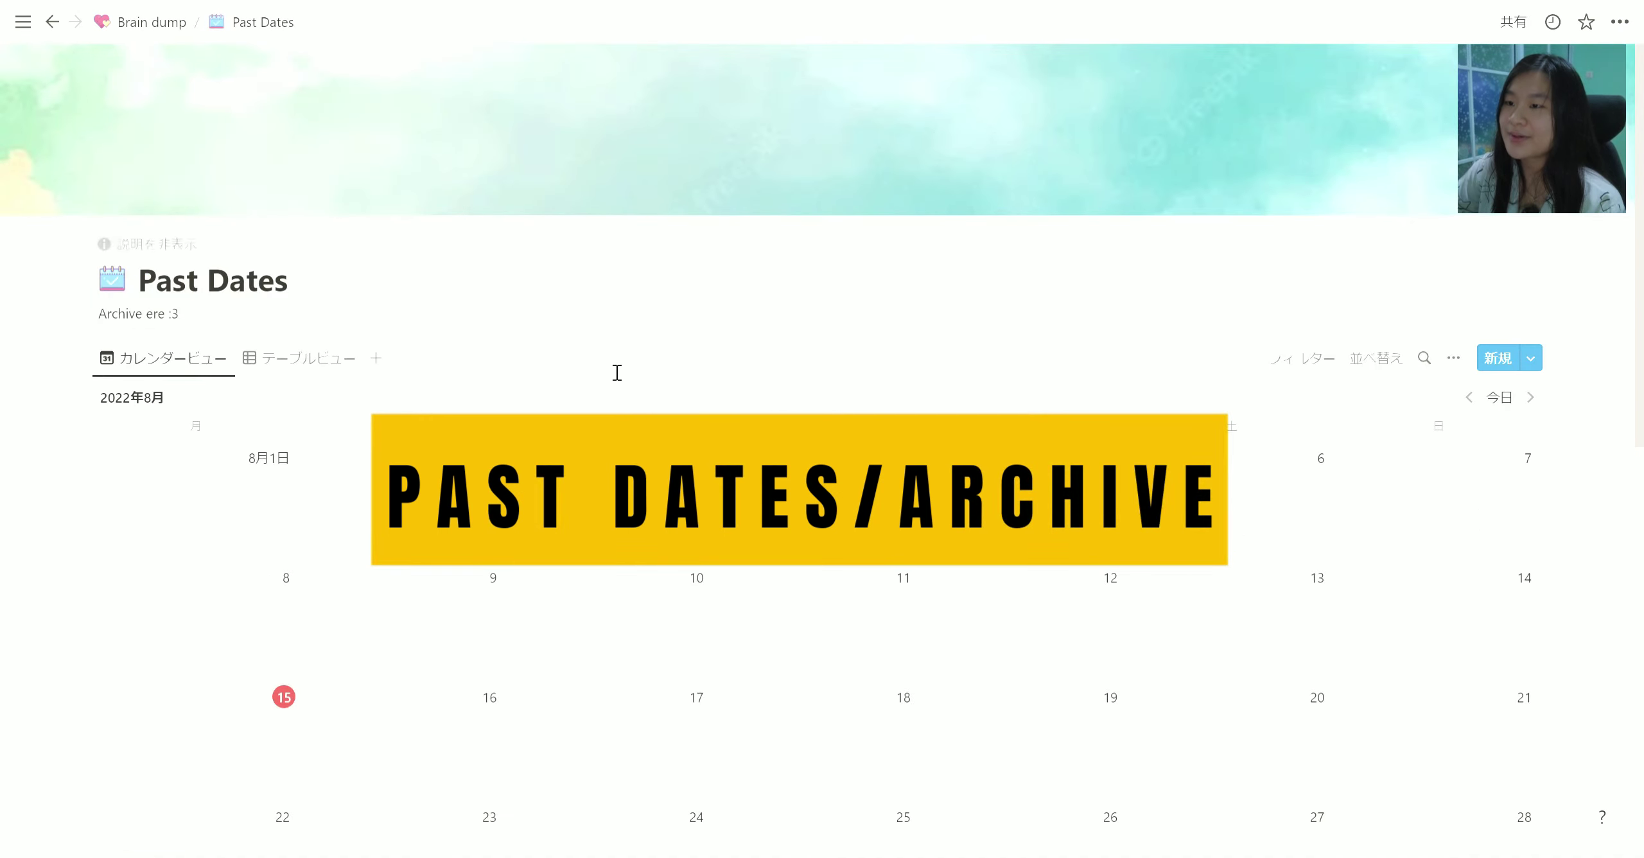
pyautogui.scroll(-3, 323, 366)
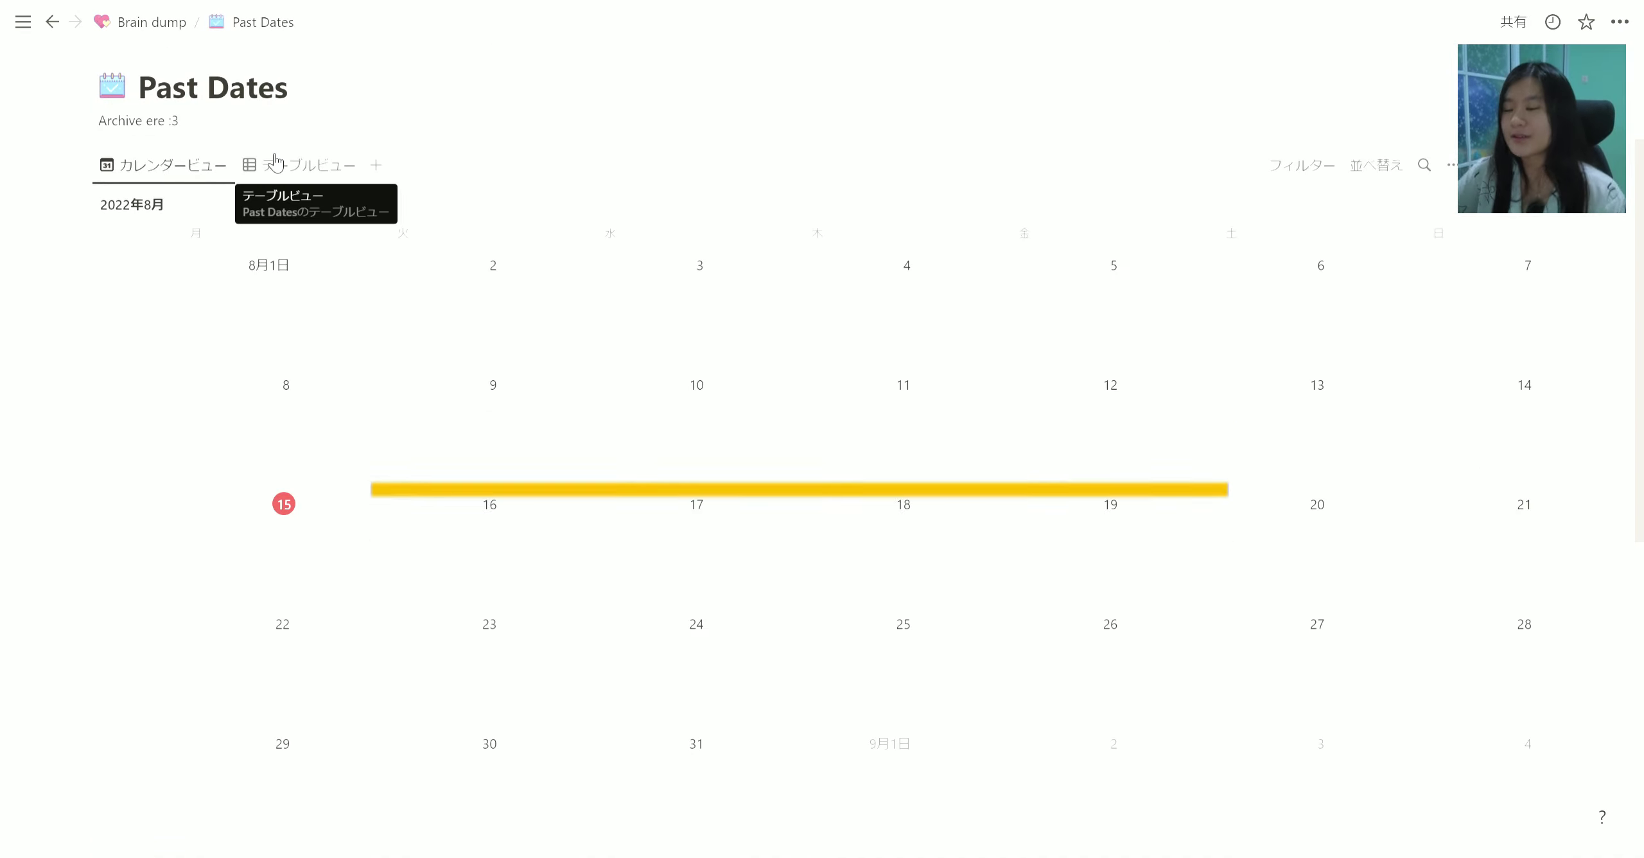
pyautogui.click(276, 164)
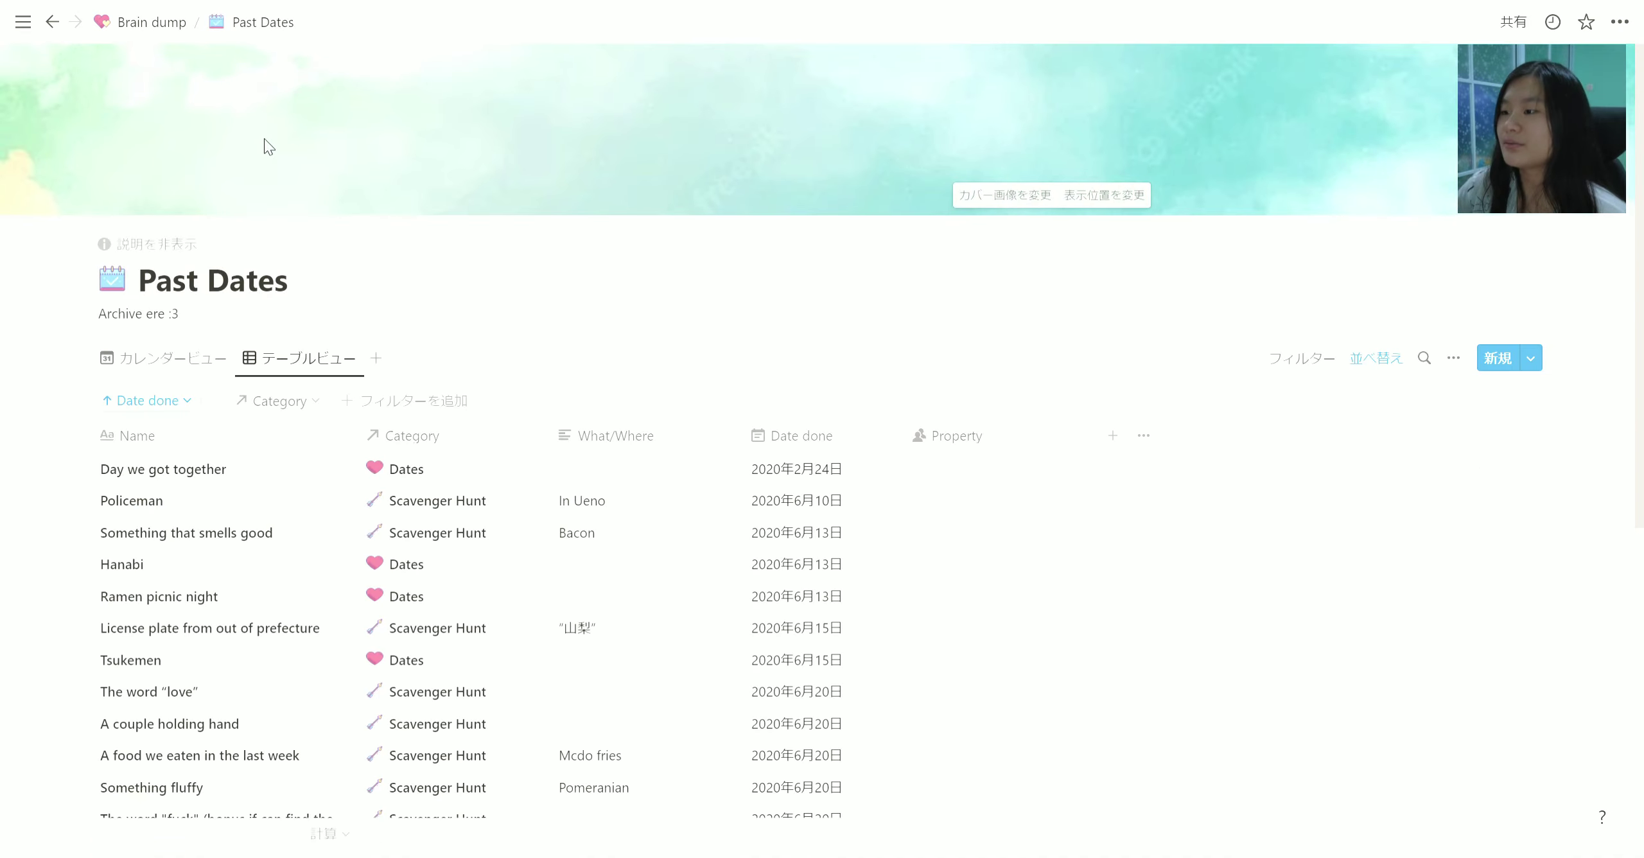
pyautogui.scroll(-8, 514, 365)
pyautogui.scroll(8, 511, 360)
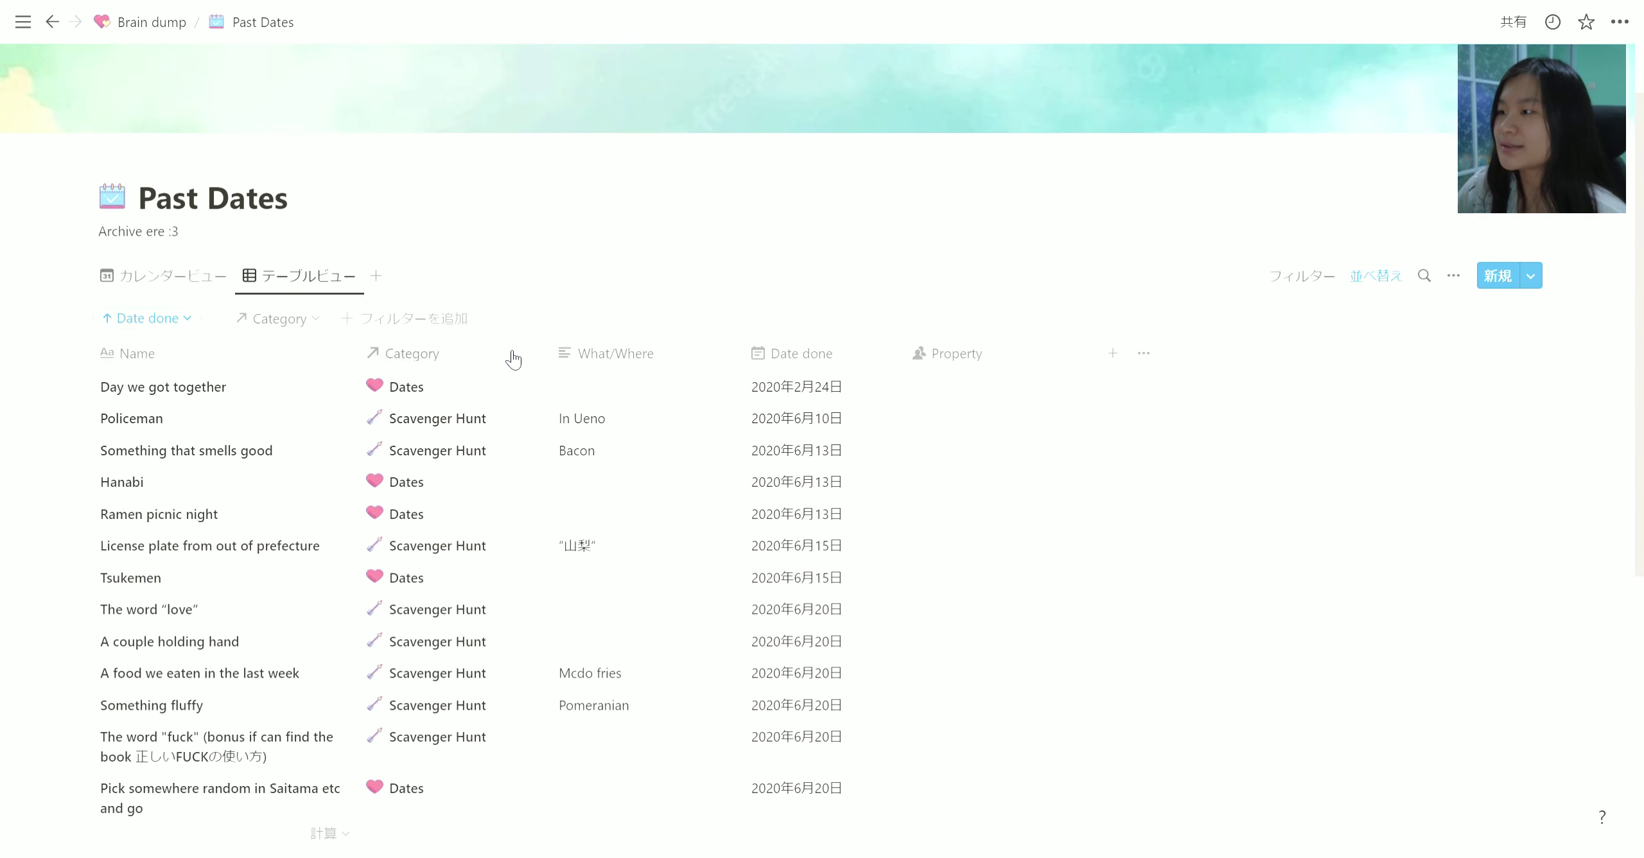
pyautogui.scroll(-5, 543, 366)
pyautogui.scroll(-3, 544, 376)
pyautogui.scroll(1, 545, 375)
pyautogui.scroll(4, 542, 370)
pyautogui.scroll(3, 542, 371)
# Step: Switch Past Dates back to calendar and page back to May 2020
pyautogui.click(162, 292)
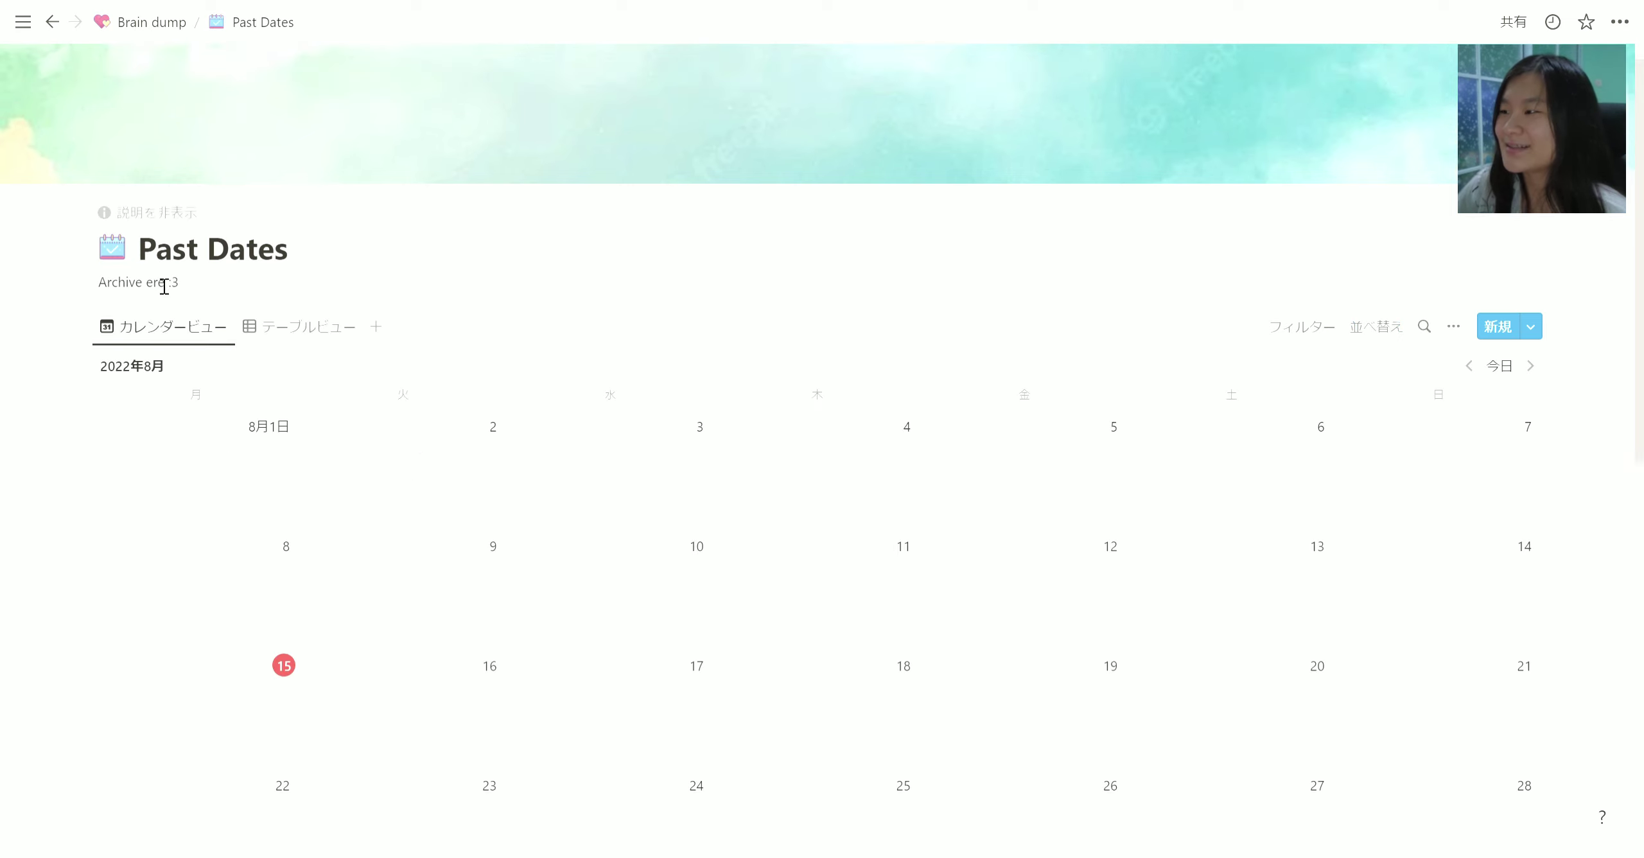
pyautogui.click(1471, 369)
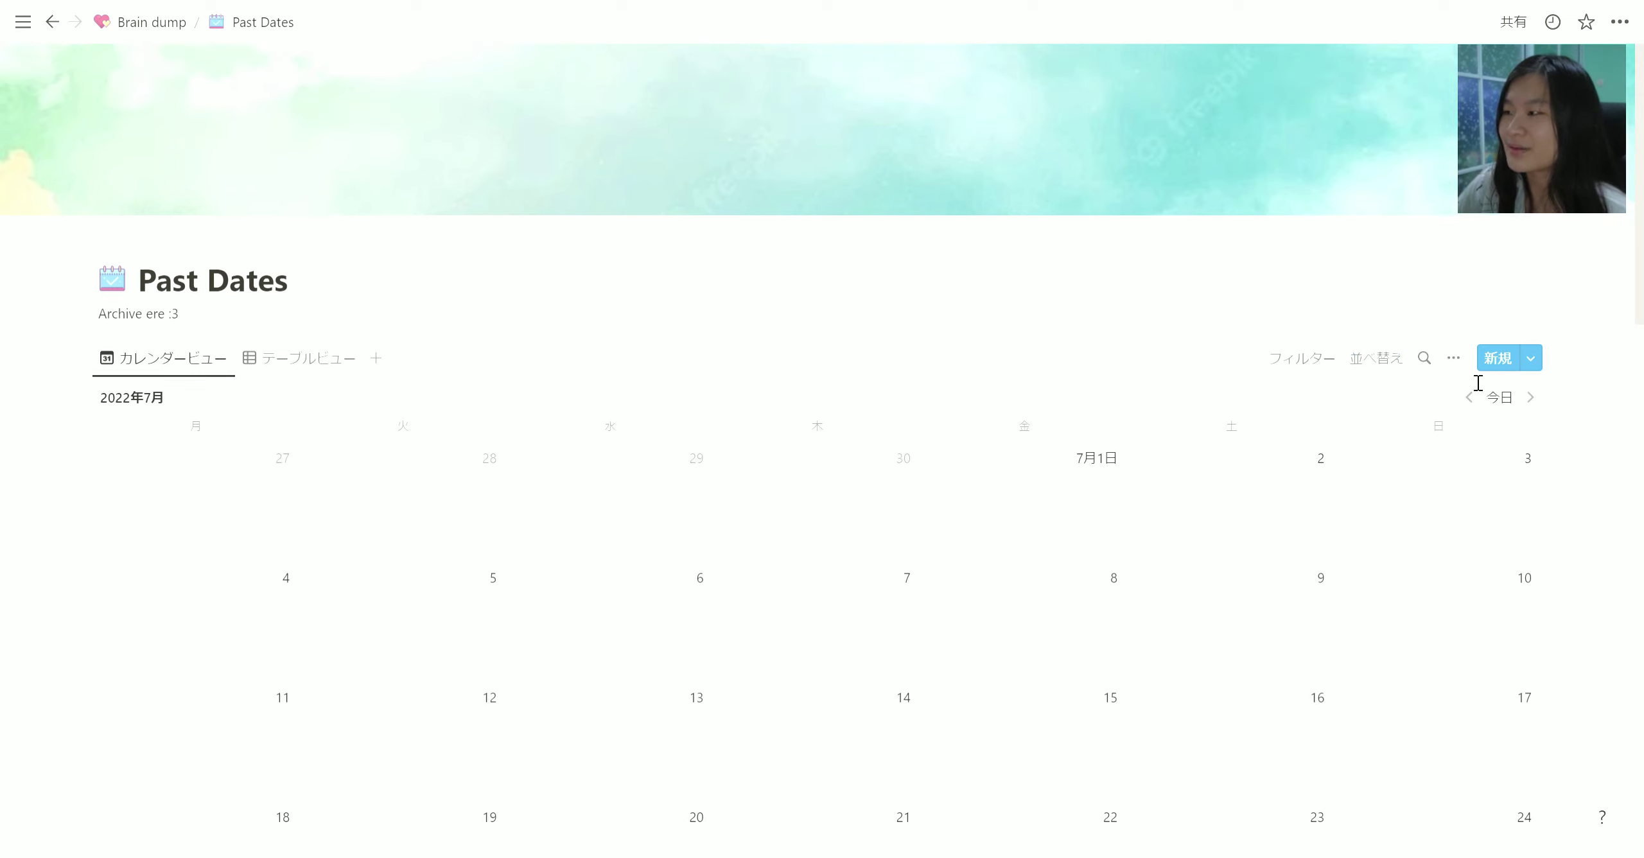
pyautogui.click(1475, 397)
pyautogui.doubleClick(1475, 396)
pyautogui.tripleClick(1475, 397)
pyautogui.doubleClick(1476, 397)
pyautogui.tripleClick(1475, 397)
pyautogui.doubleClick(1475, 397)
pyautogui.tripleClick(1476, 397)
pyautogui.doubleClick(1476, 397)
pyautogui.tripleClick(1475, 398)
pyautogui.click(1475, 398)
pyautogui.doubleClick(1476, 398)
pyautogui.scroll(-7, 1372, 477)
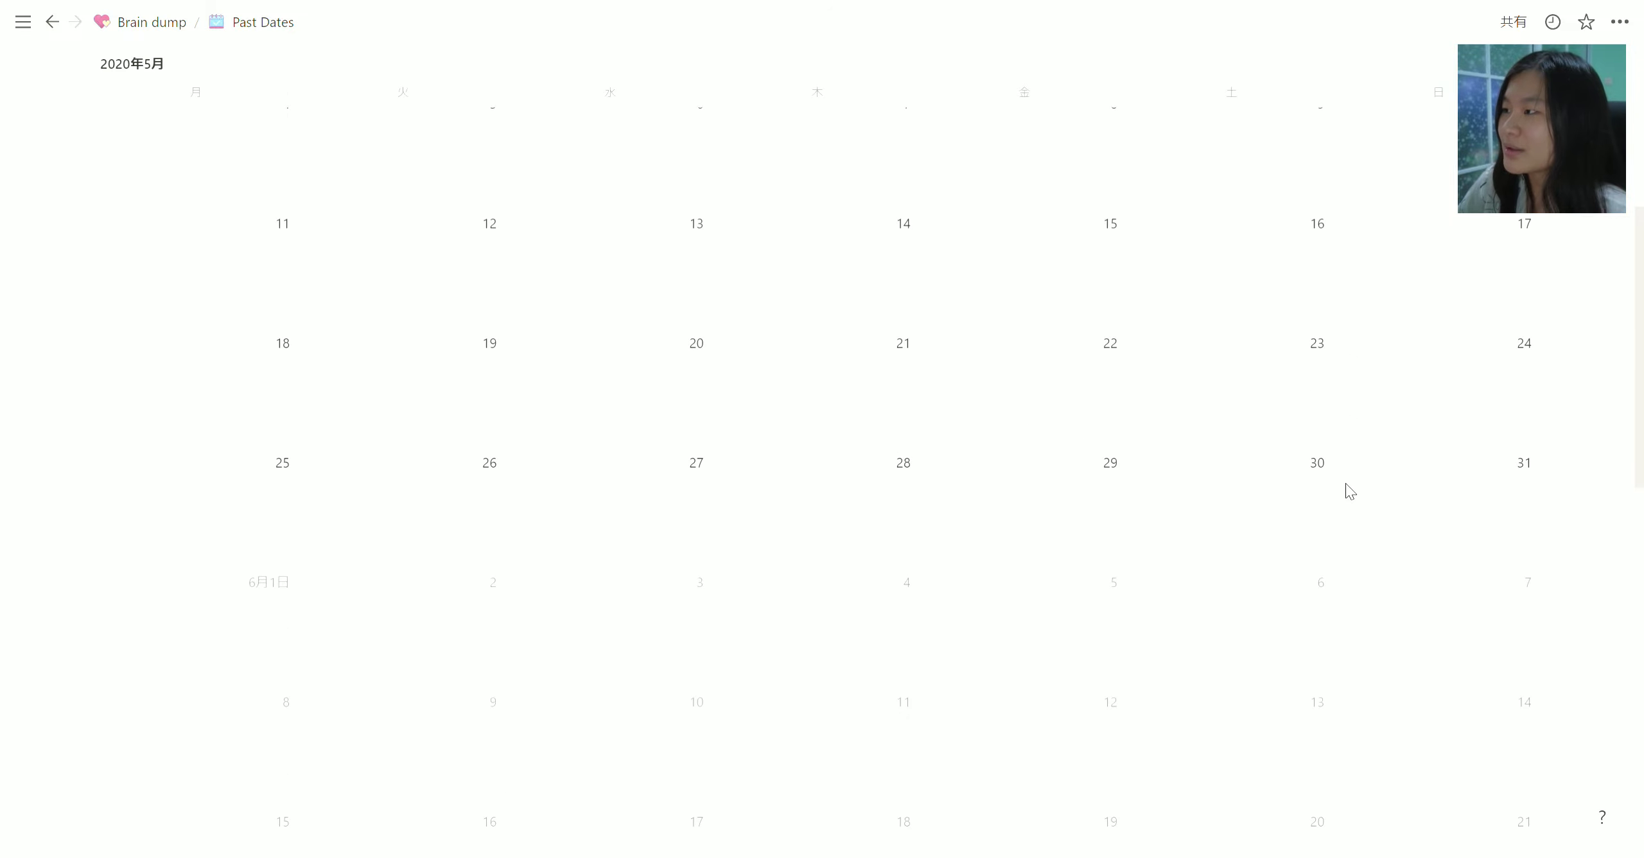
pyautogui.scroll(5, 1343, 492)
pyautogui.scroll(-6, 1394, 297)
pyautogui.scroll(-5, 1379, 353)
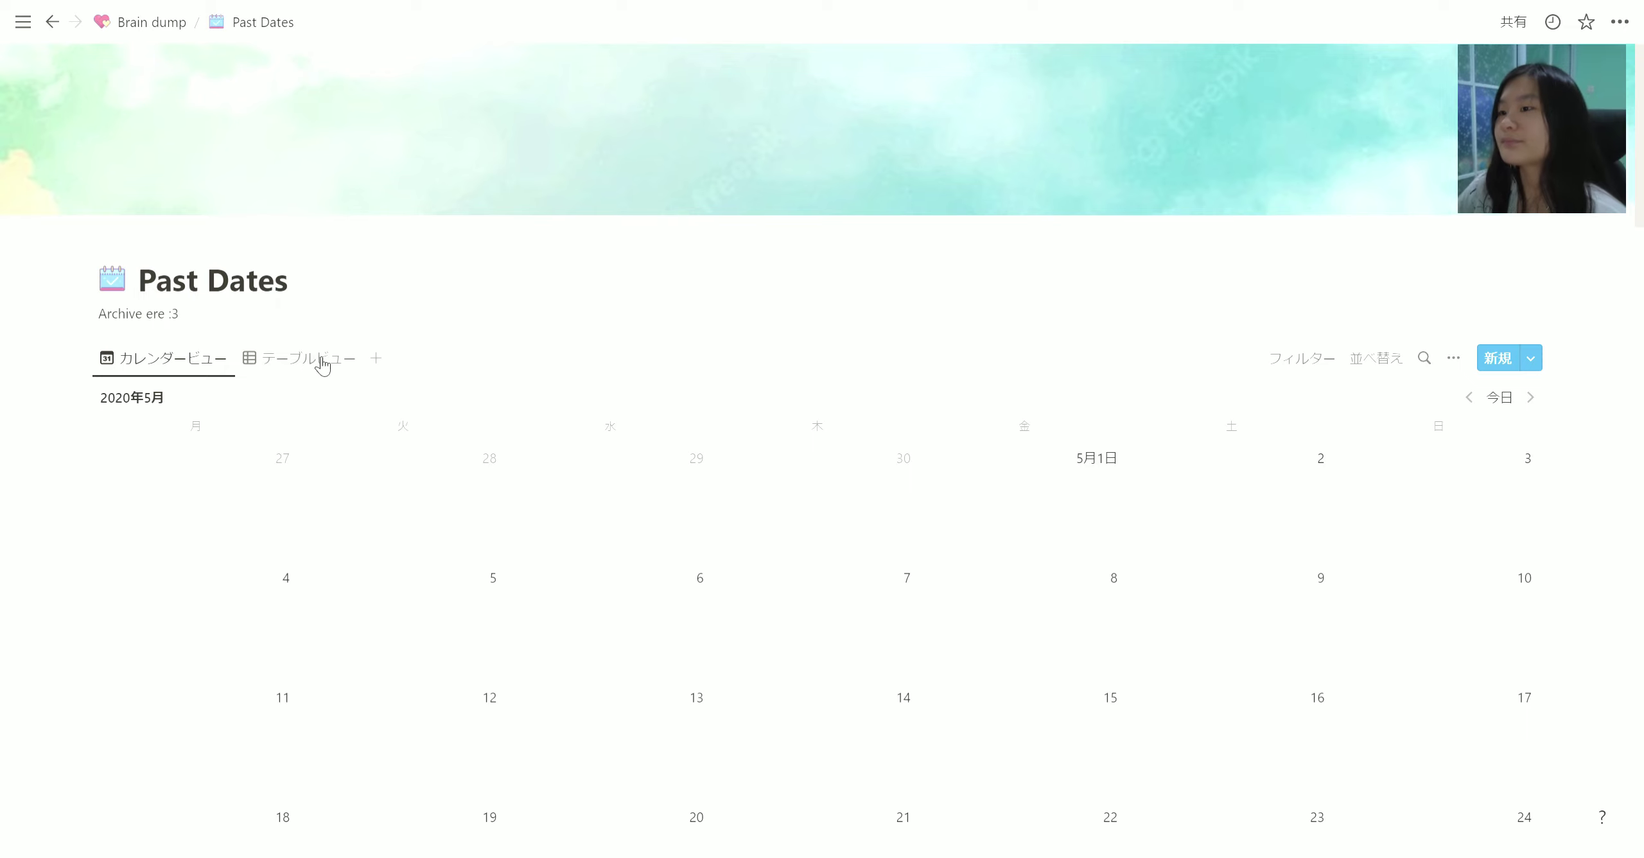
# Step: View Past Dates as a table again, then return to Brain dump
pyautogui.click(321, 358)
pyautogui.scroll(-1, 1053, 348)
pyautogui.scroll(-6, 1040, 369)
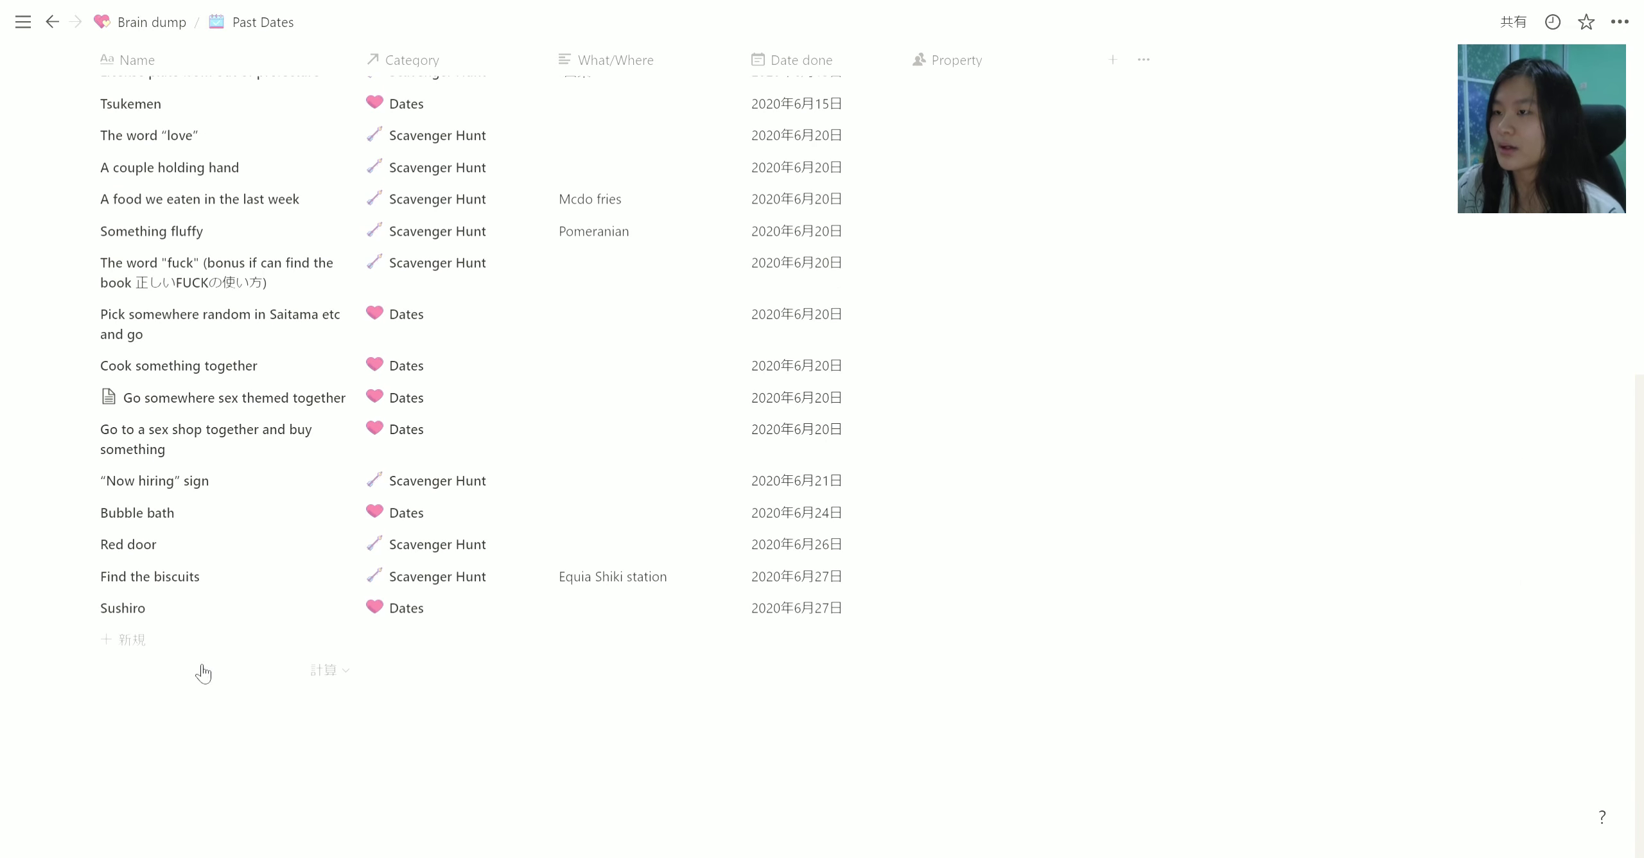
pyautogui.scroll(7, 411, 594)
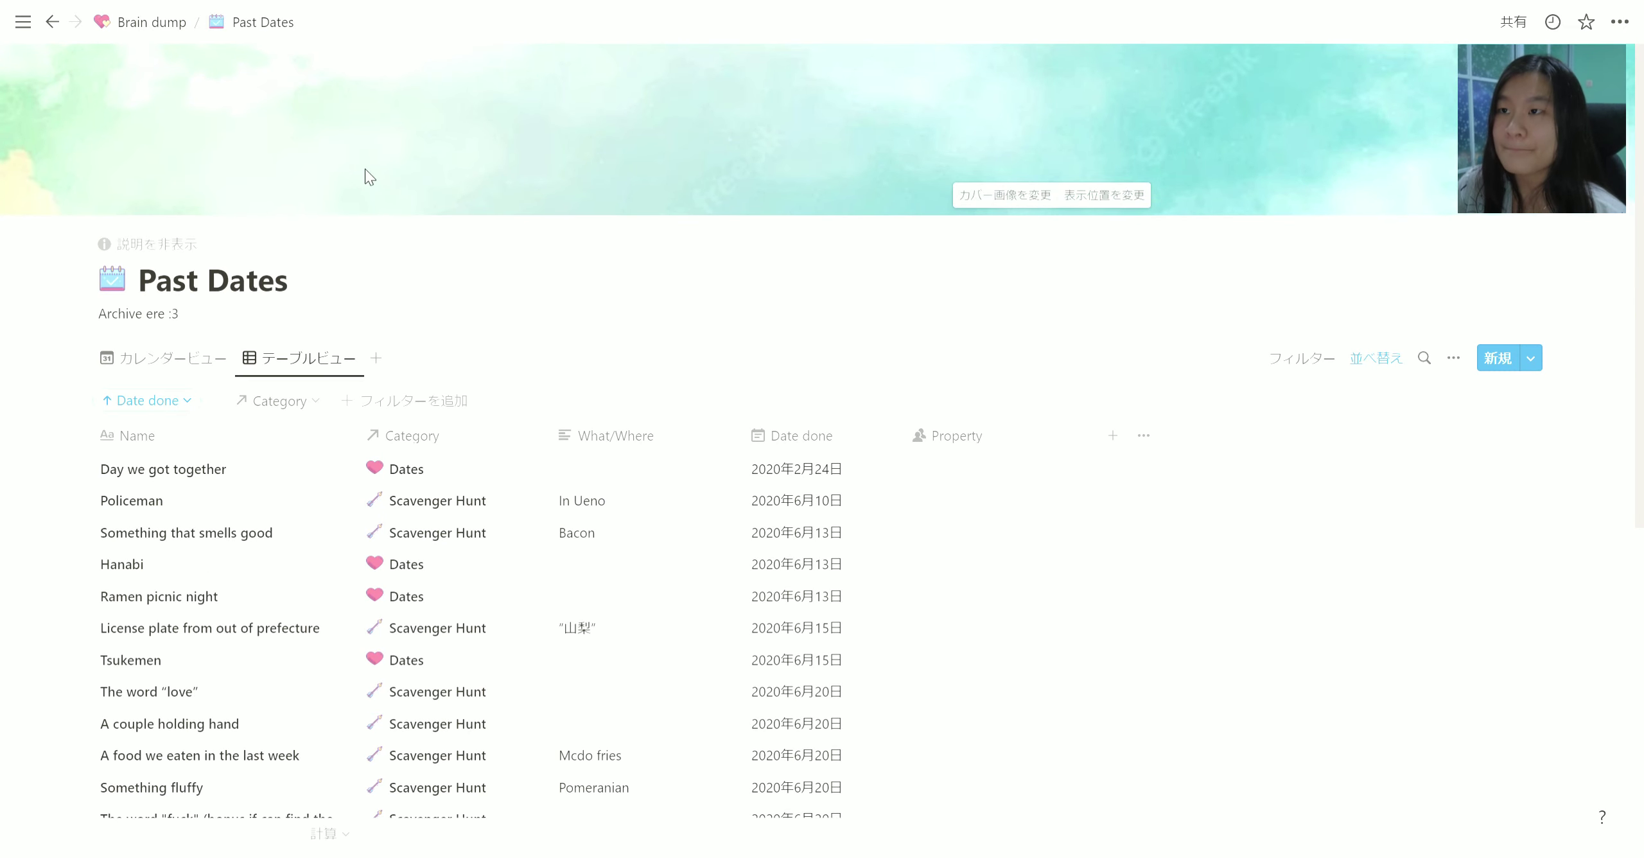
pyautogui.click(168, 24)
# Step: Scroll down the Brain dump dashboard toward the Shortcuts
pyautogui.scroll(-7, 898, 513)
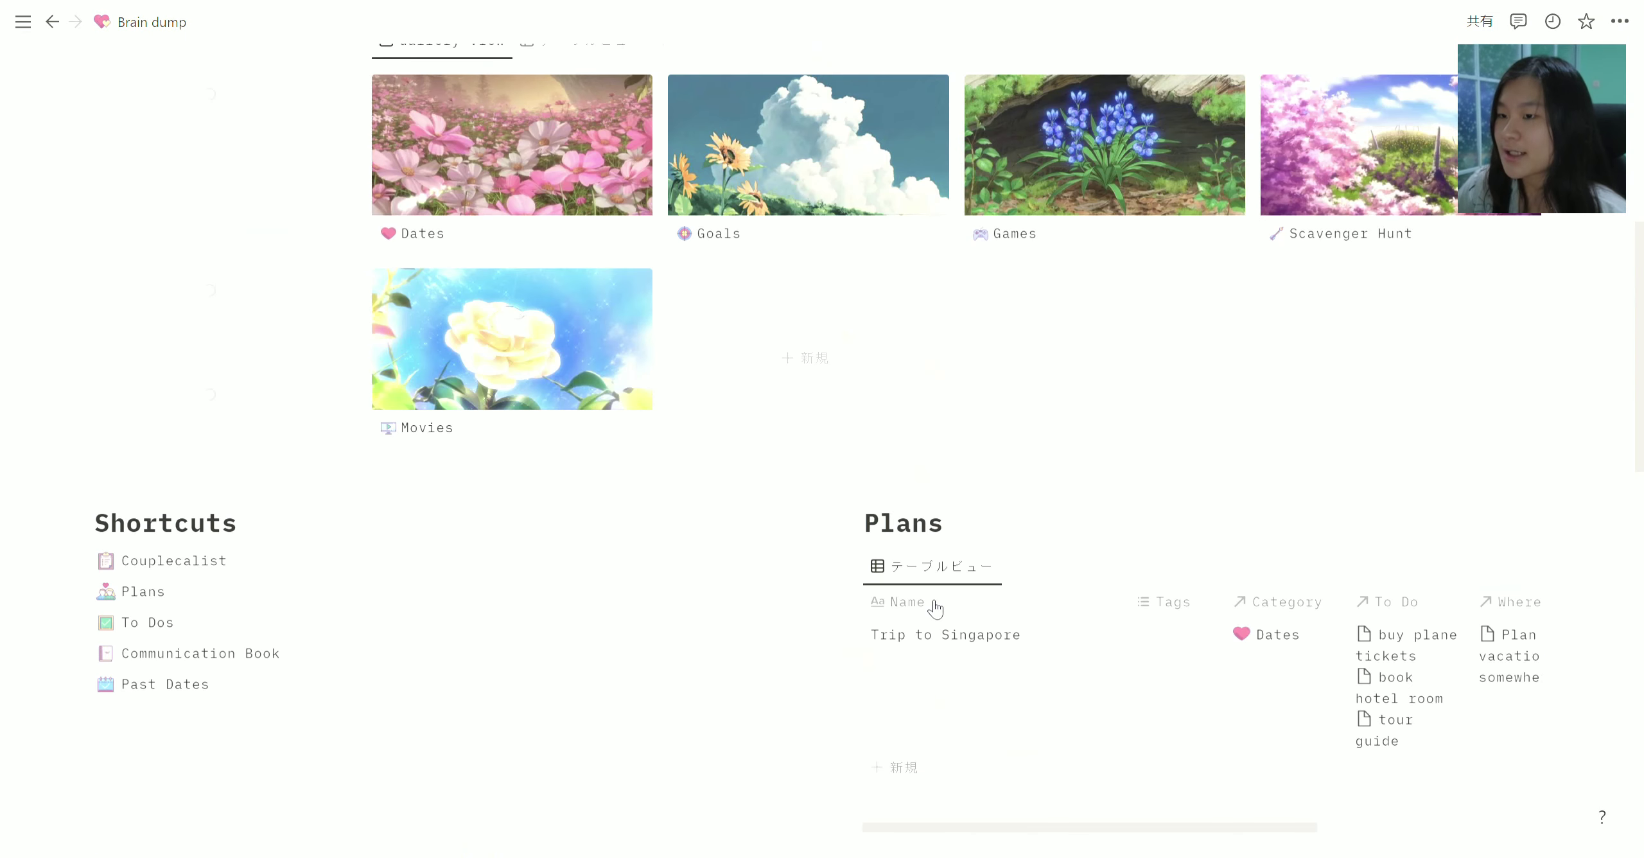
pyautogui.scroll(-3, 935, 609)
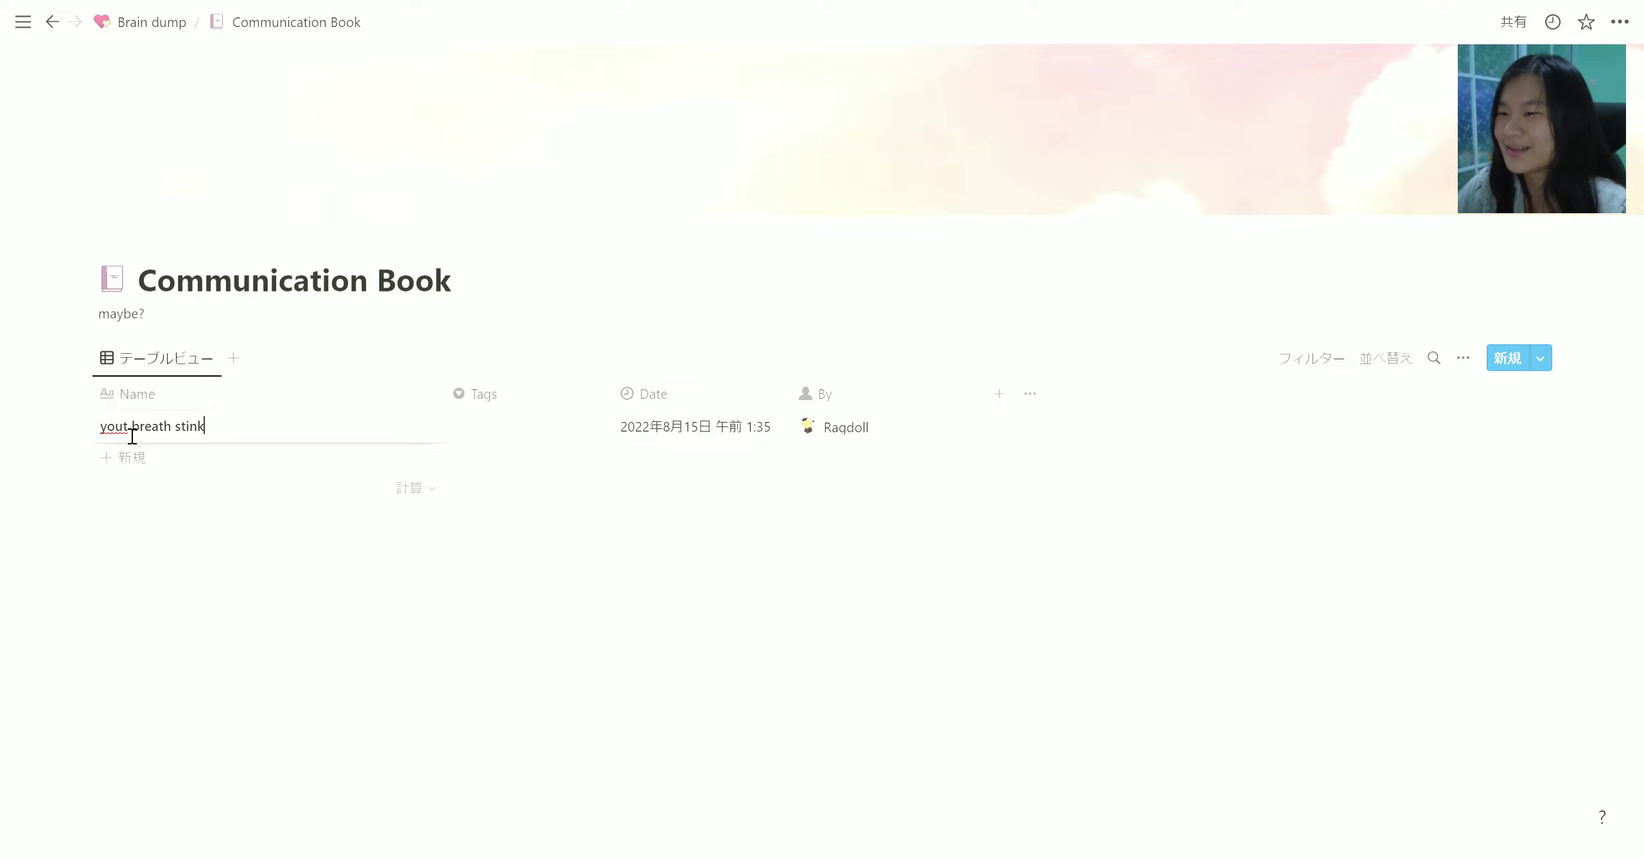
# Step: Tag the bad-breath entry as complain and add a second Communication Book row
pyautogui.write(']r')
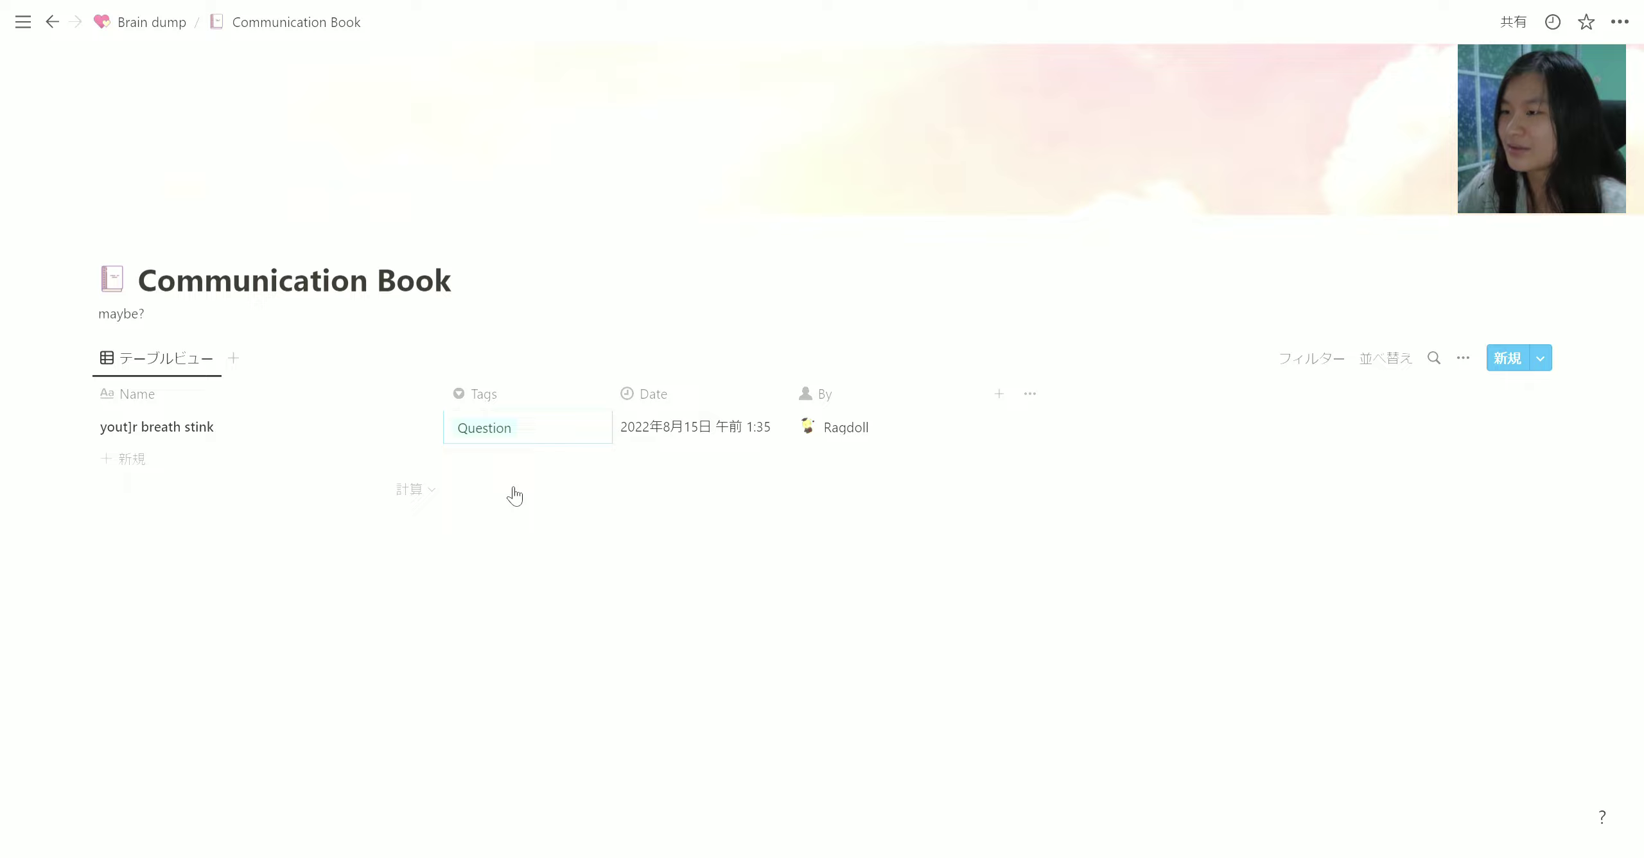
pyautogui.click(508, 405)
pyautogui.click(523, 380)
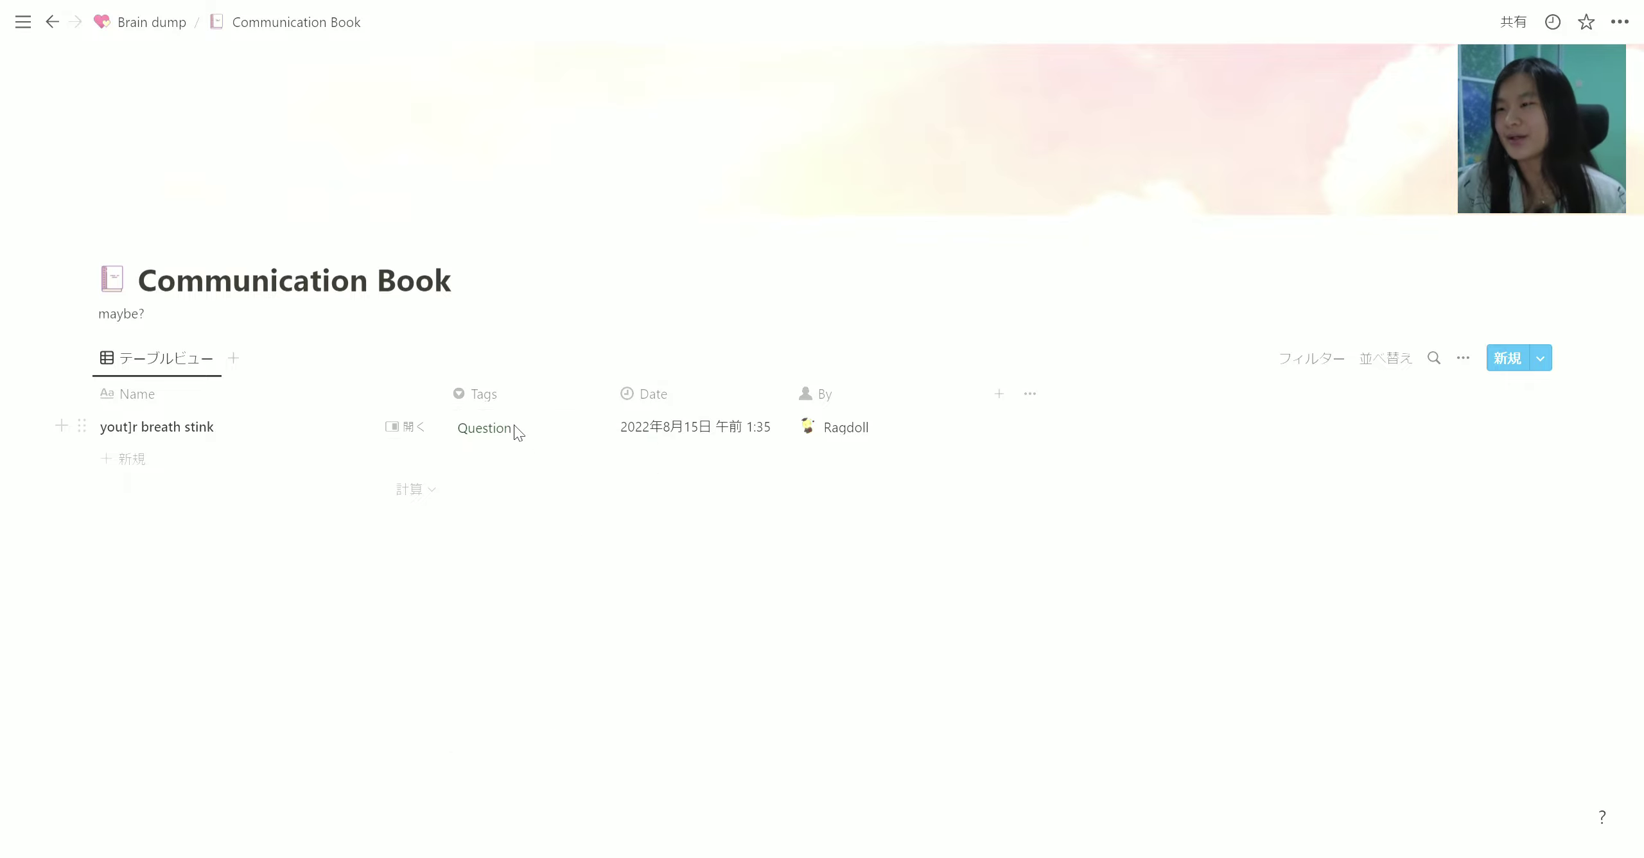
pyautogui.click(519, 436)
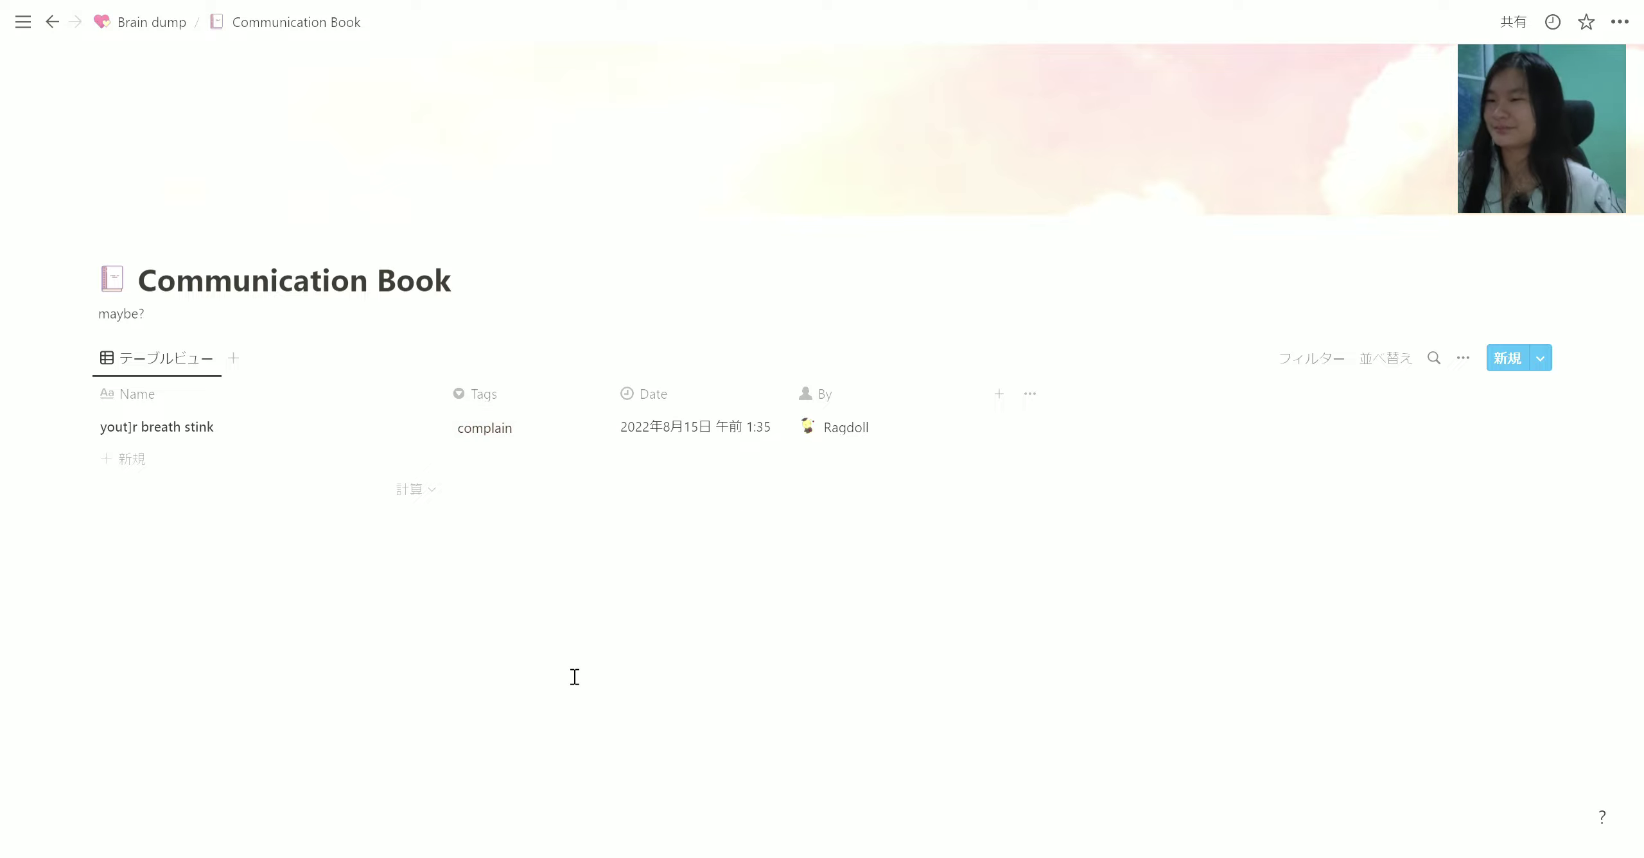
pyautogui.click(129, 459)
pyautogui.write('i like your glas')
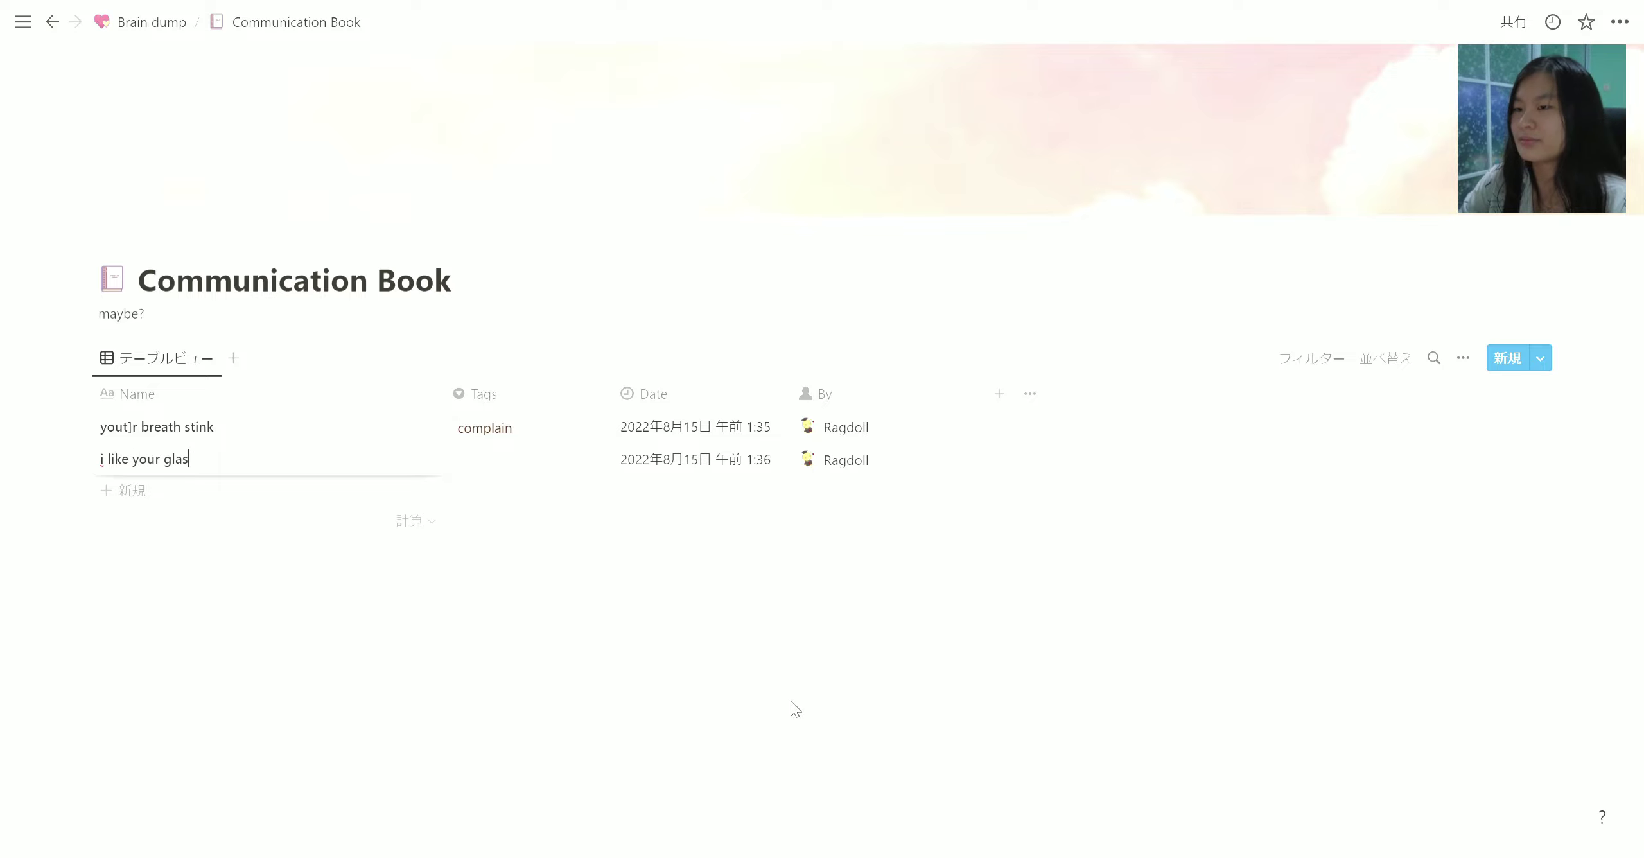
# Step: Finish titling the second entry "i like your glasess" and dismiss the By column options
pyautogui.write('ess')
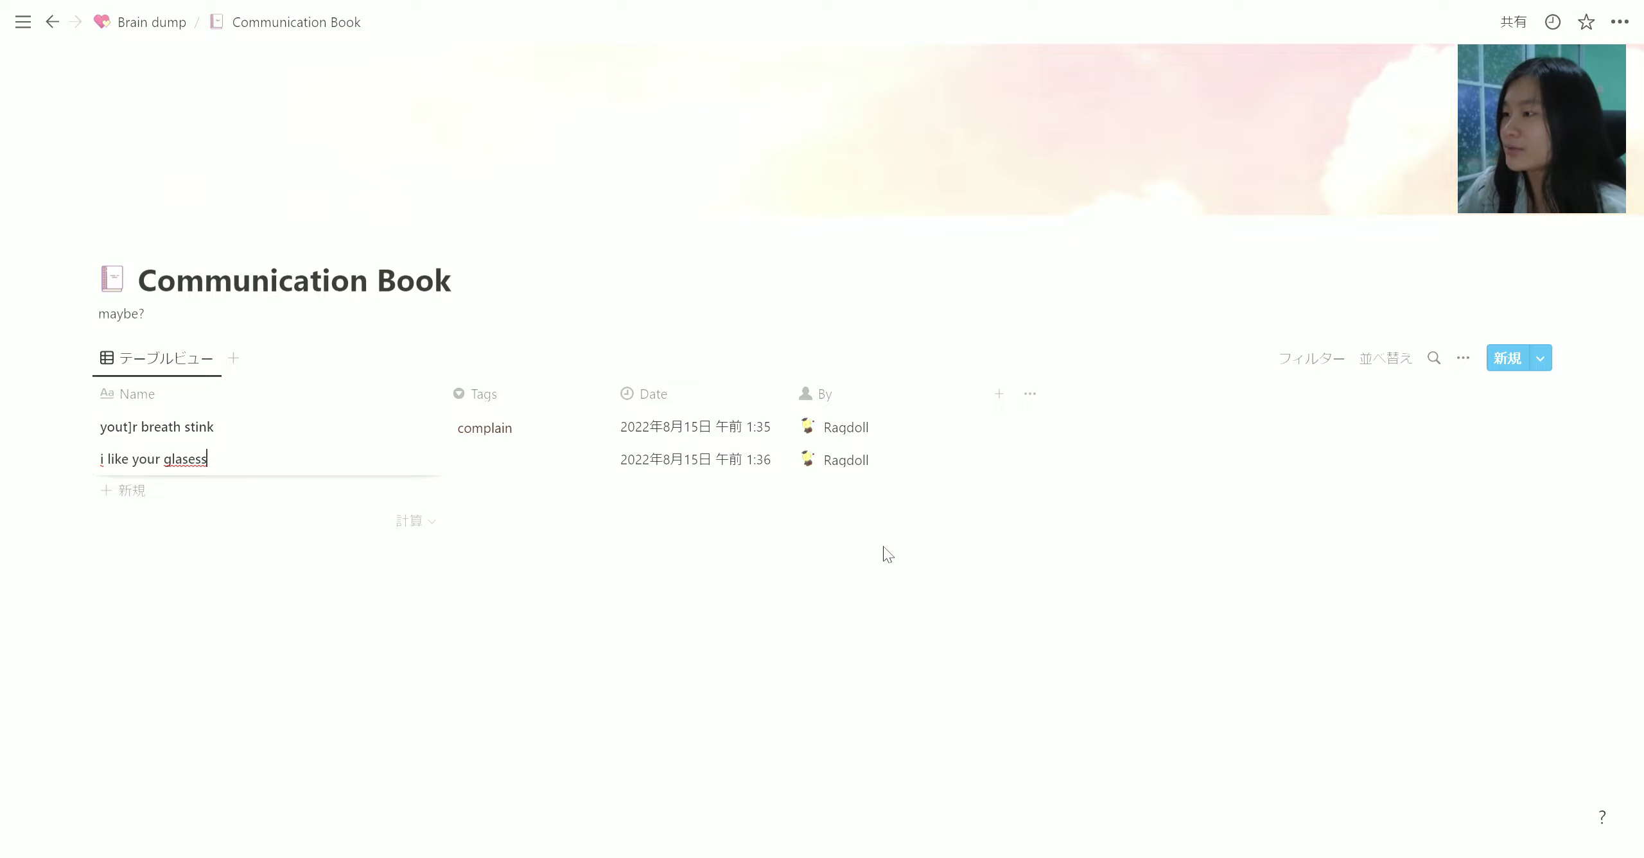
pyautogui.press('Escape')
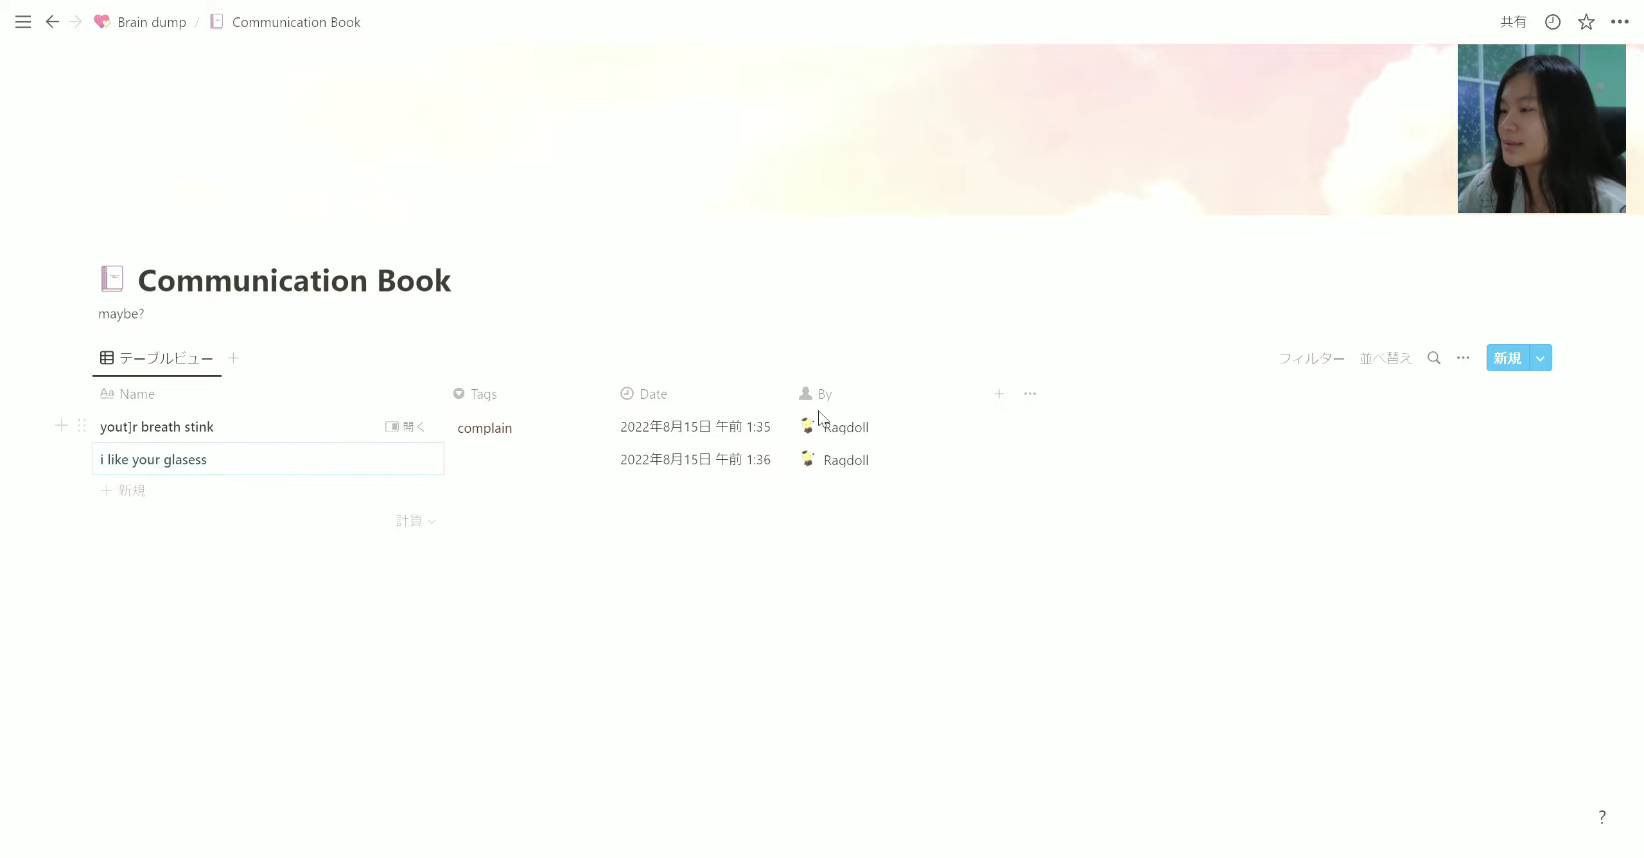
pyautogui.click(876, 401)
pyautogui.click(856, 329)
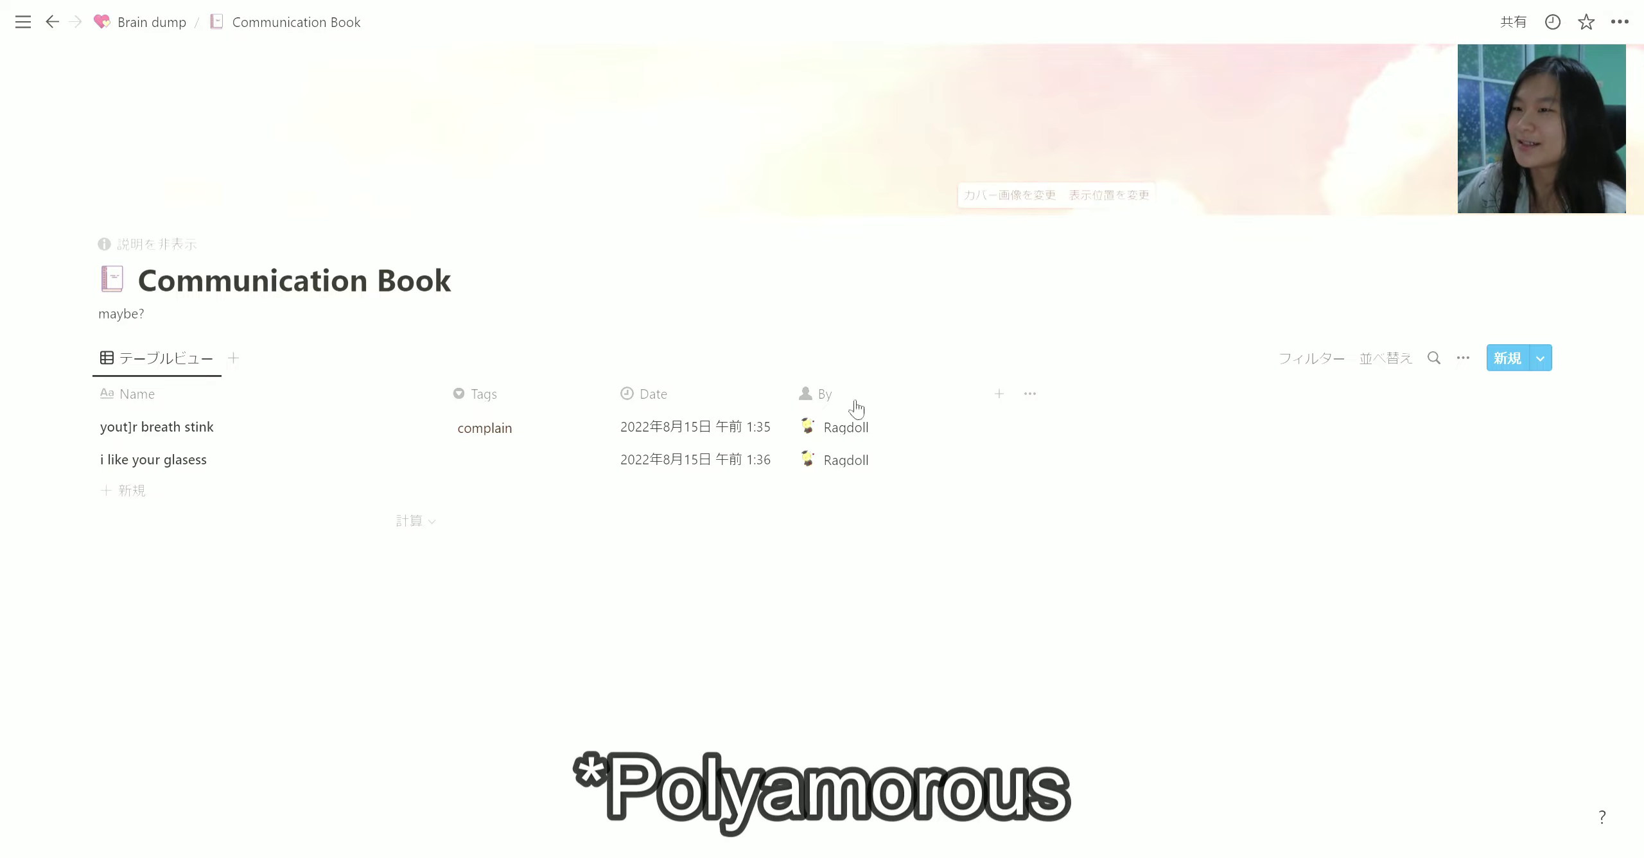
pyautogui.click(151, 22)
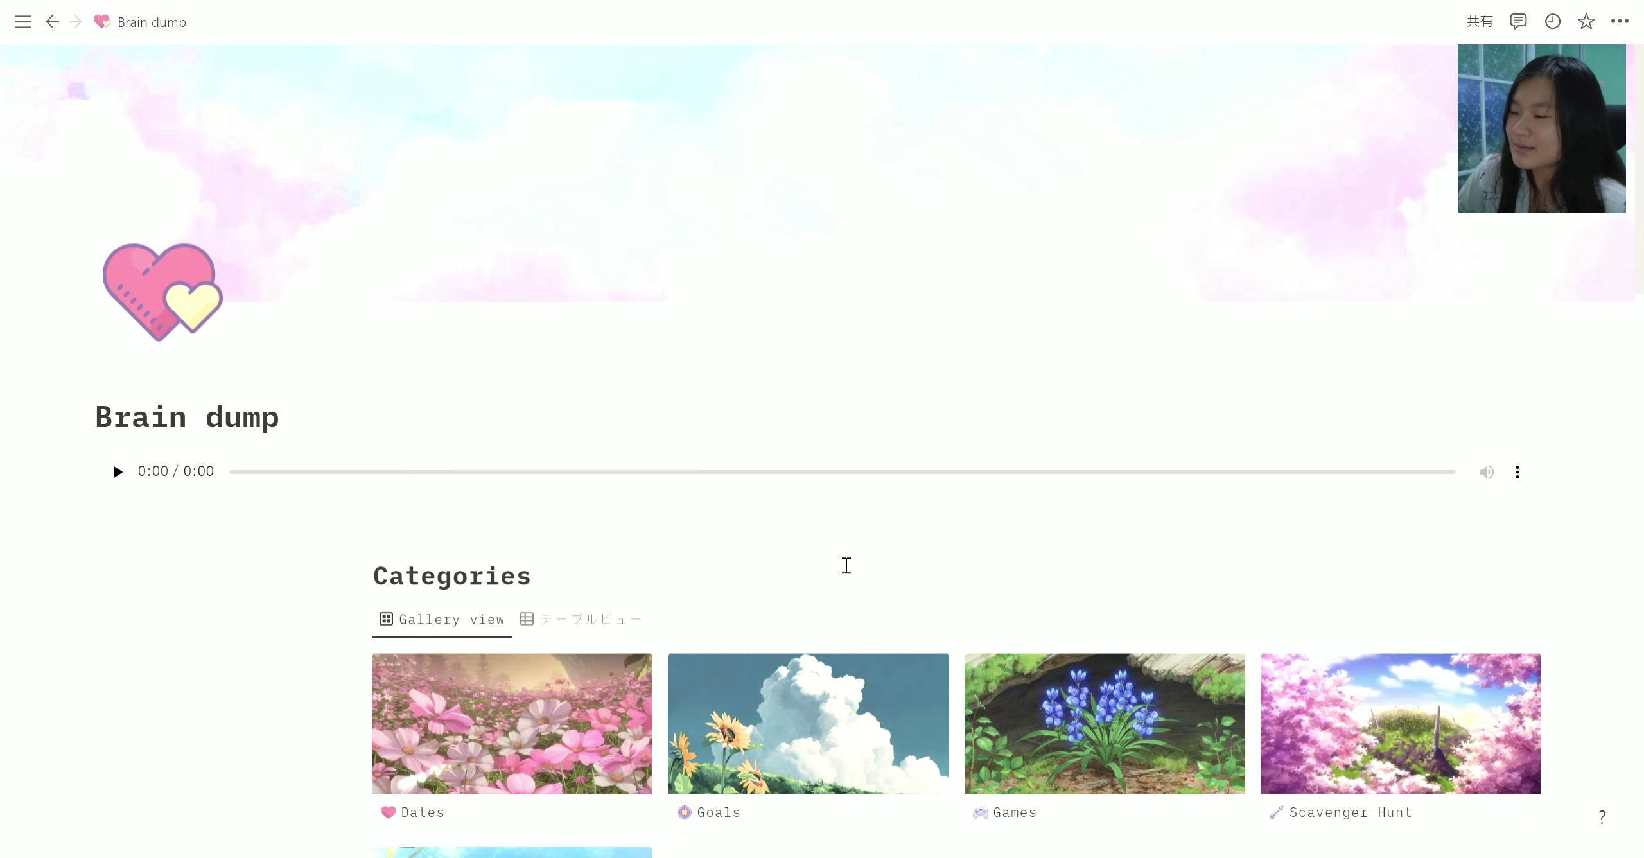
pyautogui.scroll(-5, 845, 565)
pyautogui.scroll(-3, 848, 571)
pyautogui.scroll(-3, 846, 552)
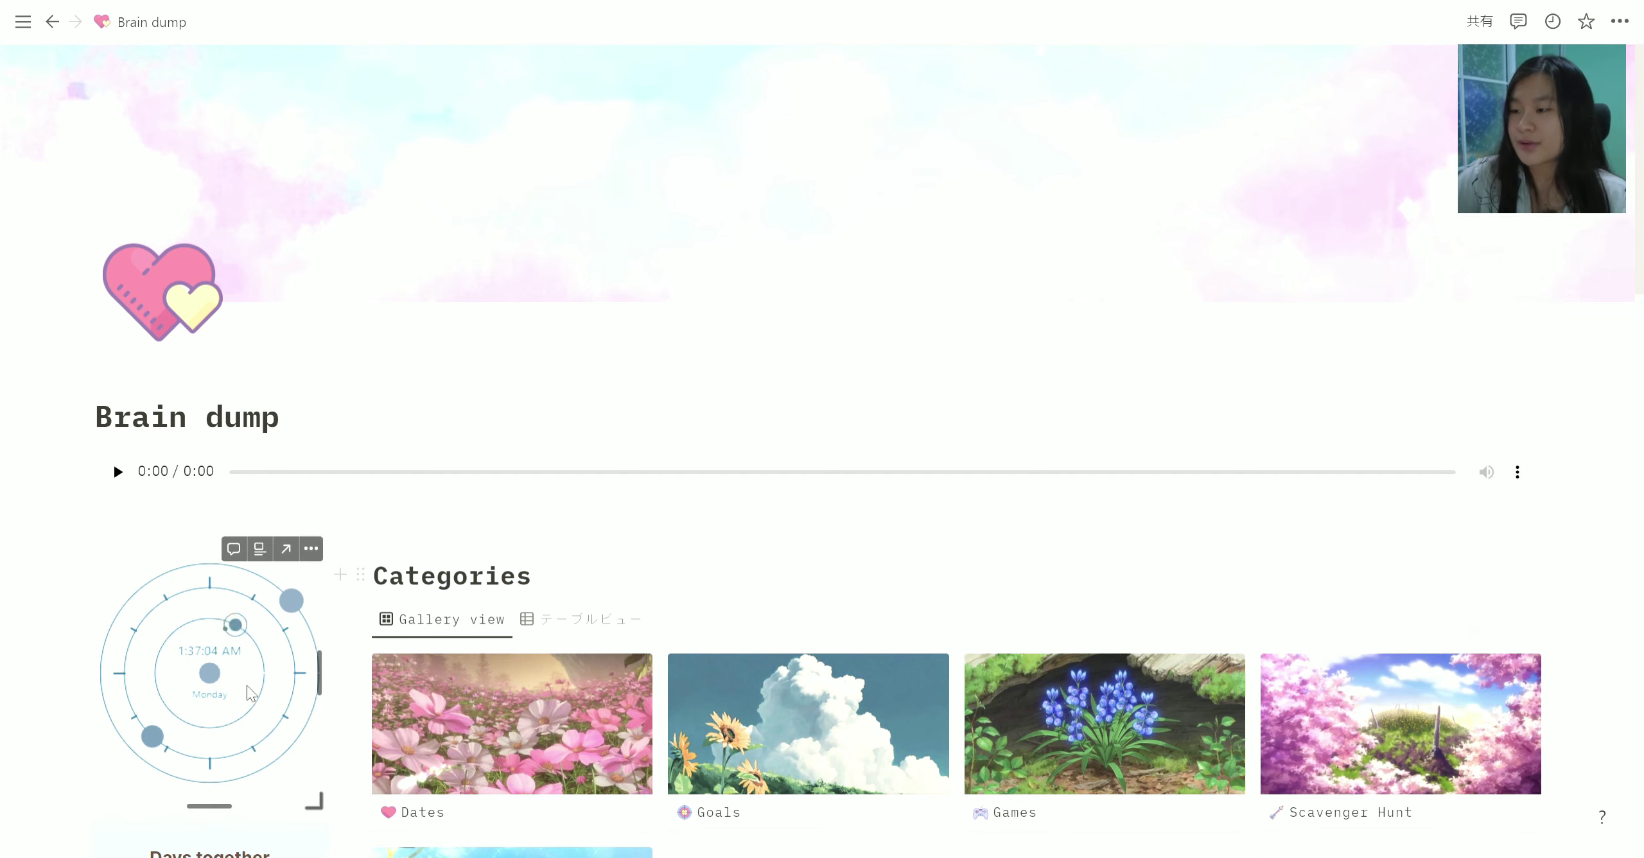
pyautogui.scroll(-3, 270, 667)
pyautogui.scroll(-5, 389, 661)
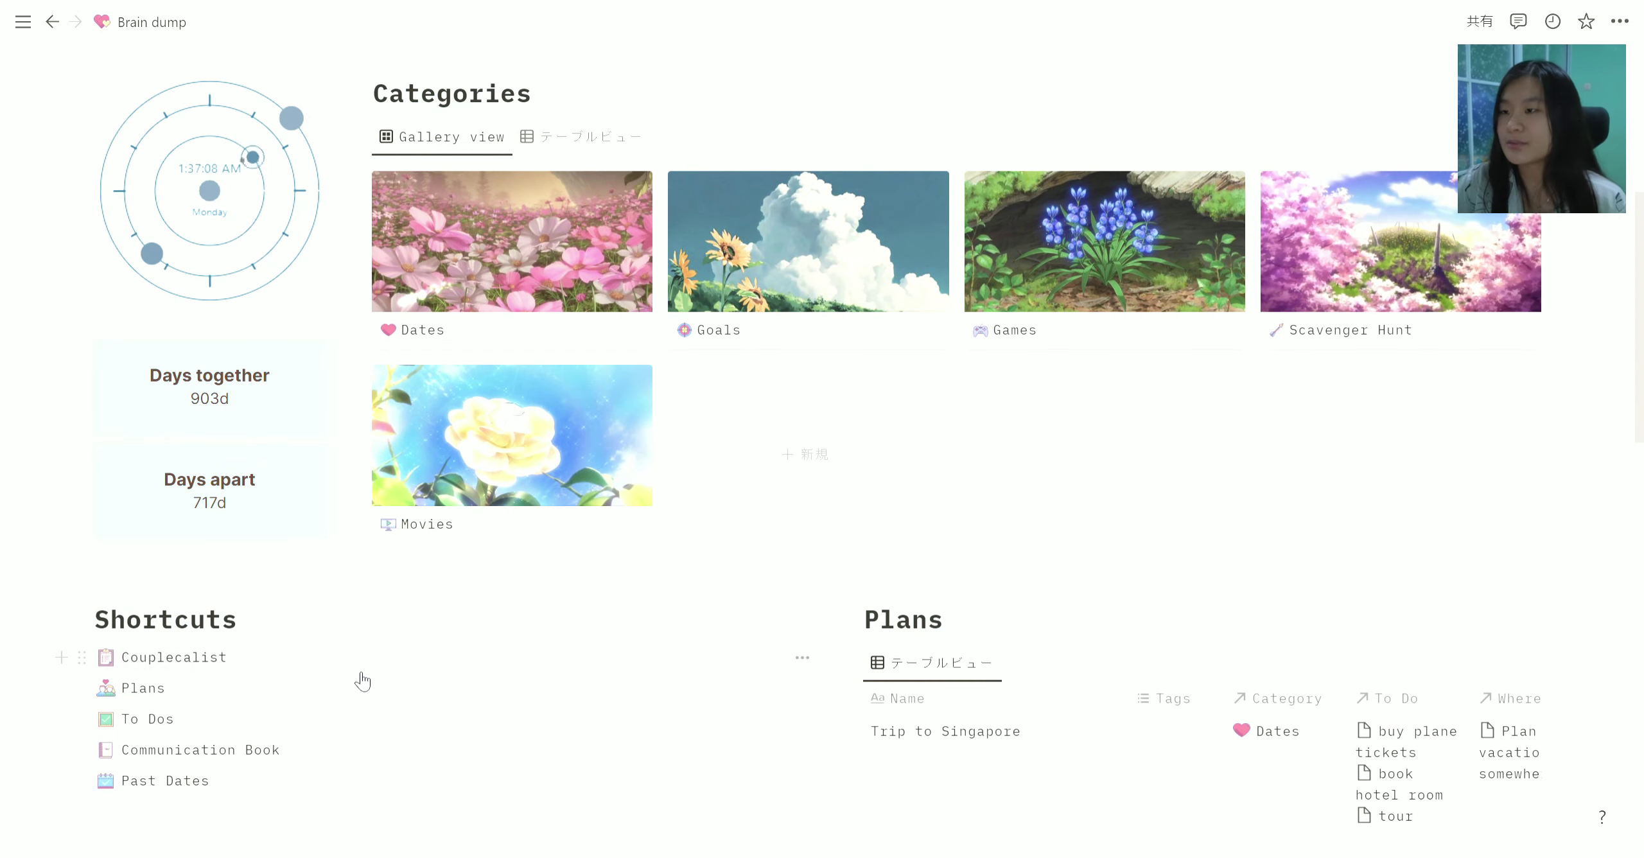
pyautogui.scroll(3, 362, 680)
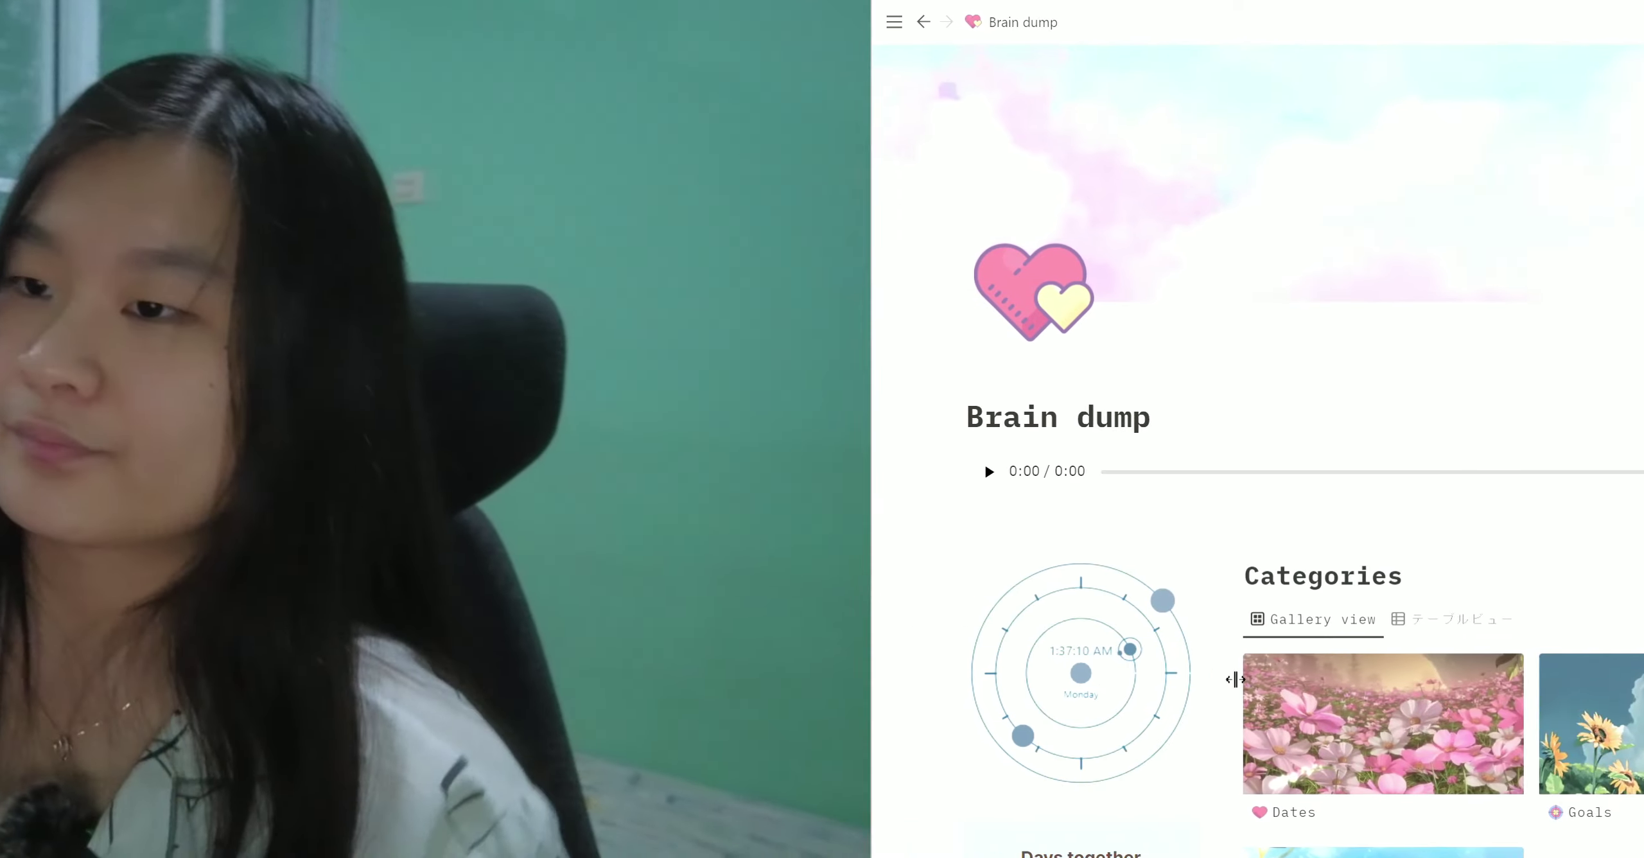